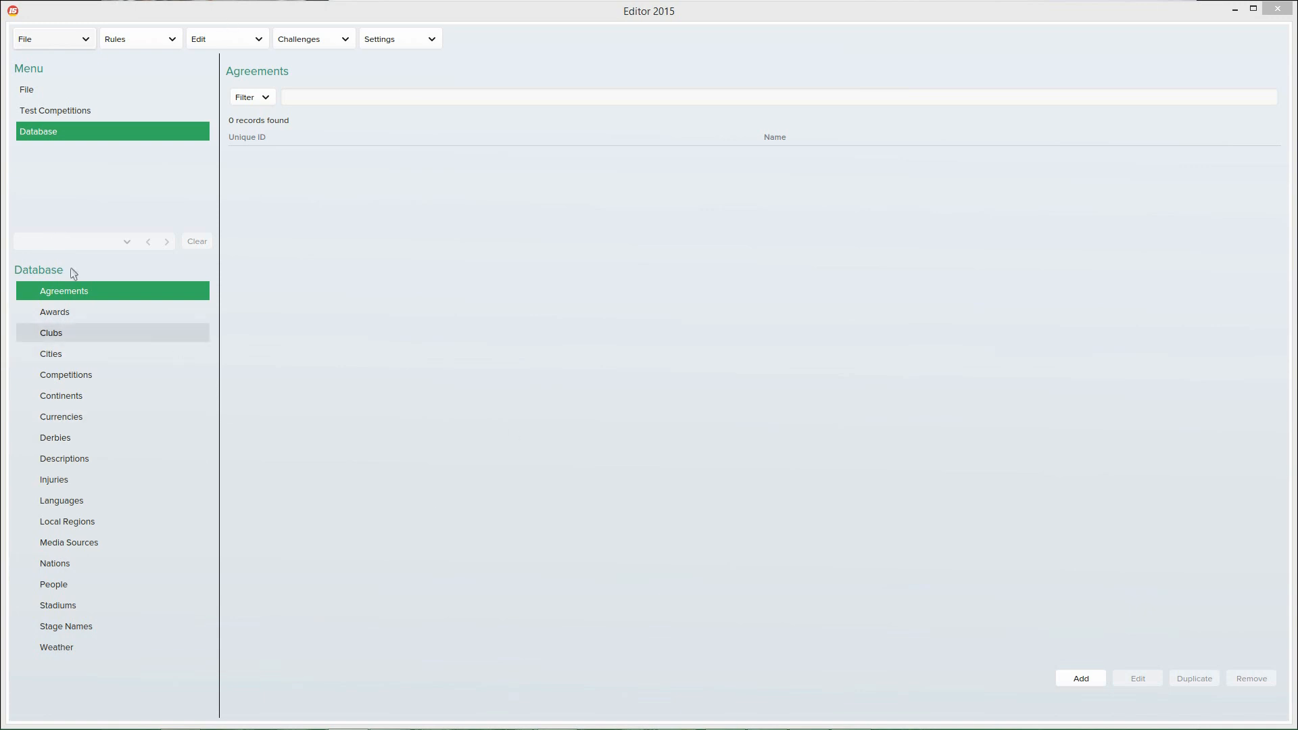
Step: Add a new club record to the database and name it Puffin FC
{"action": "left_click", "coordinate": [69, 333]}
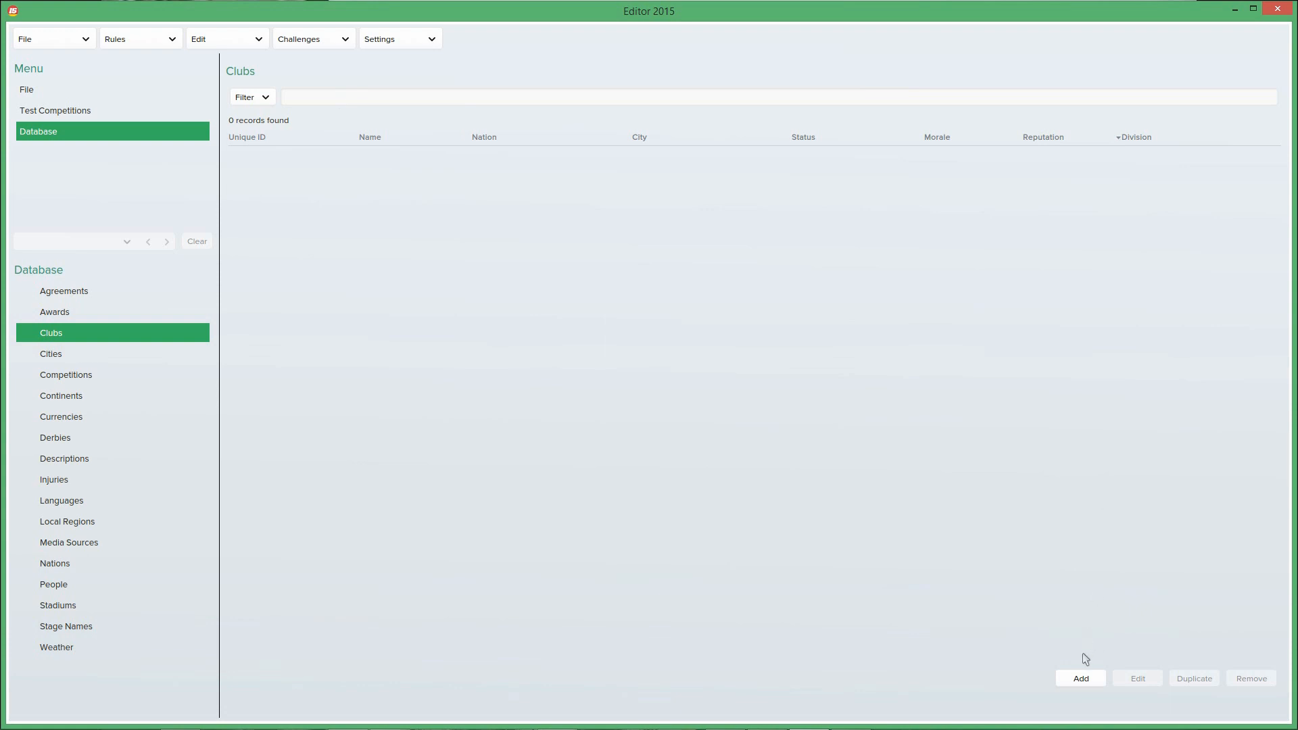
{"action": "left_click", "coordinate": [1082, 678]}
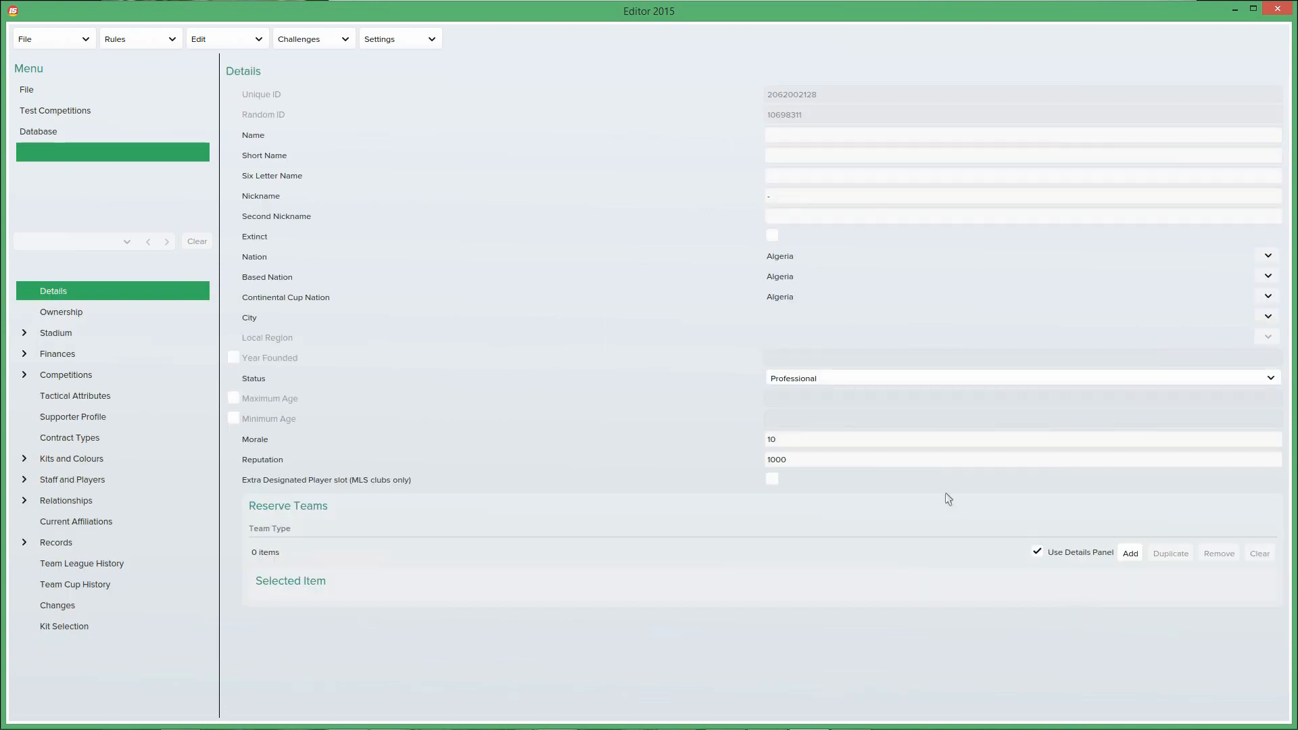
{"action": "left_click", "coordinate": [794, 136]}
{"action": "left_click", "coordinate": [801, 159]}
{"action": "left_click", "coordinate": [800, 169]}
{"action": "left_click", "coordinate": [807, 197]}
{"action": "left_click", "coordinate": [812, 213]}
{"action": "left_click", "coordinate": [777, 133]}
{"action": "type", "text": "Puffi"}
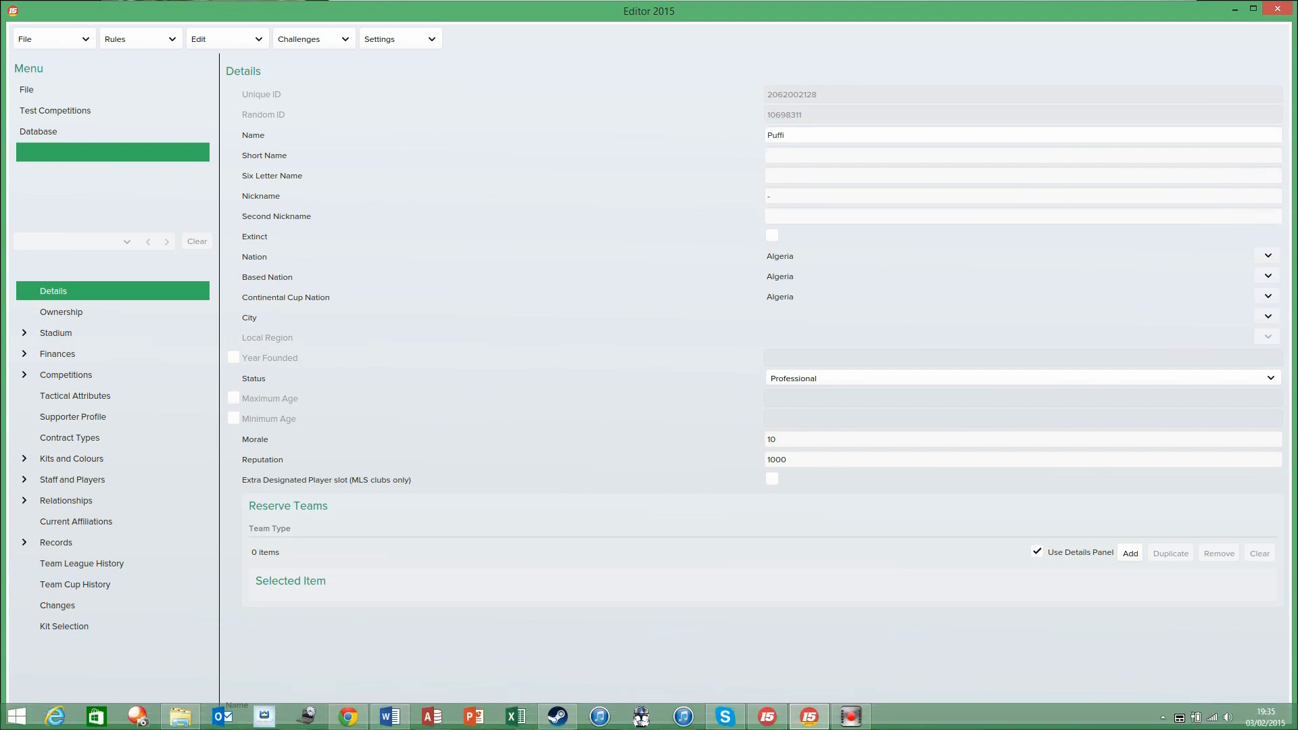
{"action": "type", "text": "n FC"}
{"action": "key", "text": "Tab"}
{"action": "key", "text": "Tab"}
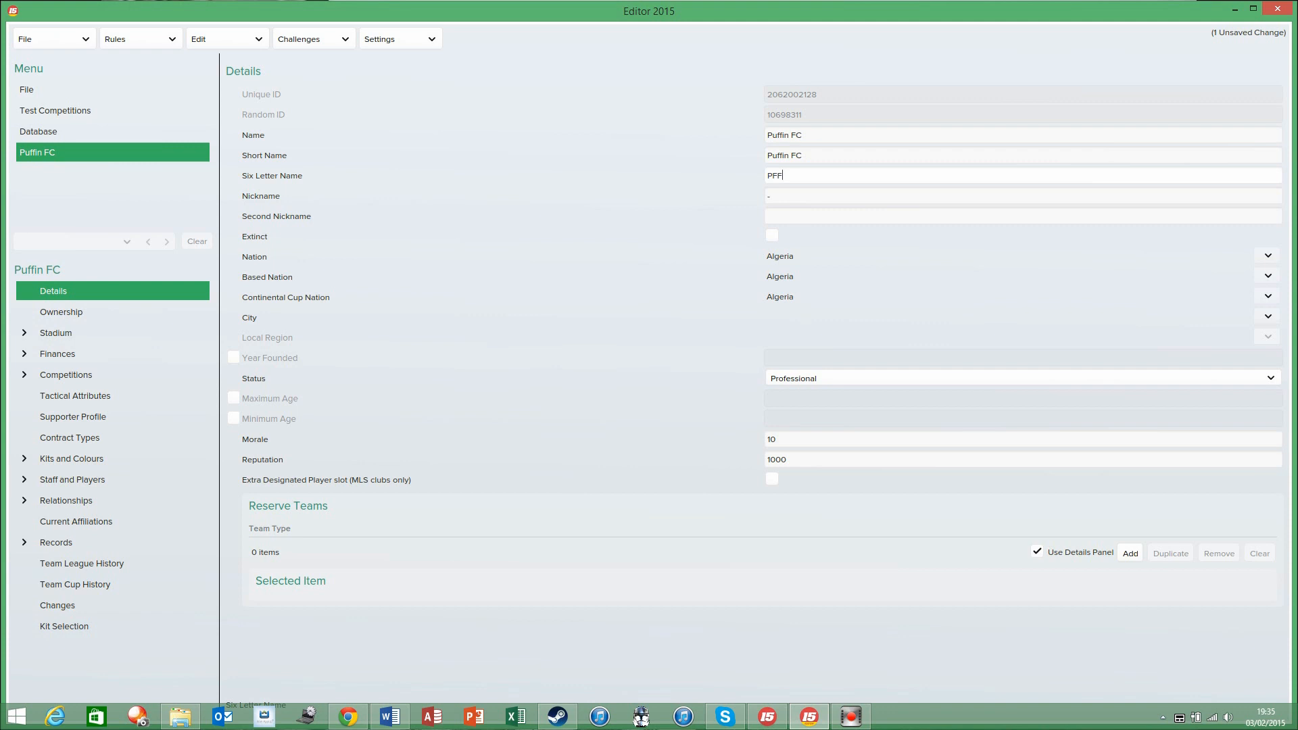
Step: Set the club's six letter name to PFC and its nickname to UP THE PUFFINS
{"action": "type", "text": "PFC"}
{"action": "key", "text": "Tab"}
{"action": "type", "text": "UP THE PUFFINS"}
{"action": "key", "text": "Tab"}
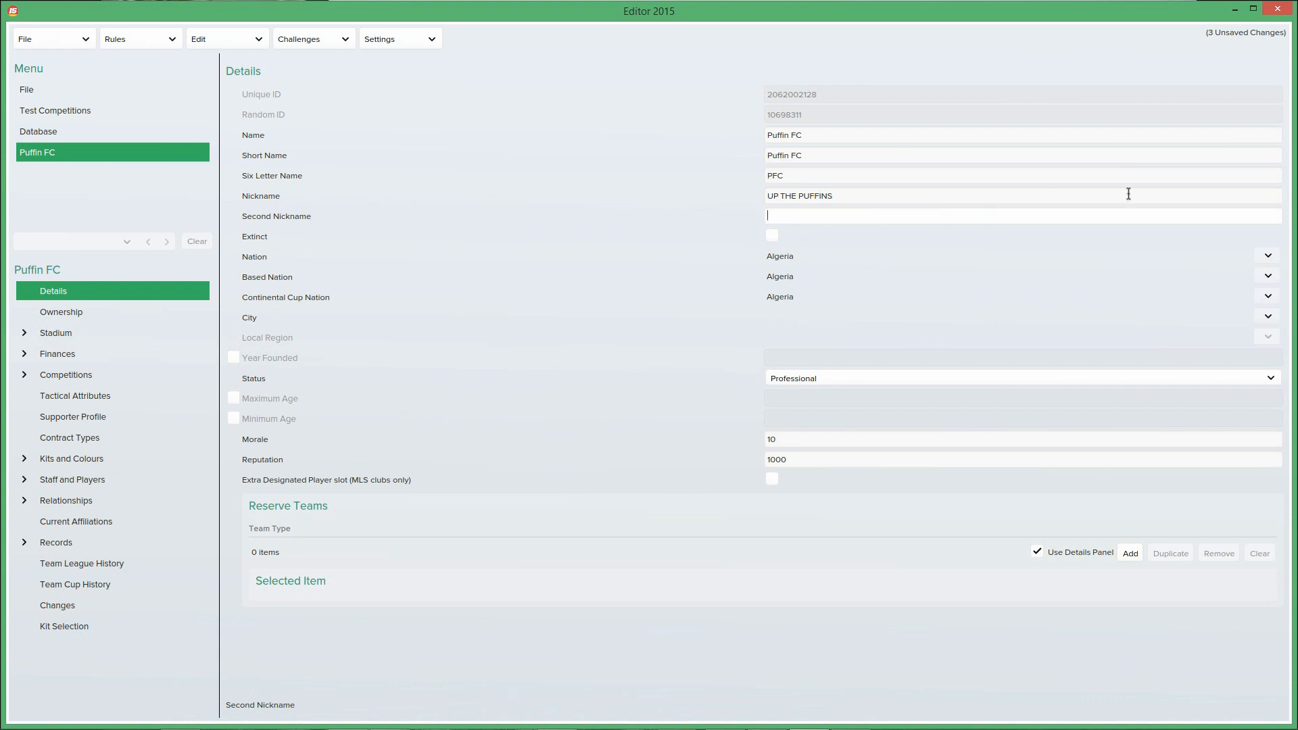
Step: Search for ireland and assign N.Ireland as the club's nation
{"action": "left_click", "coordinate": [1268, 257]}
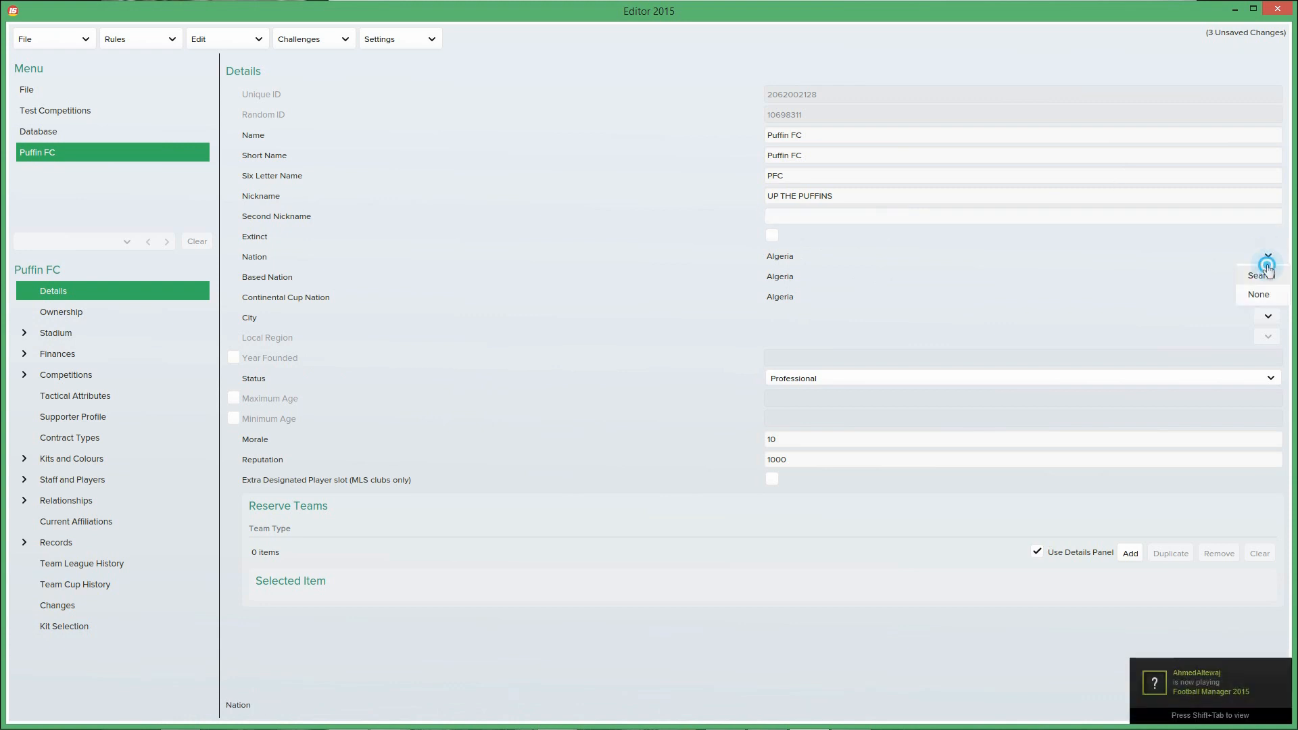
{"action": "left_click", "coordinate": [1262, 275]}
{"action": "type", "text": "ireland"}
{"action": "key", "text": "Return"}
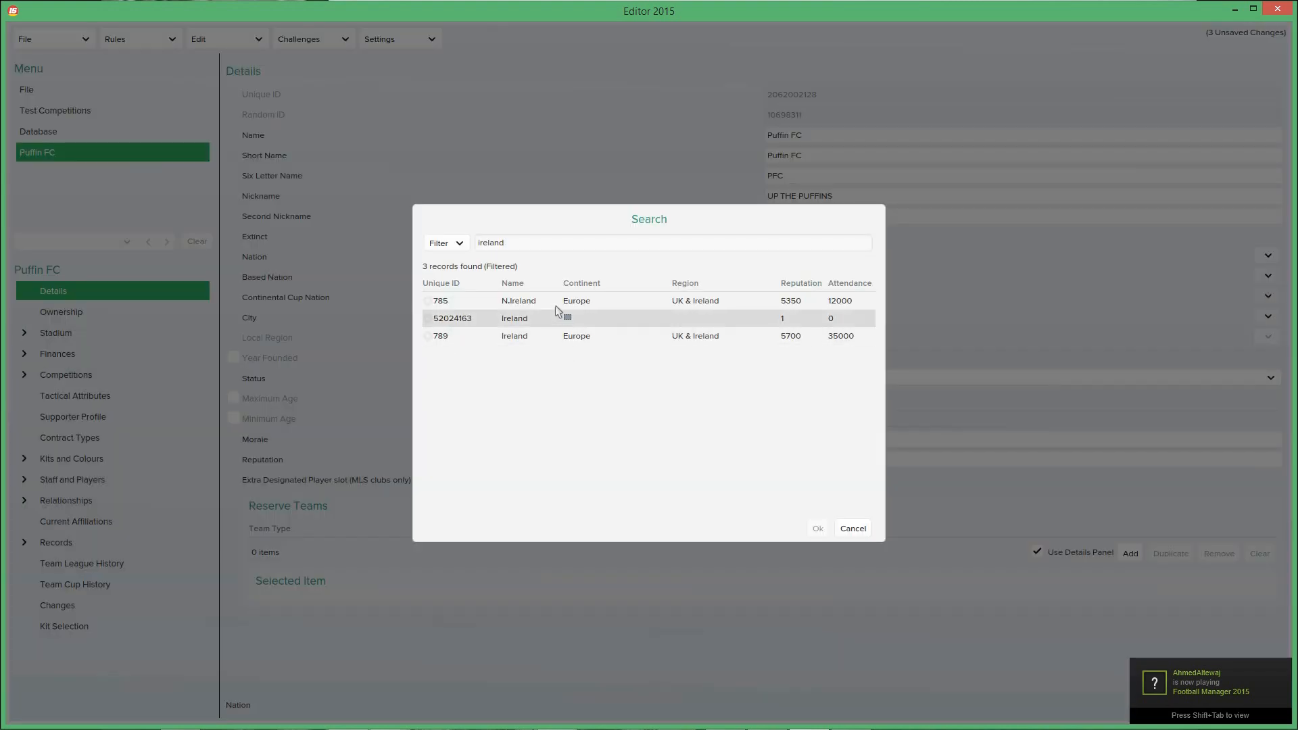
{"action": "left_click", "coordinate": [558, 301]}
{"action": "left_click", "coordinate": [818, 528]}
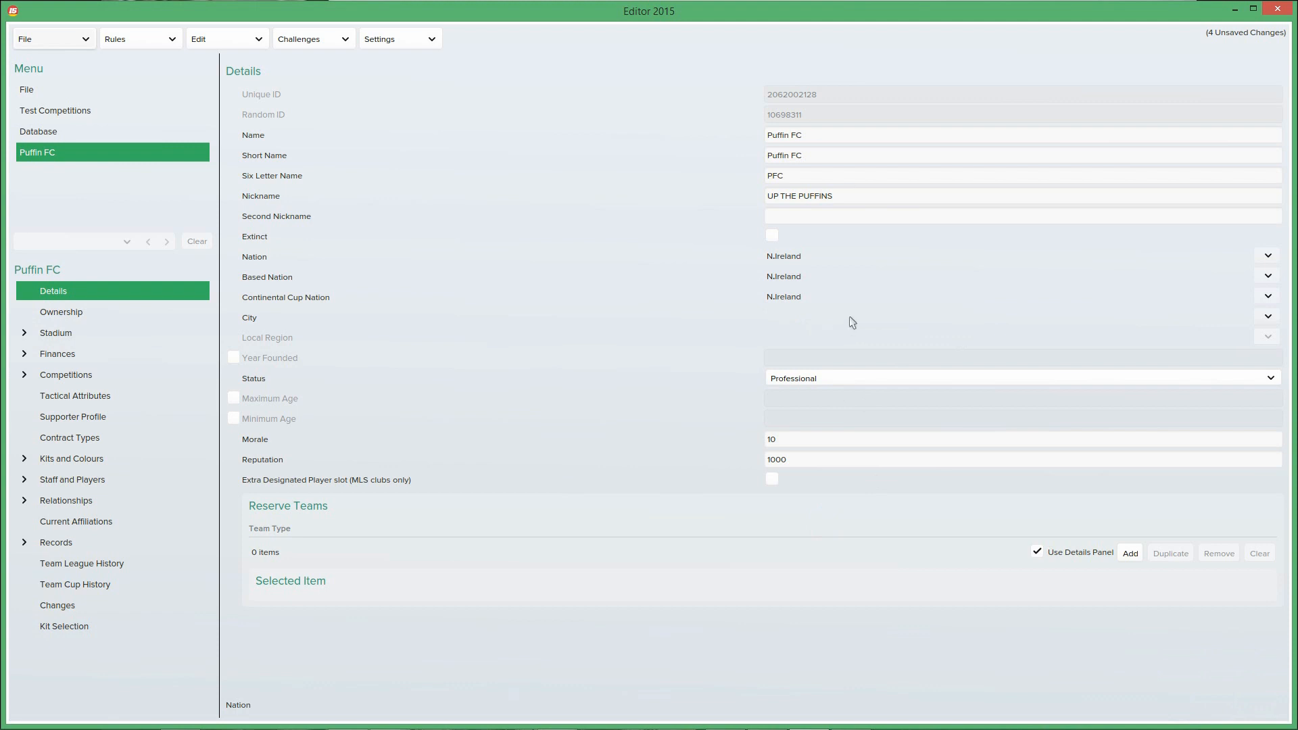
Step: Search for belfast and assign Belfast, N.Ireland as the club's city
{"action": "left_click", "coordinate": [1268, 316]}
{"action": "left_click", "coordinate": [1269, 336]}
{"action": "type", "text": "belf"}
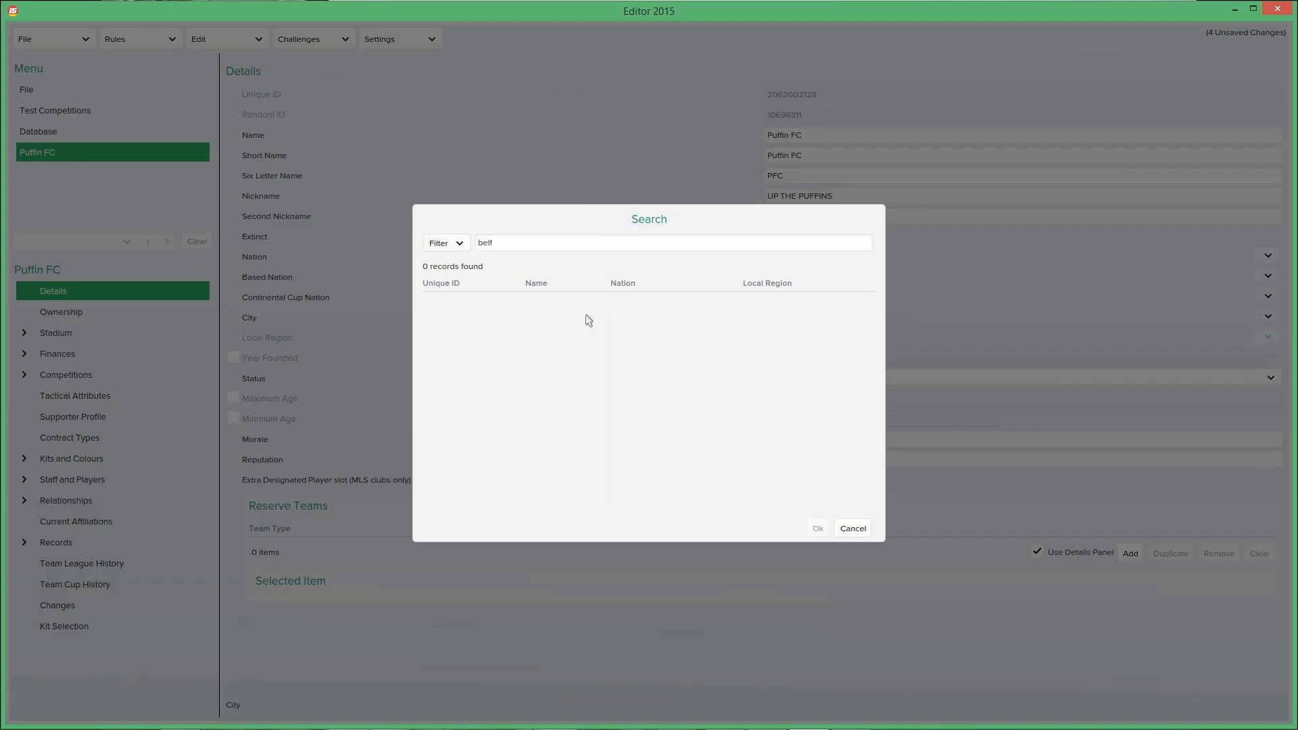
{"action": "type", "text": "ast"}
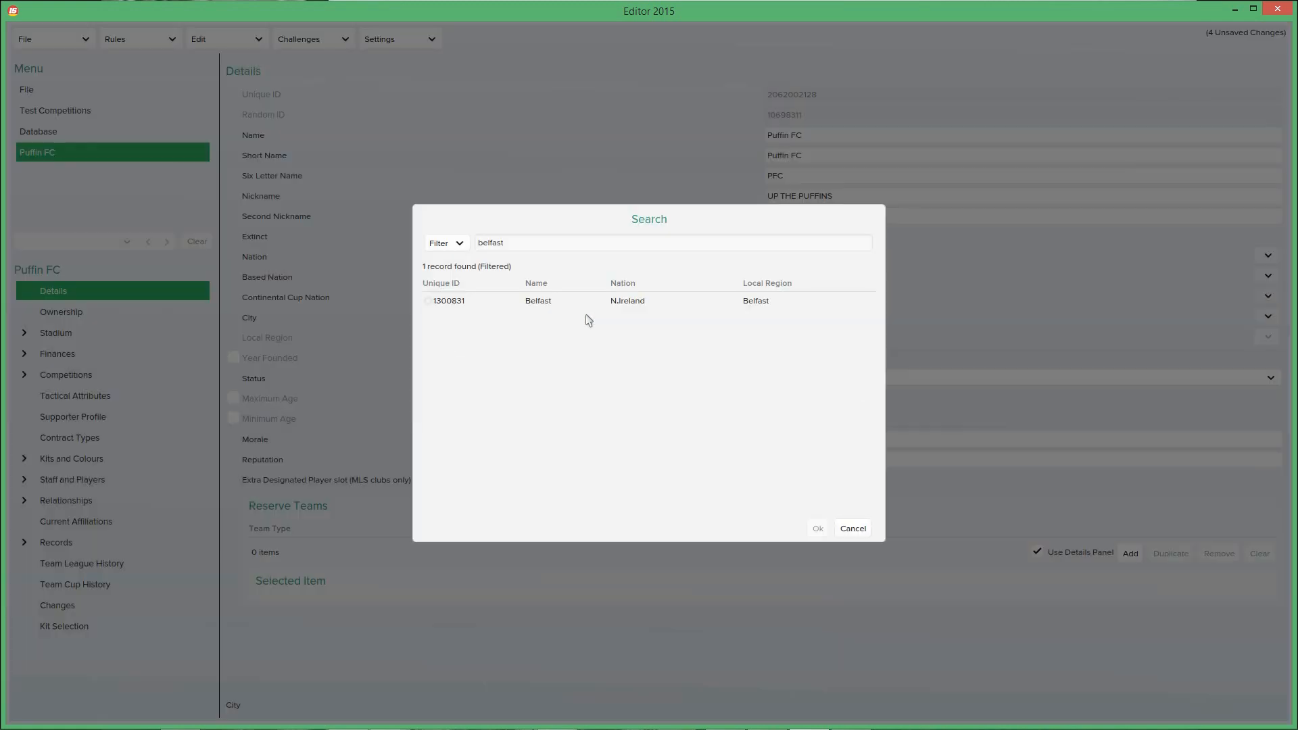
{"action": "left_click", "coordinate": [563, 301]}
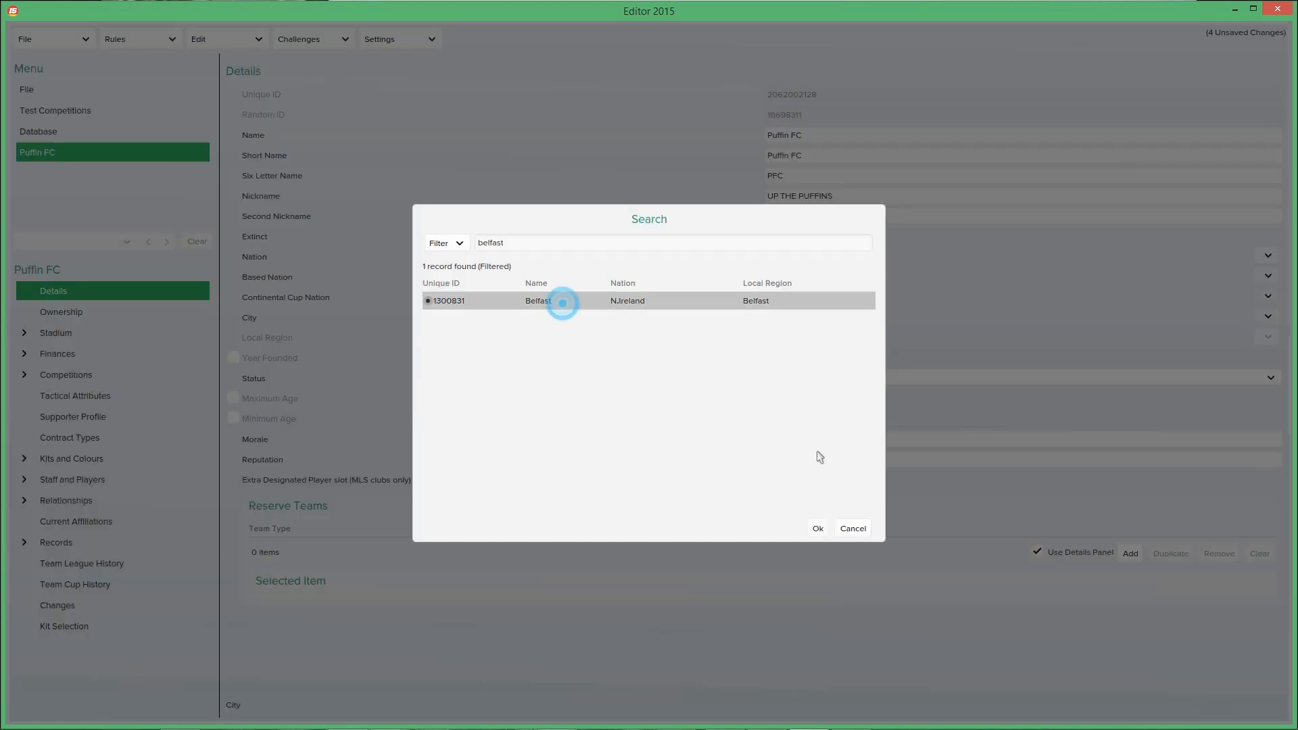
{"action": "left_click", "coordinate": [818, 529]}
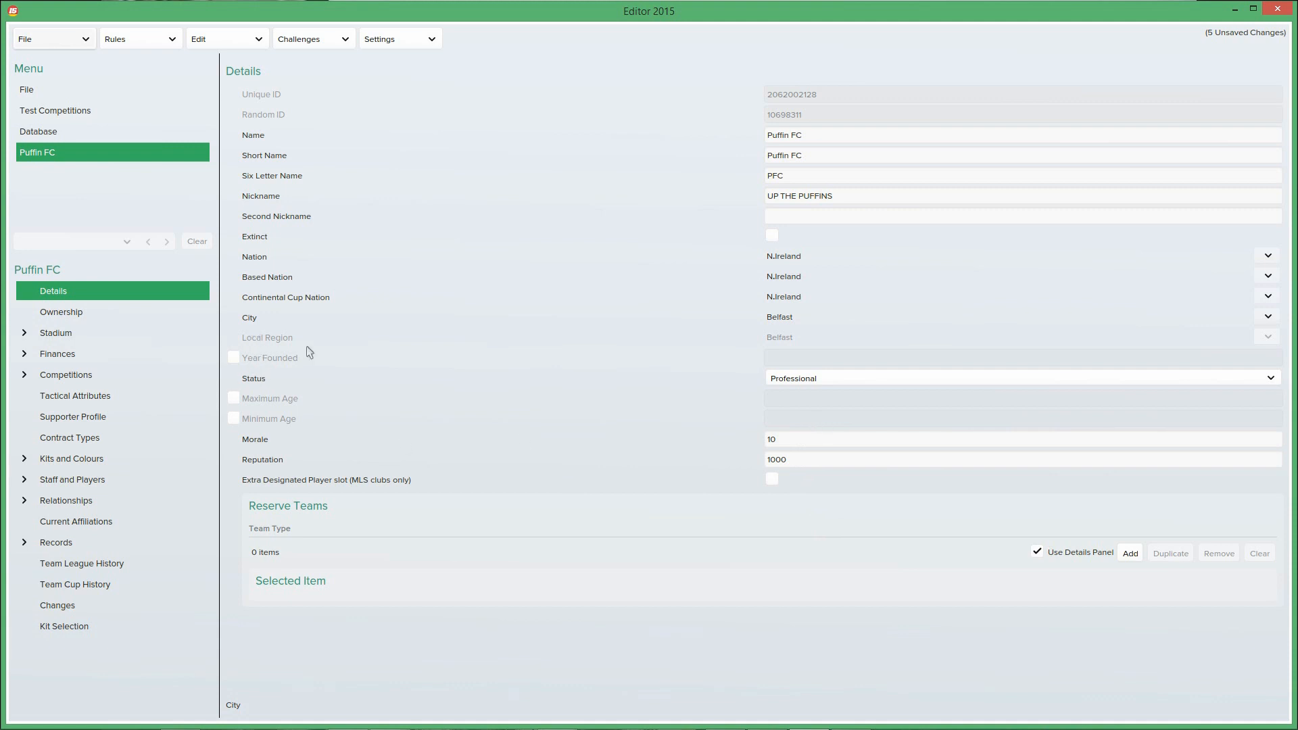
{"action": "left_click", "coordinate": [896, 383]}
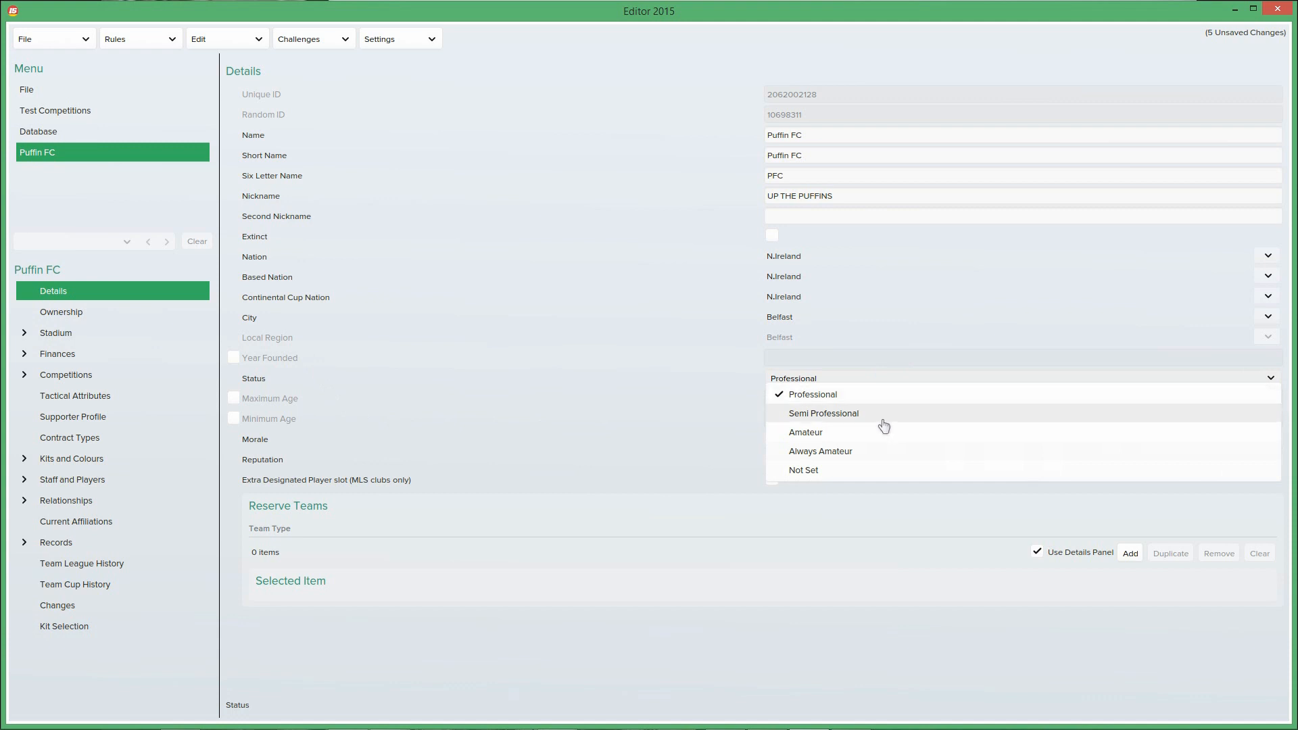
{"action": "left_click", "coordinate": [663, 672]}
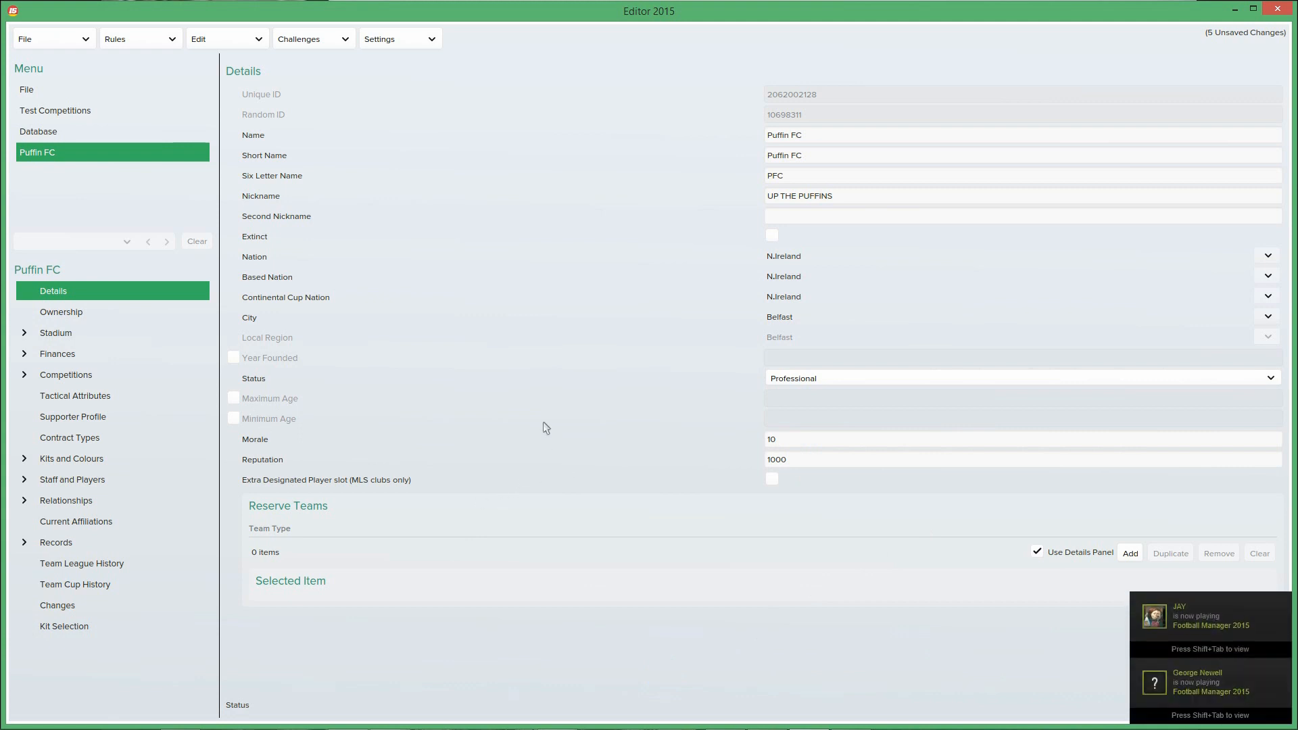
Step: Set the club's morale to 20 and its reputation to 10000
{"action": "left_click", "coordinate": [799, 446]}
{"action": "type", "text": "000"}
{"action": "left_click", "coordinate": [810, 454]}
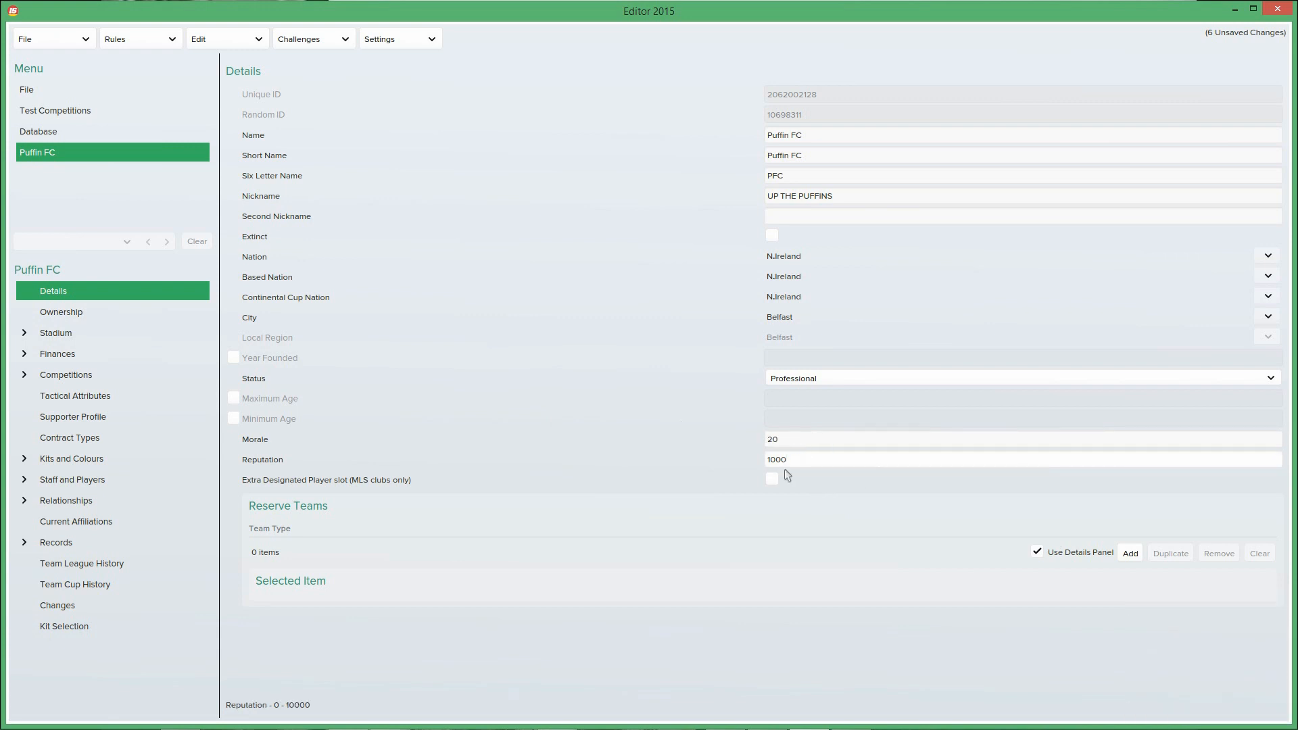
{"action": "key", "text": "BackSpace"}
{"action": "key", "text": "BackSpace"}
{"action": "key", "text": "BackSpace"}
{"action": "type", "text": "10000"}
{"action": "left_click", "coordinate": [794, 440]}
Step: Examine the available chairman titles and ownership types in the club's ownership settings
{"action": "left_click", "coordinate": [110, 312]}
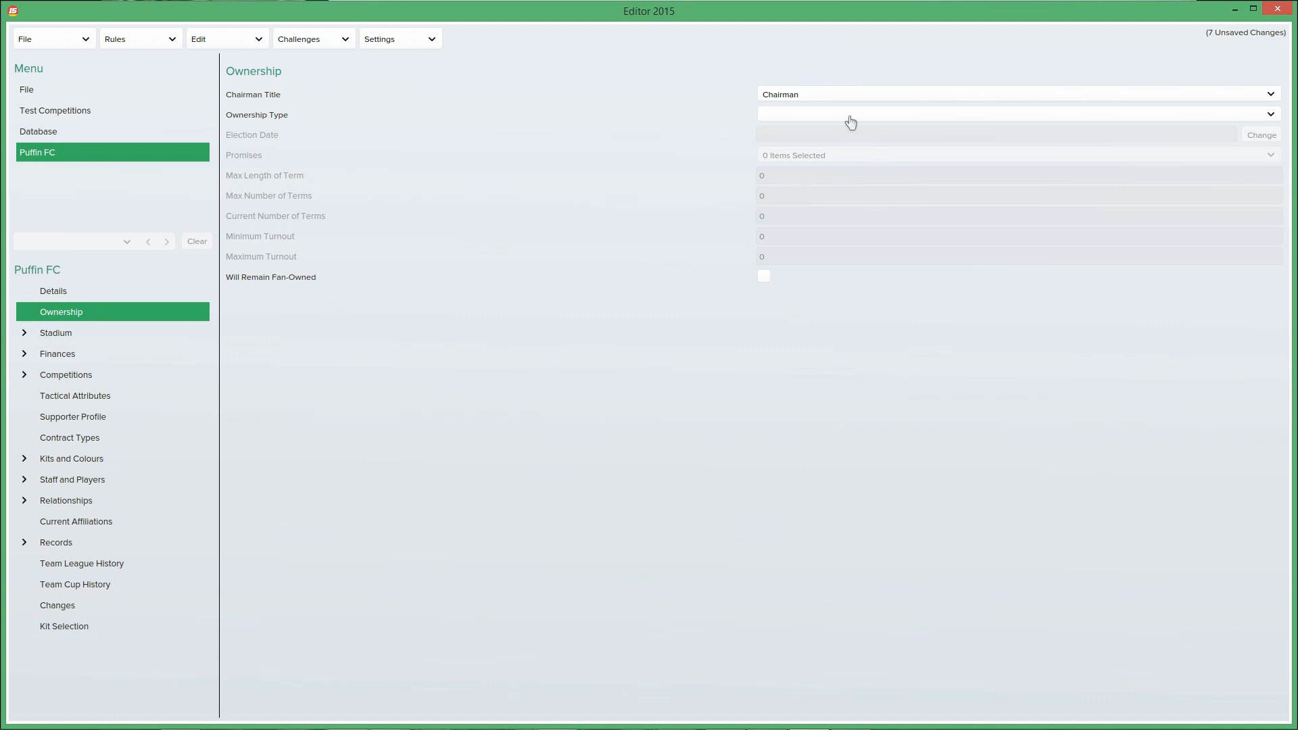
{"action": "left_click", "coordinate": [965, 95]}
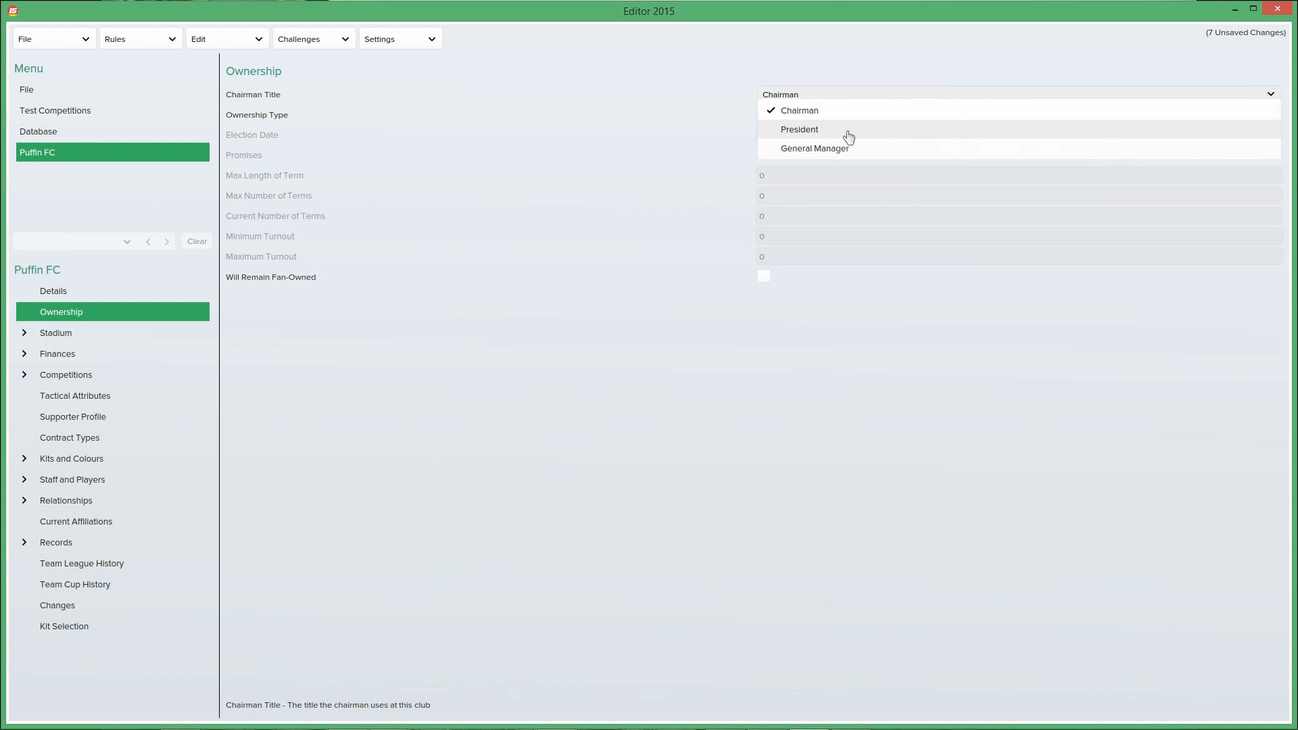
{"action": "left_click", "coordinate": [916, 464]}
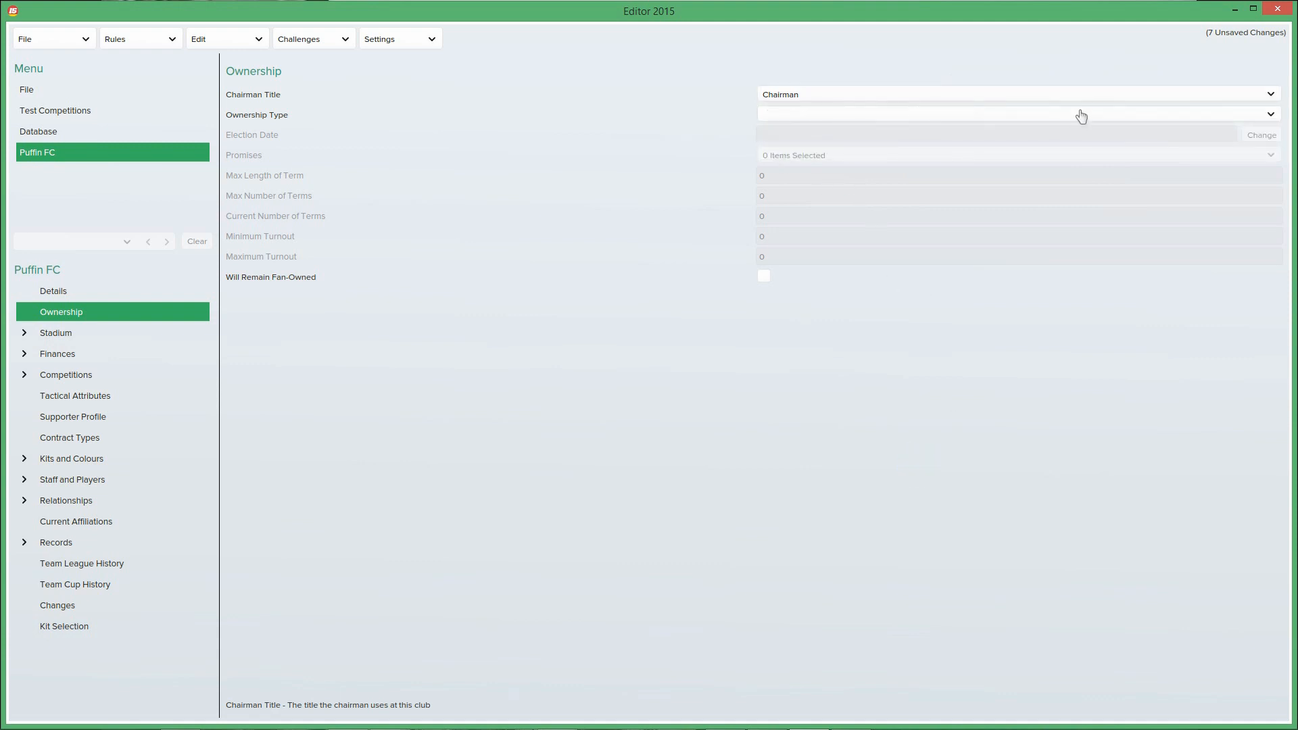
{"action": "left_click", "coordinate": [1197, 116]}
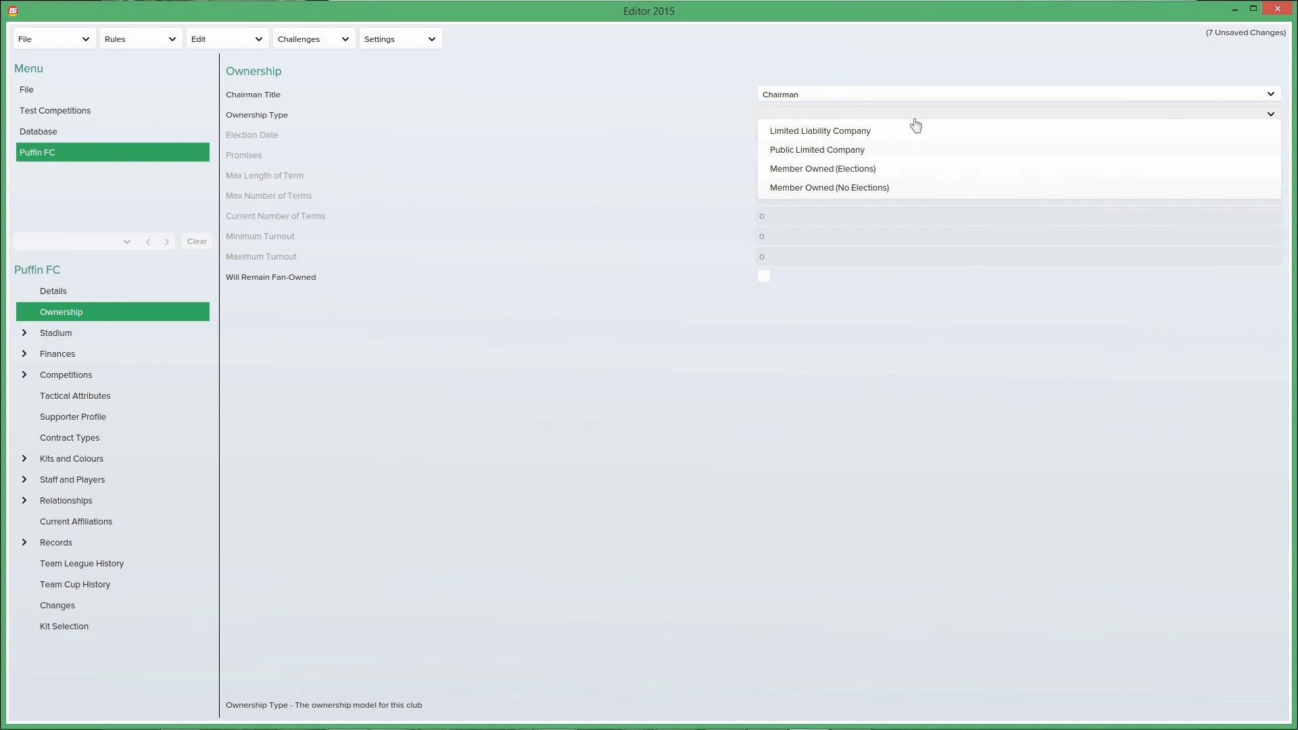
{"action": "left_click", "coordinate": [714, 510]}
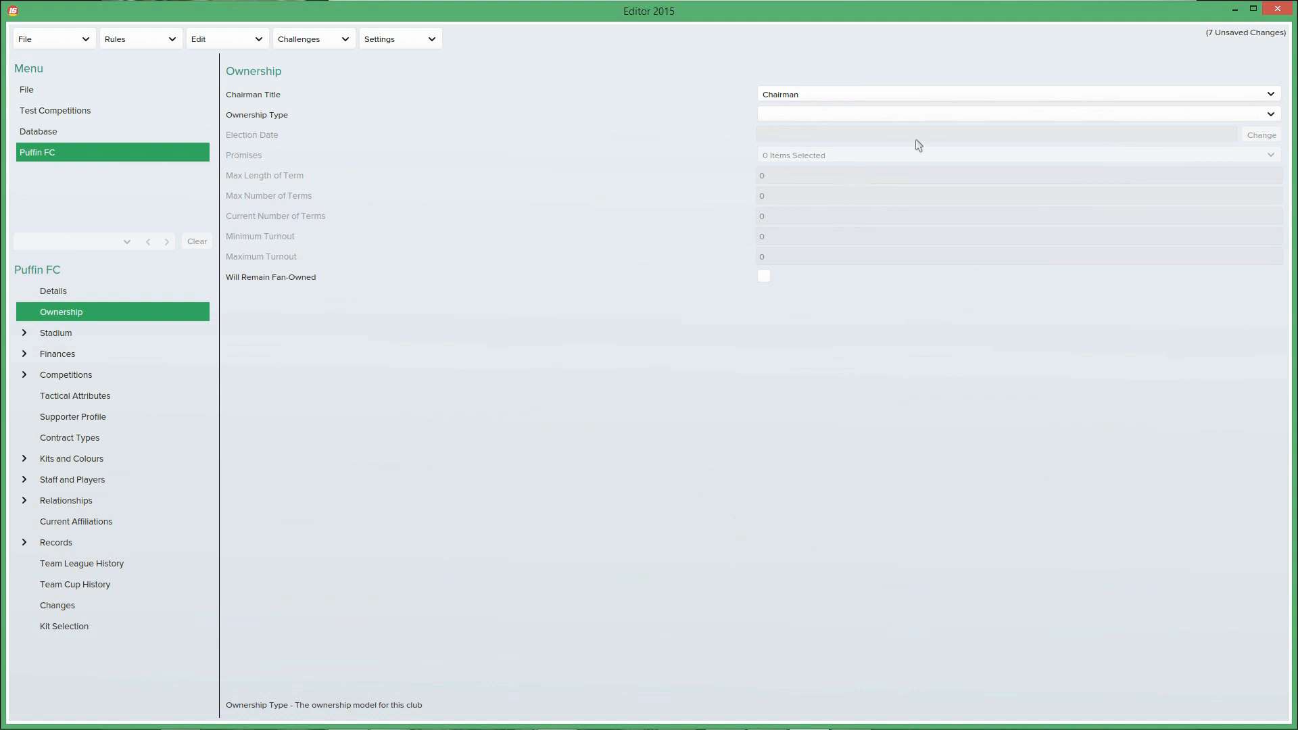
{"action": "left_click", "coordinate": [1026, 113]}
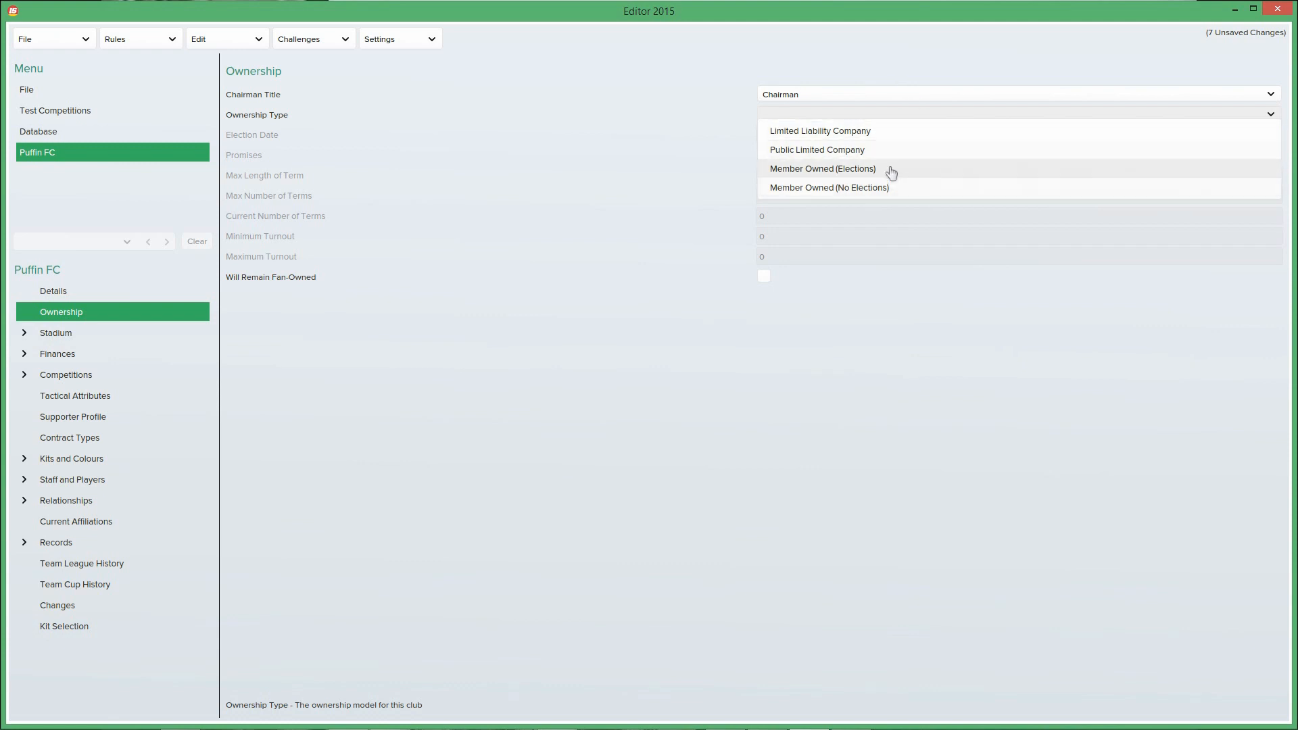
{"action": "left_click", "coordinate": [901, 351]}
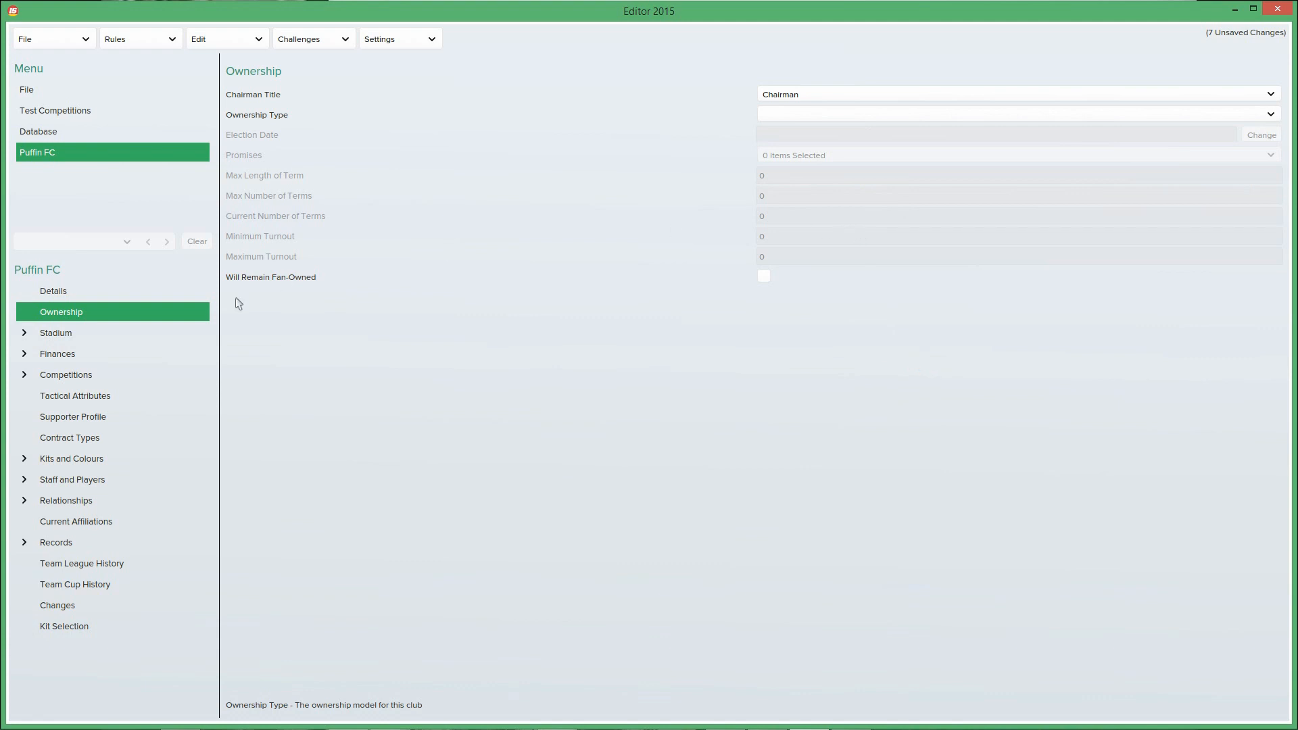
Step: Search for wembley and assign the Wembley in London, England as the club's stadium
{"action": "left_click", "coordinate": [207, 333]}
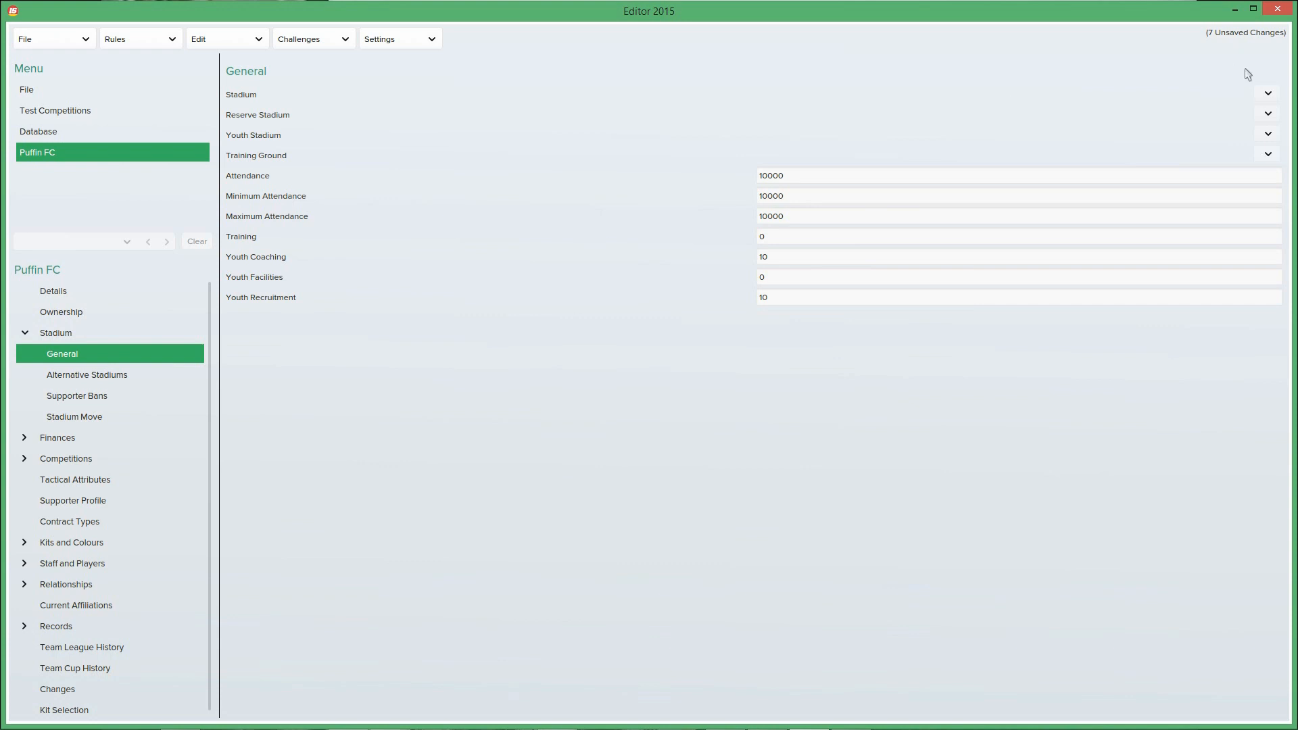
{"action": "left_click", "coordinate": [1269, 93]}
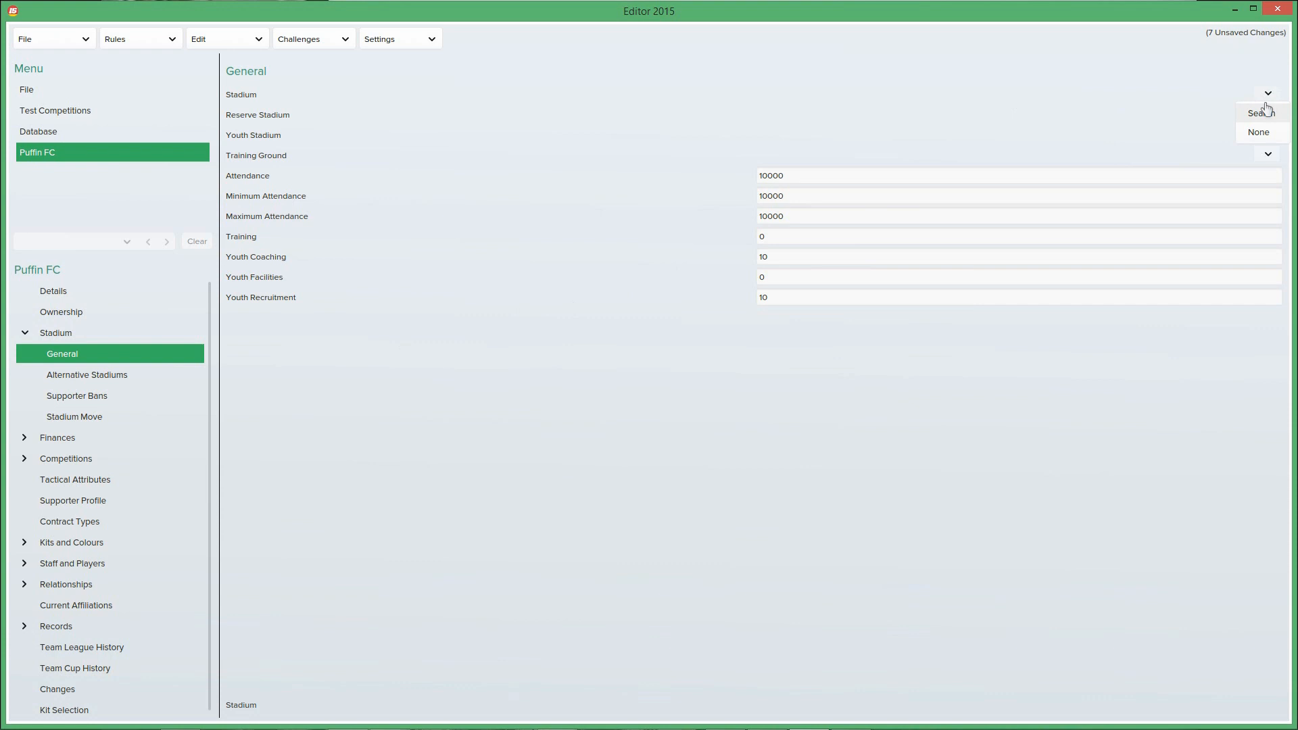
{"action": "left_click", "coordinate": [1267, 112]}
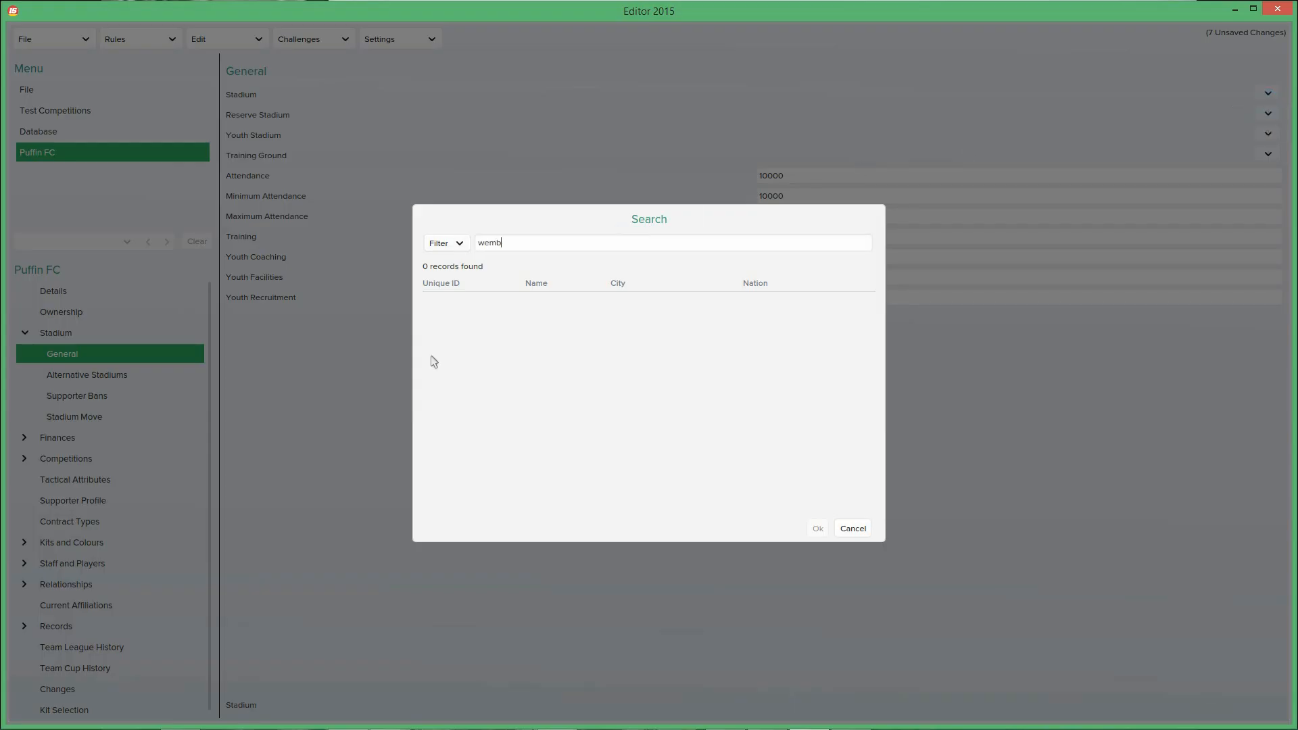
{"action": "key", "text": "Return"}
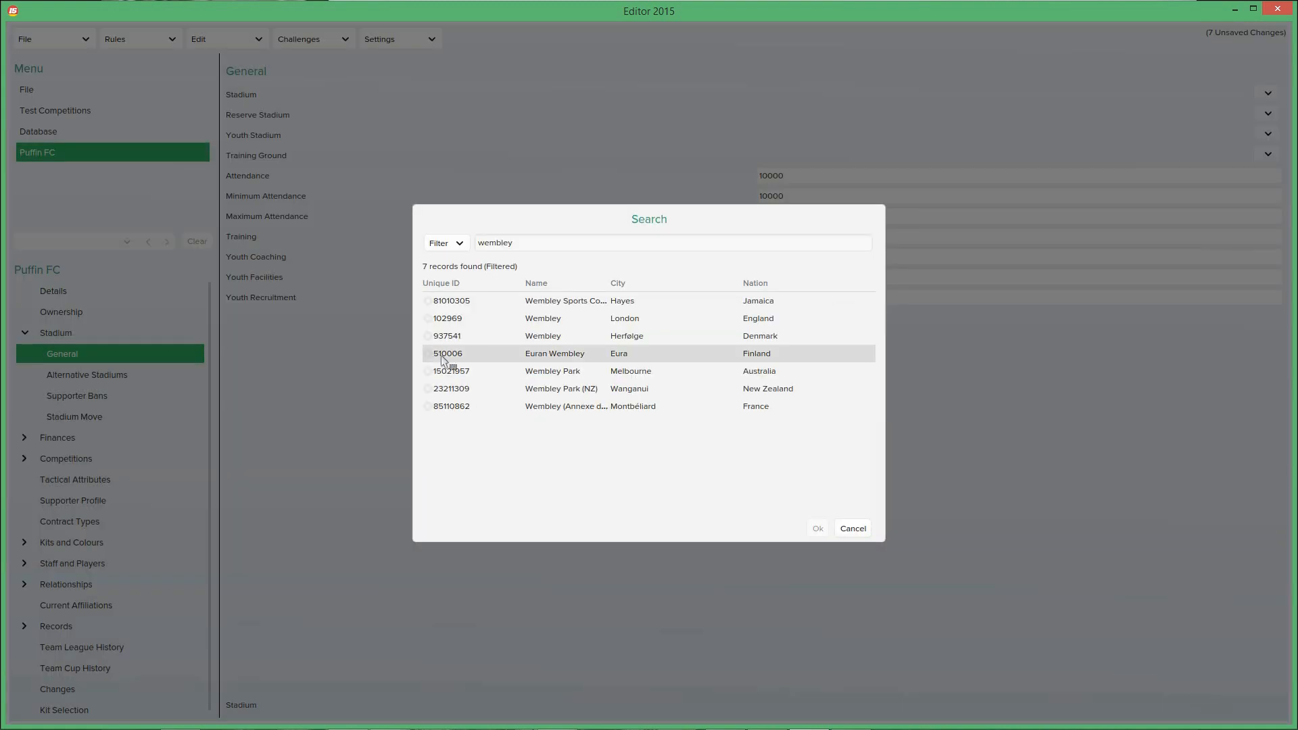
{"action": "left_click", "coordinate": [567, 323]}
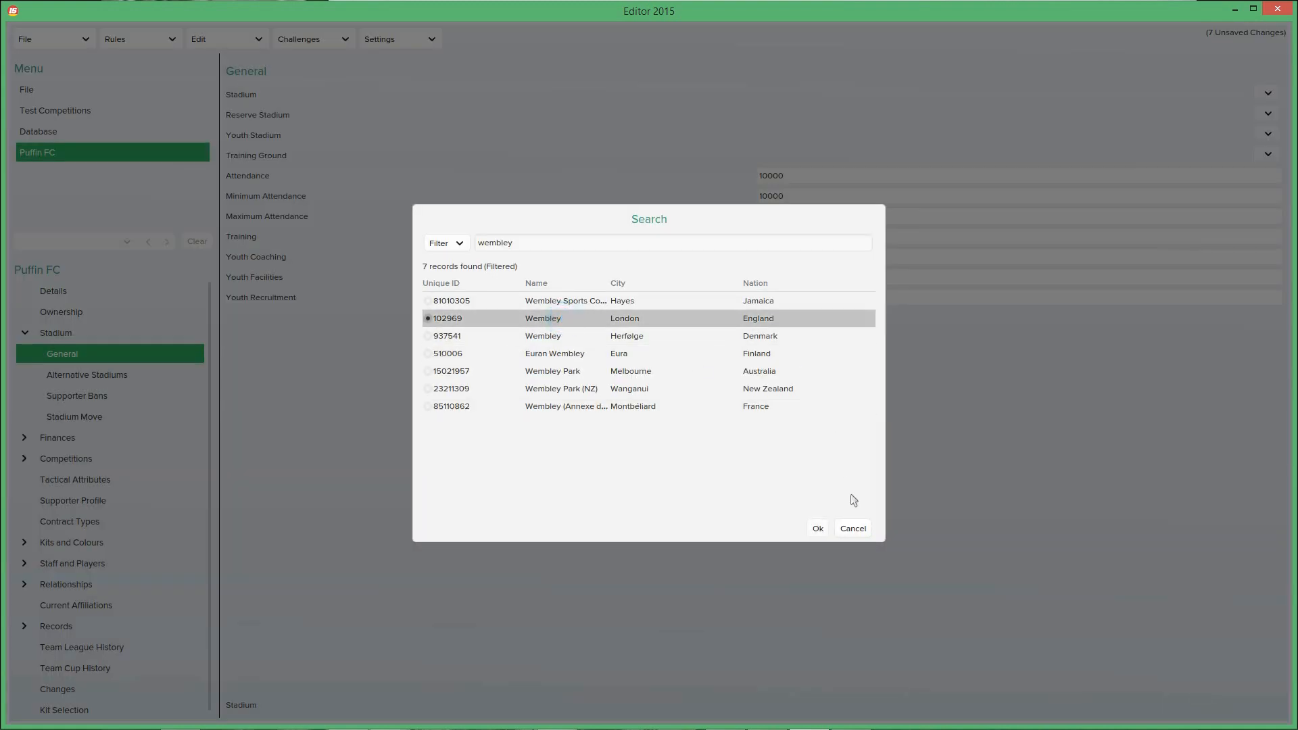
{"action": "left_click", "coordinate": [819, 528]}
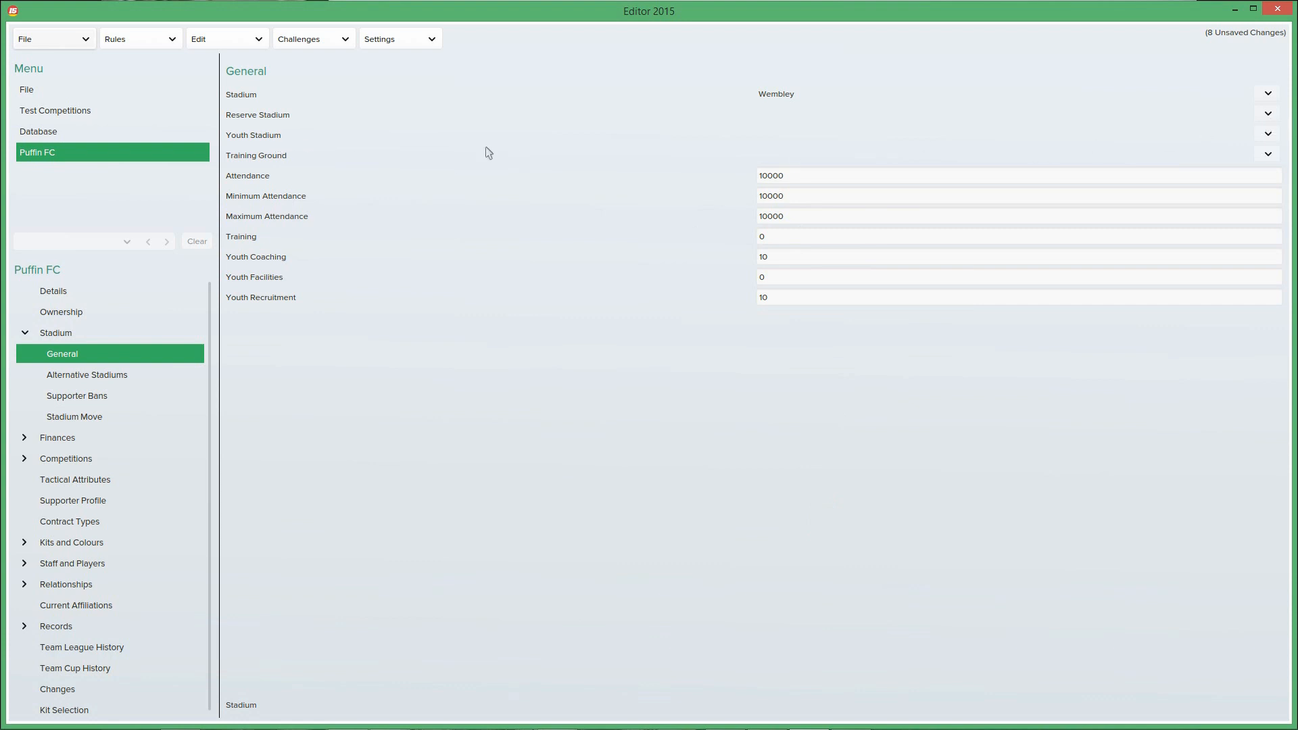
Step: Assign Wembley as the club's training ground and edit the training rating
{"action": "left_click", "coordinate": [1268, 153]}
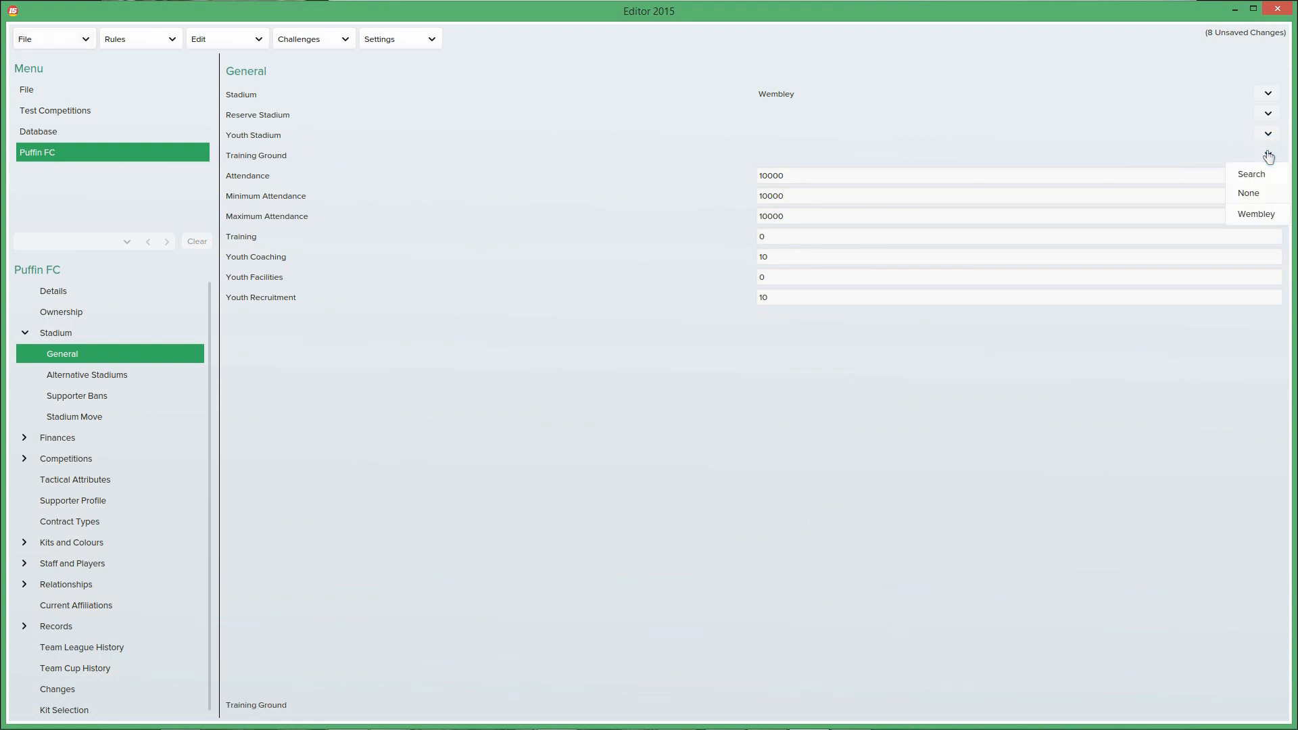
{"action": "left_click", "coordinate": [1275, 214]}
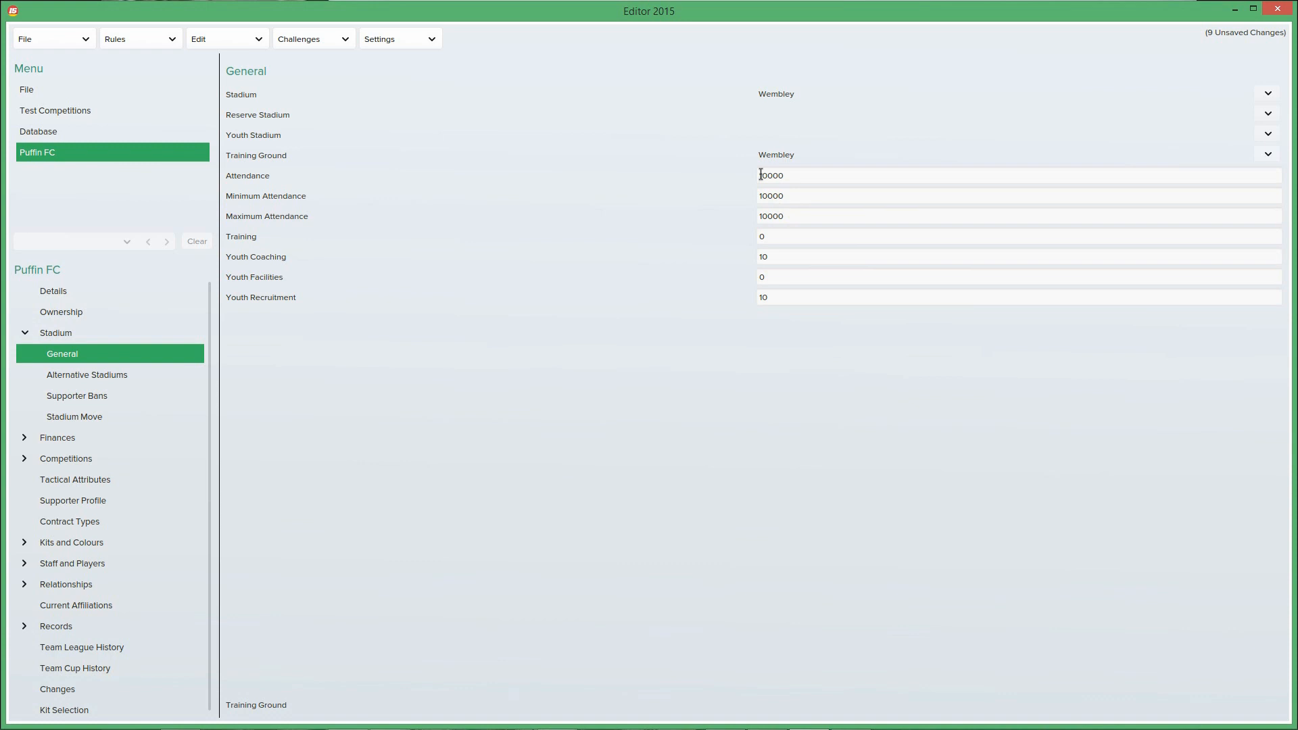
{"action": "left_click", "coordinate": [792, 236]}
{"action": "left_click", "coordinate": [798, 256]}
Step: Review the club's alternative stadiums, supporter bans and stadium move settings
{"action": "left_click", "coordinate": [128, 377]}
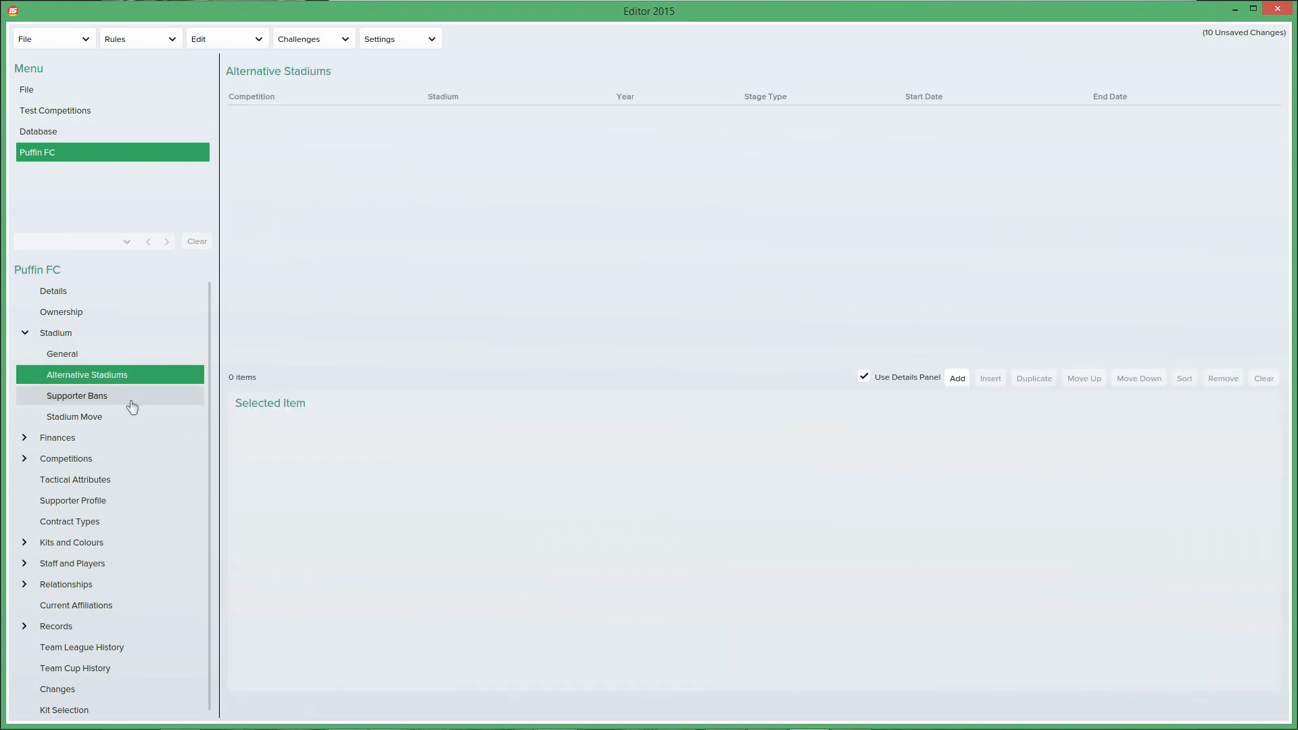
{"action": "left_click", "coordinate": [113, 399]}
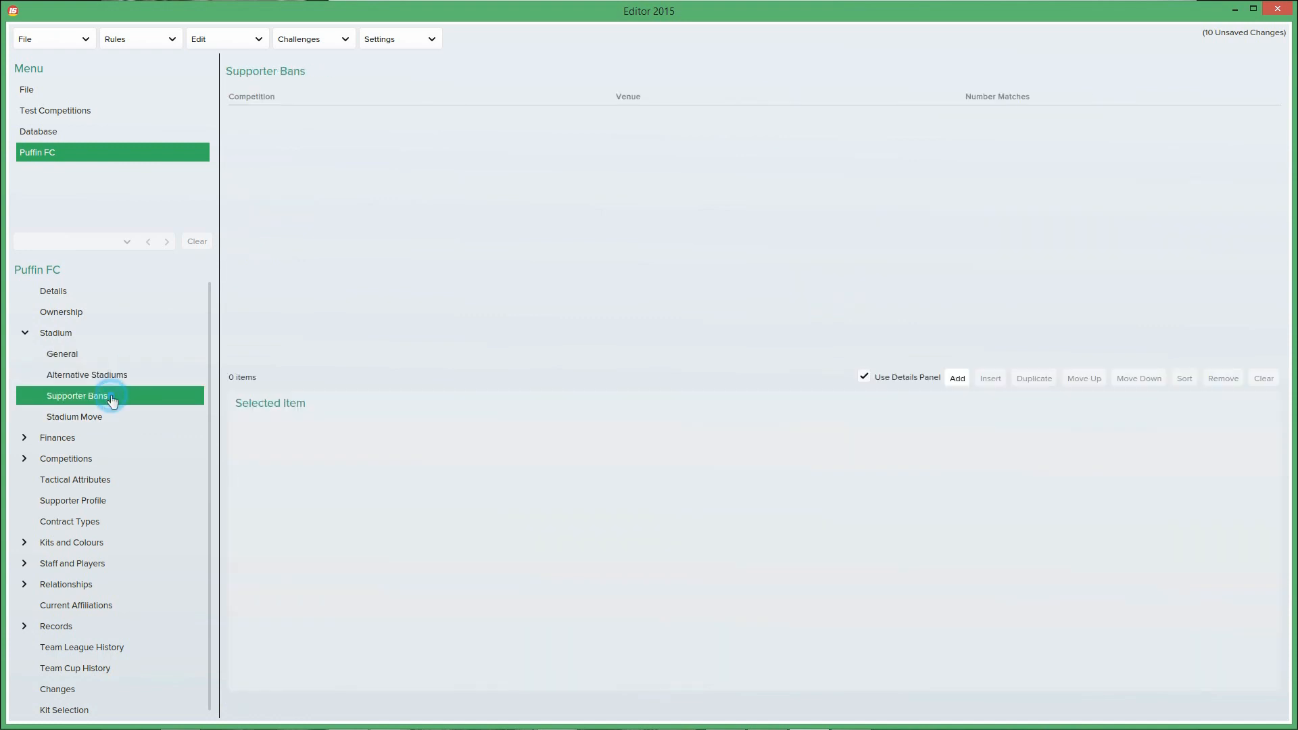
{"action": "left_click", "coordinate": [82, 418]}
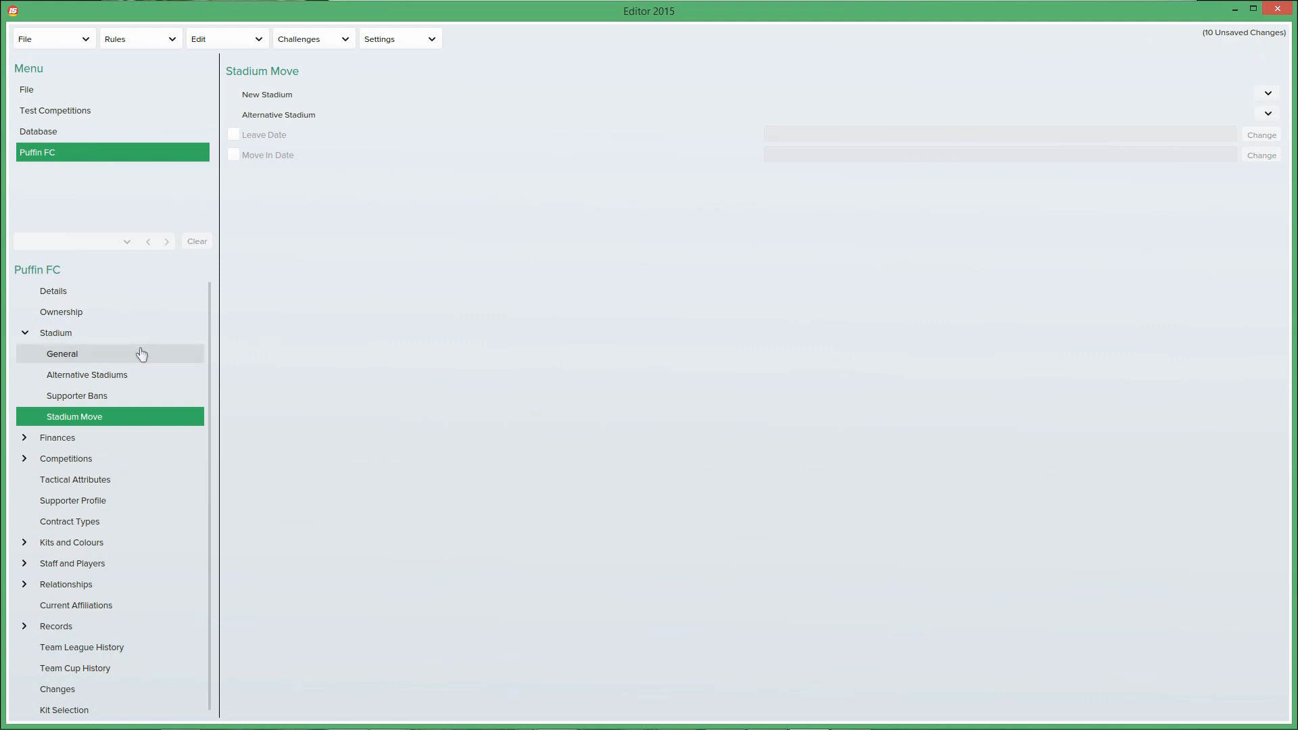
Step: Enable the transfer budget and remaining weekly wage budget in the club's general finances, and check the Sugar Daddy options
{"action": "left_click", "coordinate": [108, 439]}
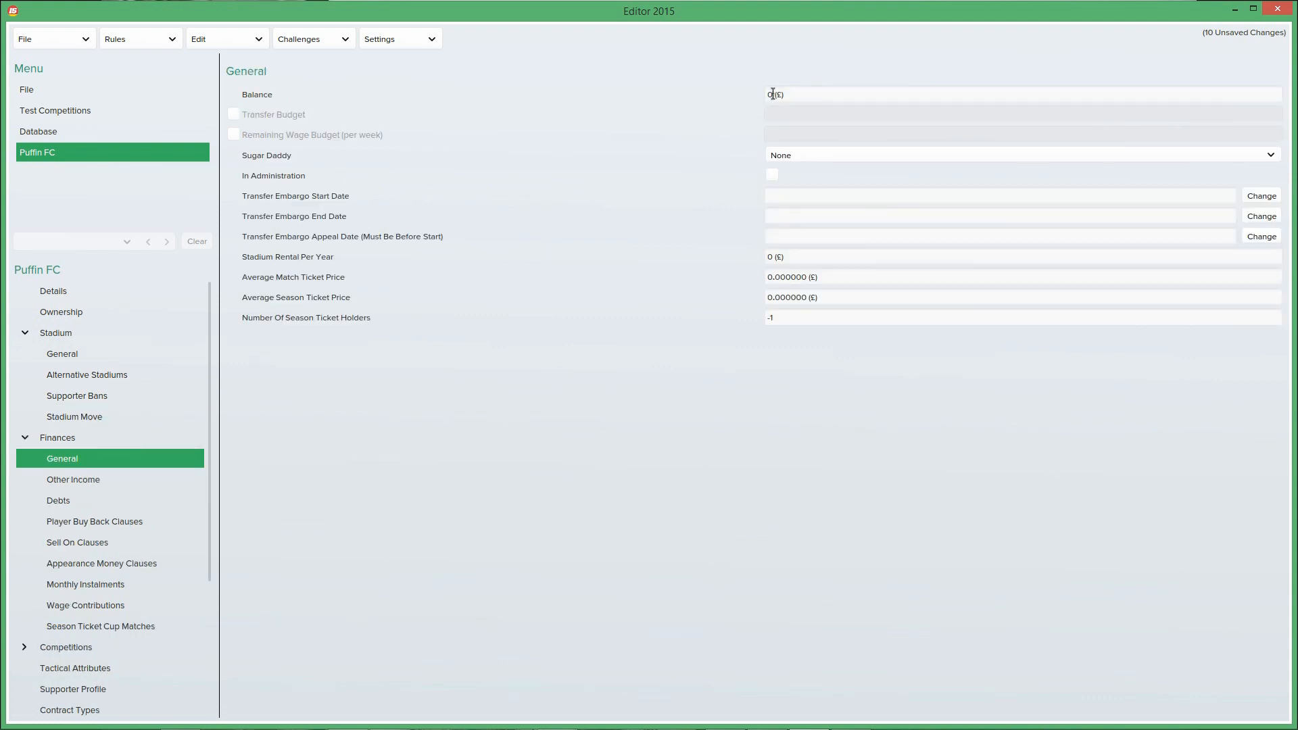
{"action": "left_click", "coordinate": [245, 119]}
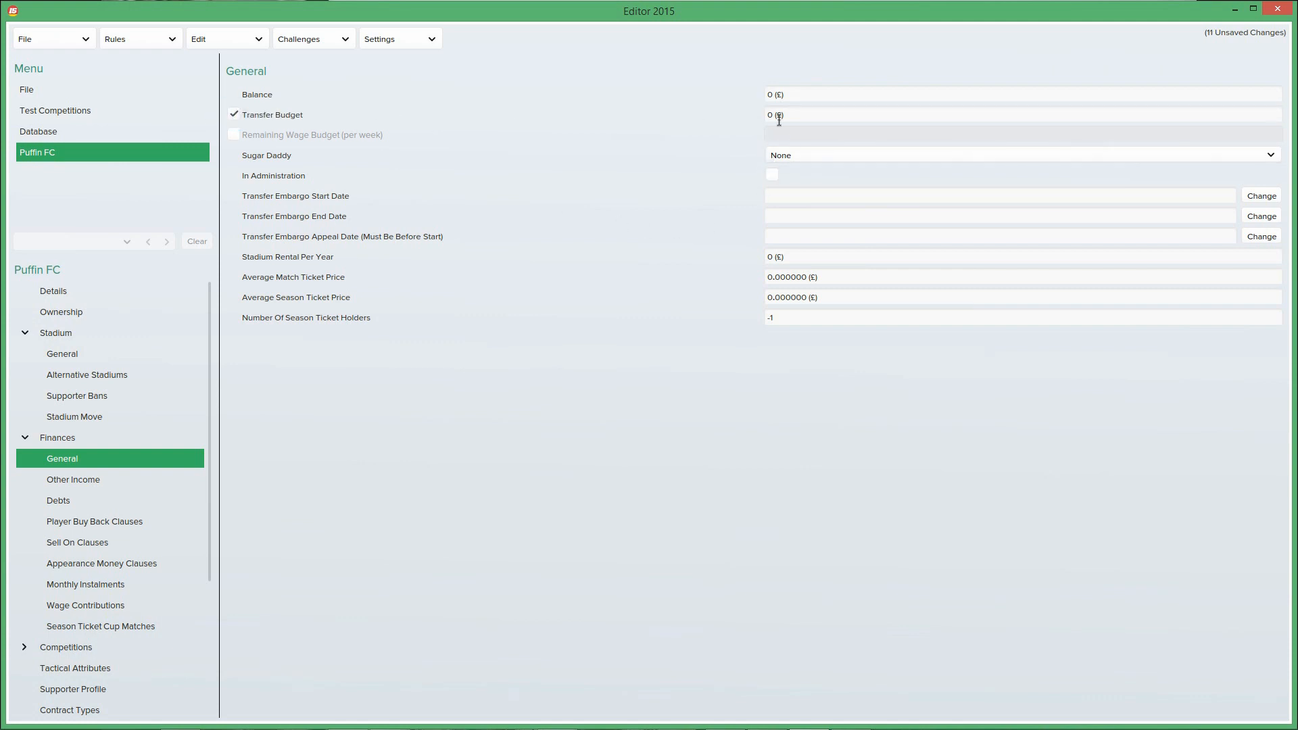
{"action": "left_click", "coordinate": [236, 135]}
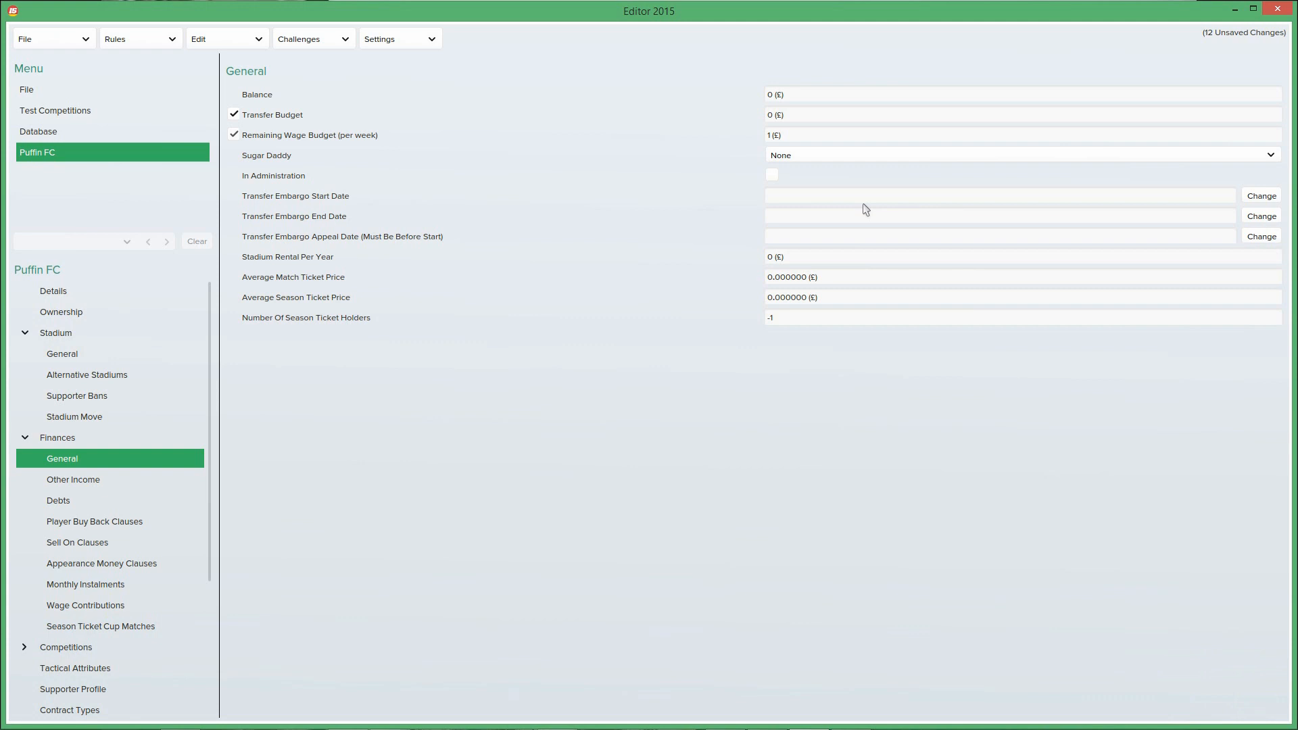
{"action": "left_click", "coordinate": [881, 158]}
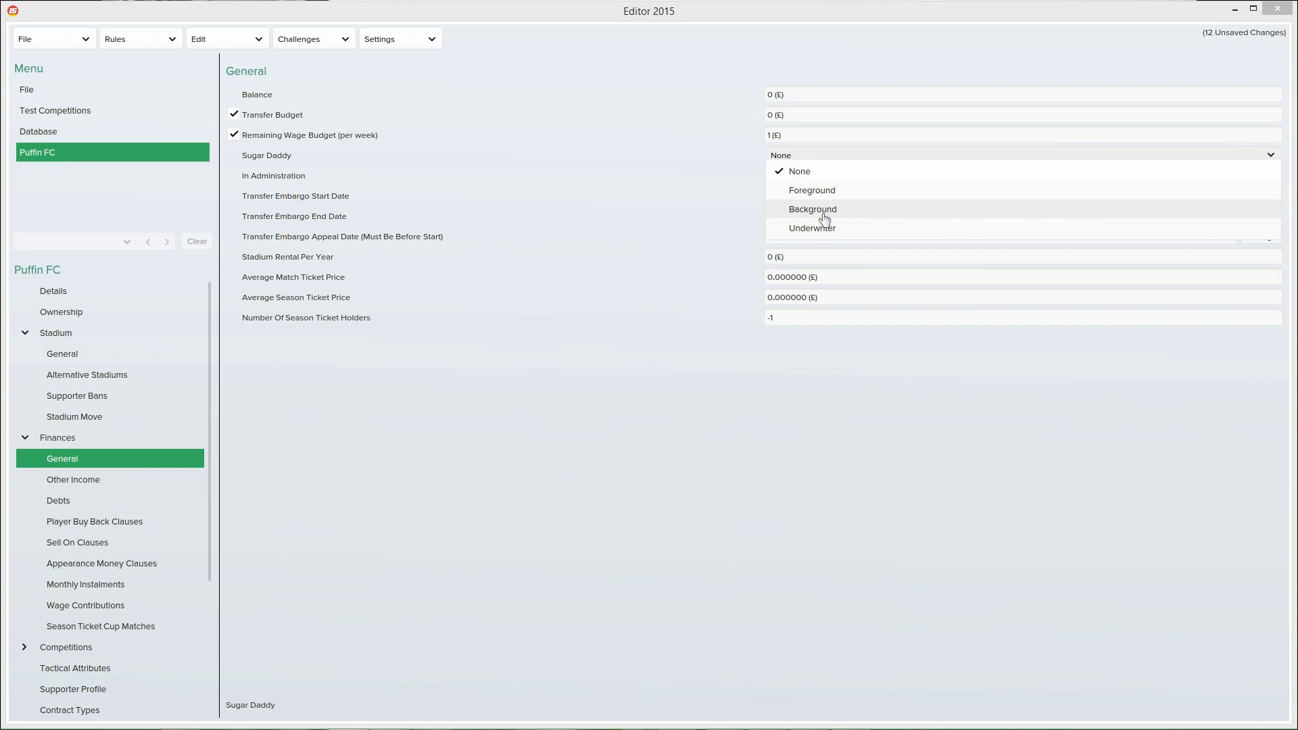
{"action": "left_click", "coordinate": [876, 531]}
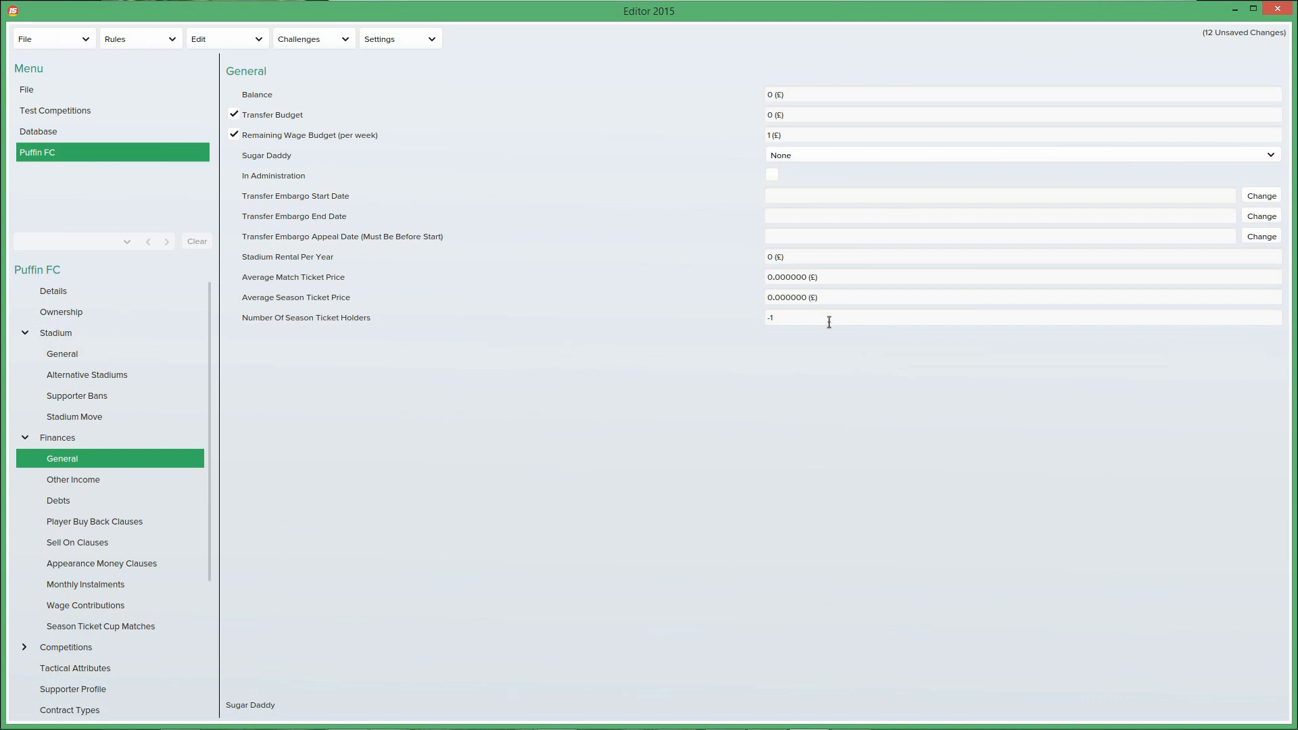
Step: Add an entry to the club's other income and check the available income types
{"action": "left_click", "coordinate": [117, 480]}
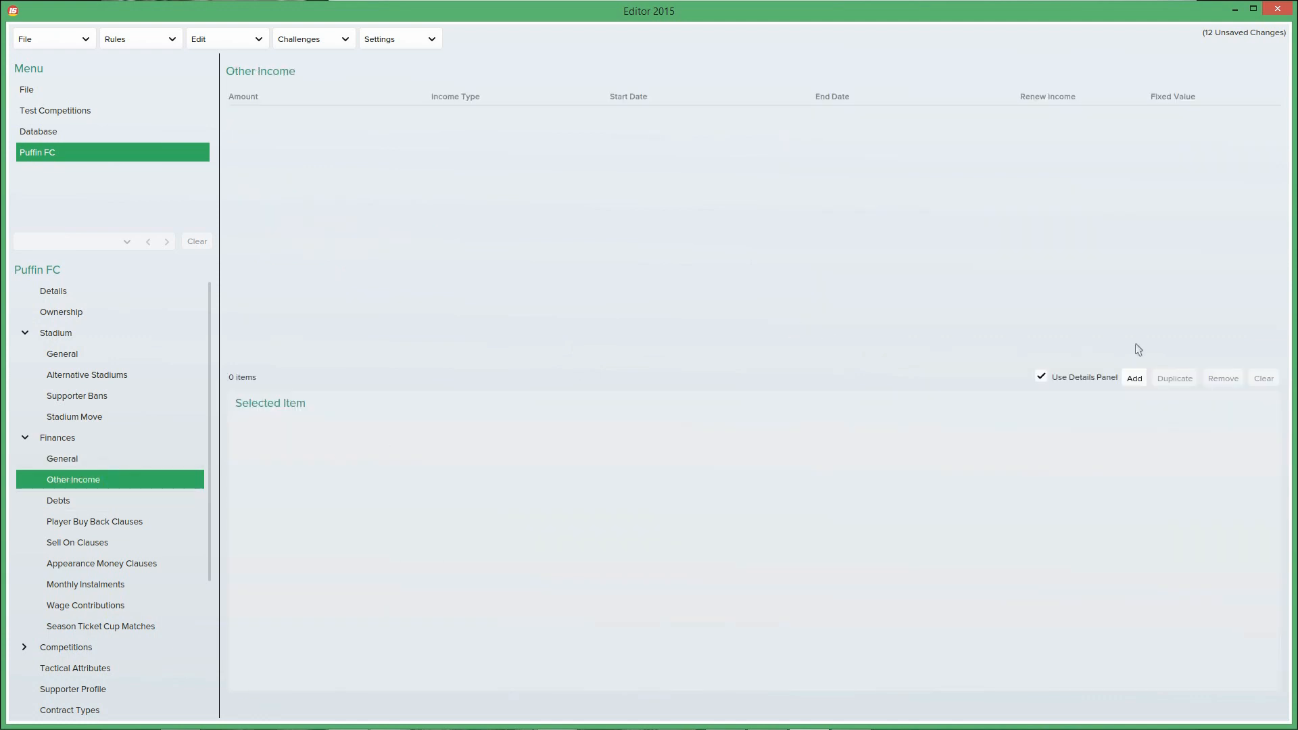
{"action": "left_click", "coordinate": [1135, 379]}
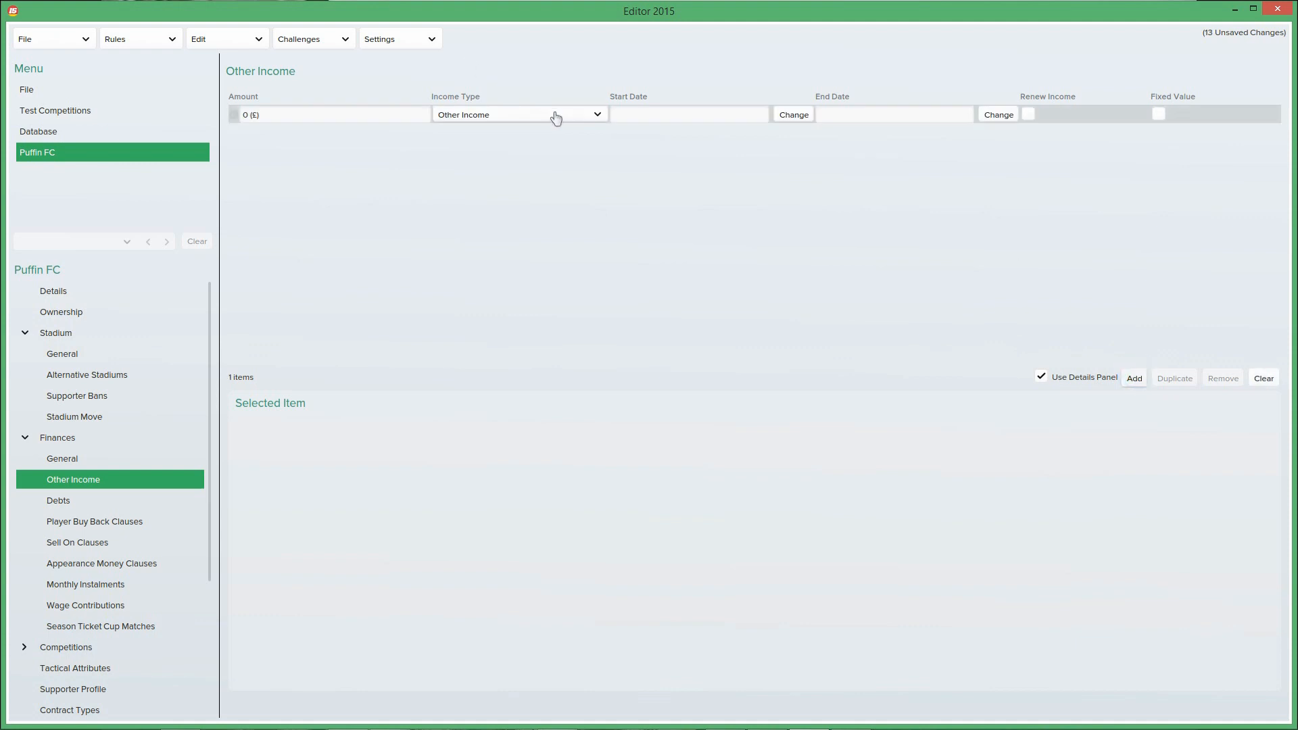
{"action": "left_click", "coordinate": [597, 117]}
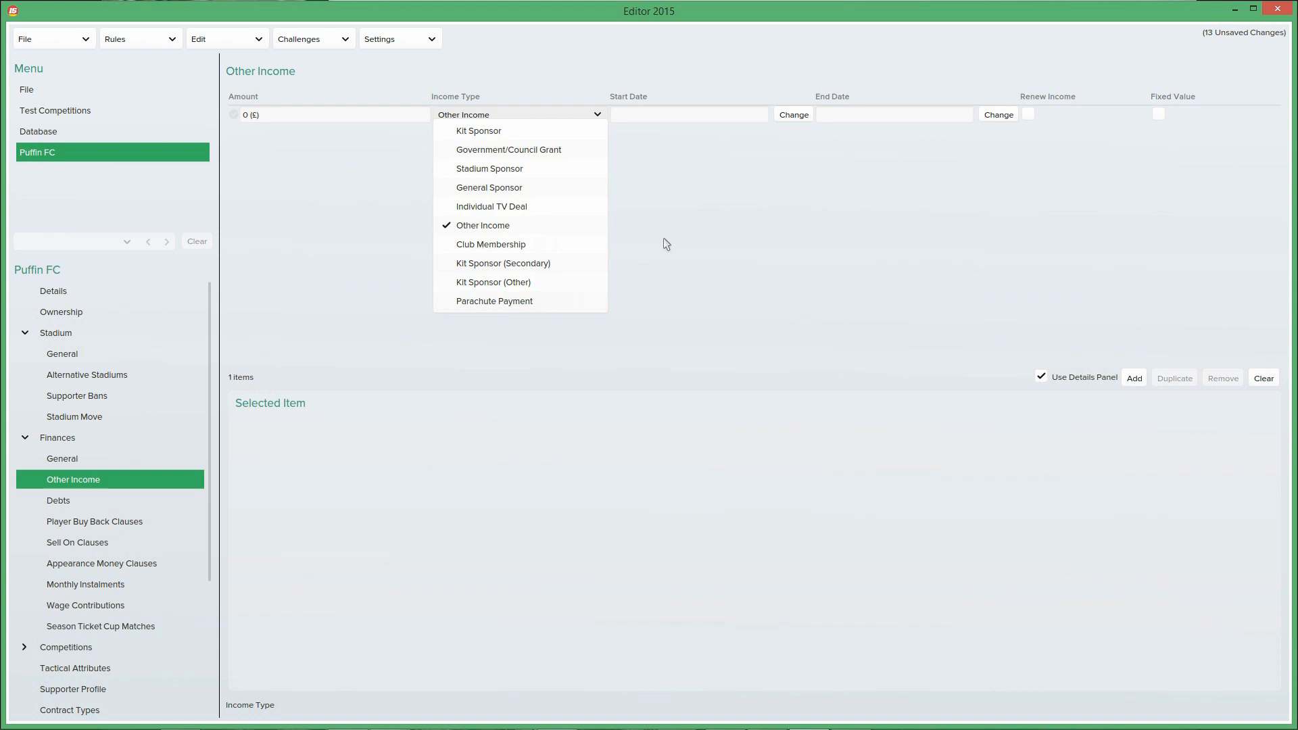
{"action": "left_click", "coordinate": [545, 456]}
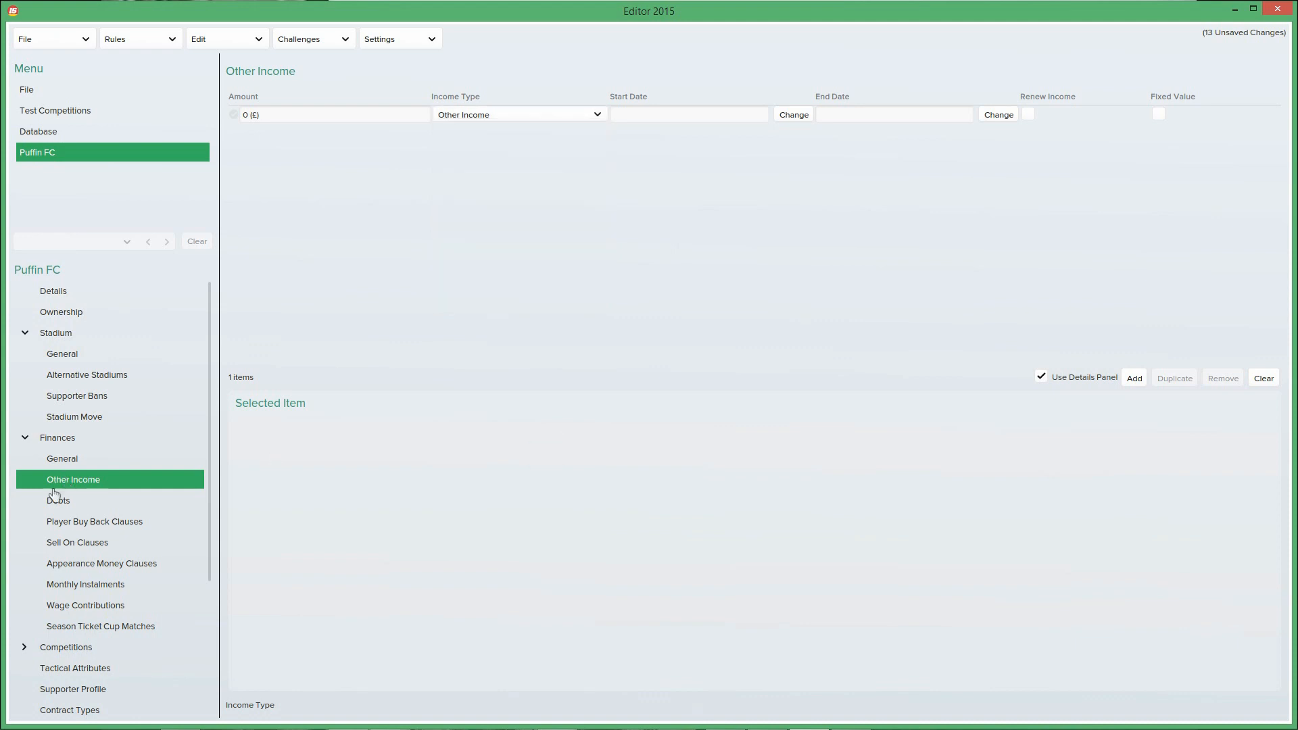
Step: Review the club's debts, player buy back clauses and sell on clauses
{"action": "left_click", "coordinate": [111, 505]}
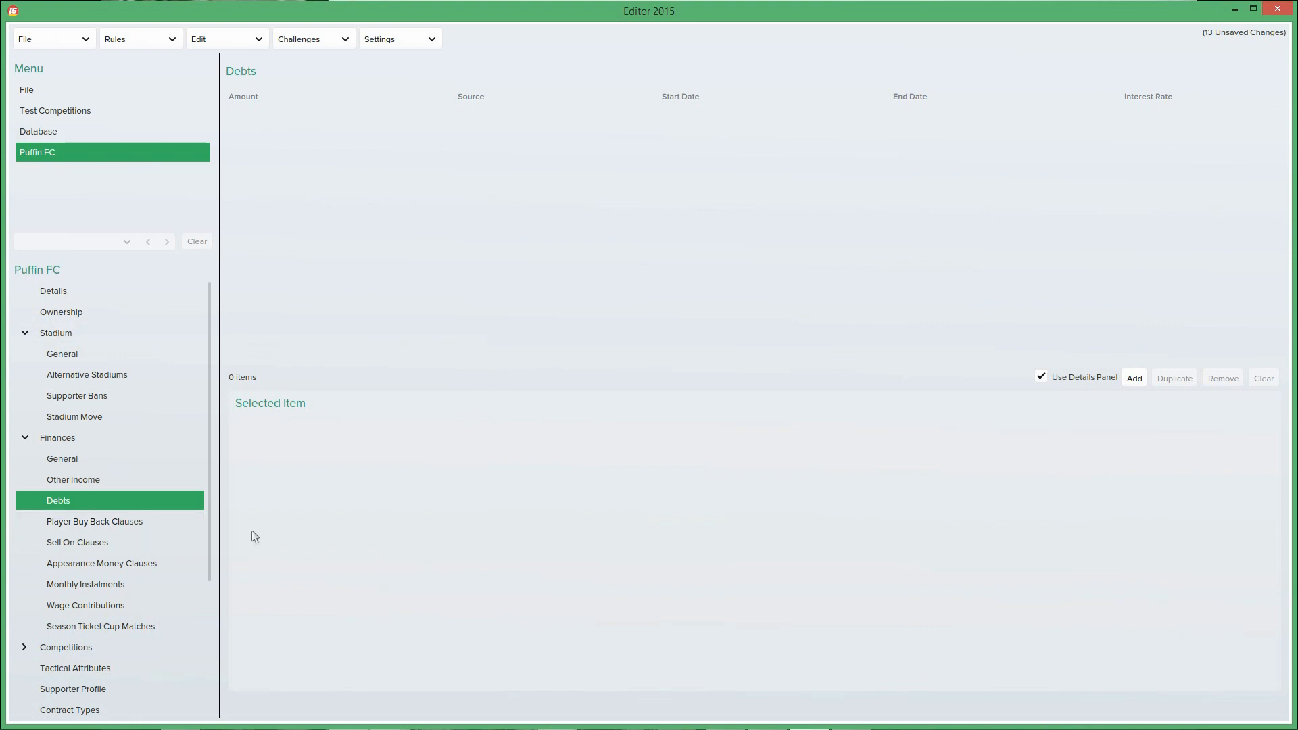
{"action": "left_click", "coordinate": [150, 519]}
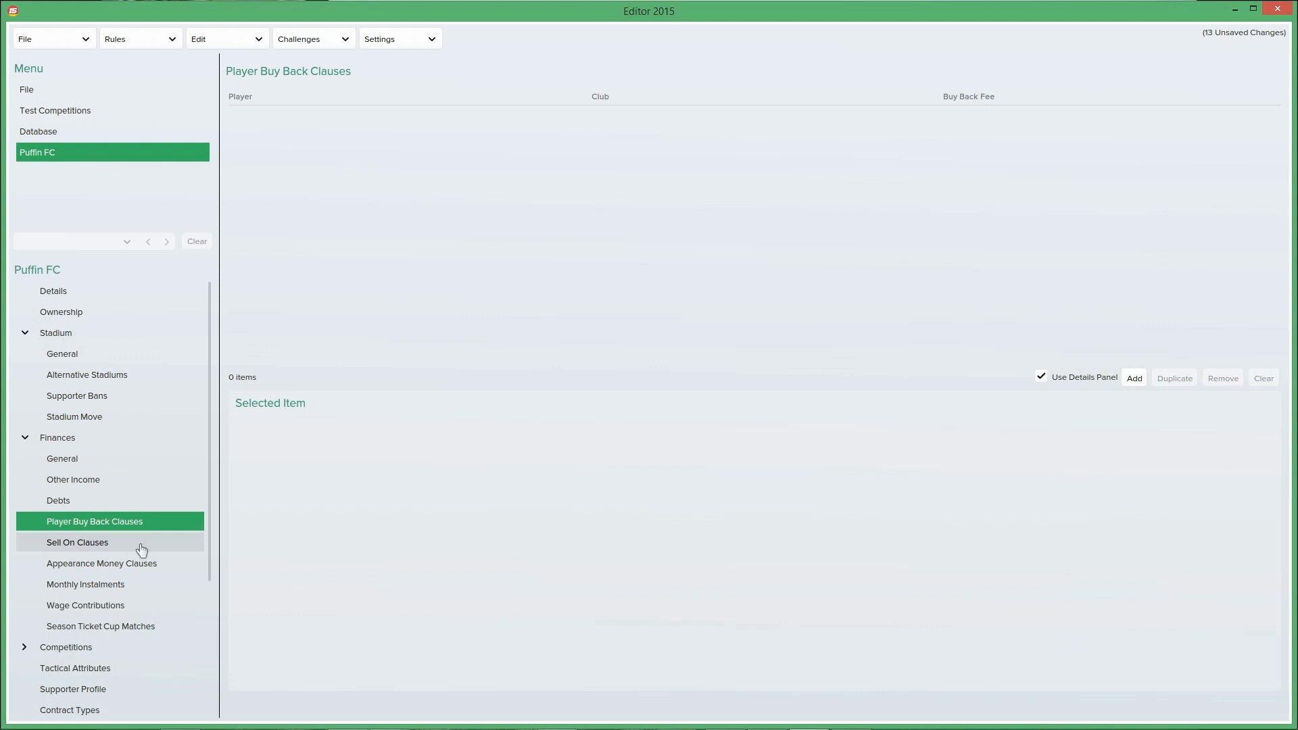
{"action": "left_click", "coordinate": [141, 545]}
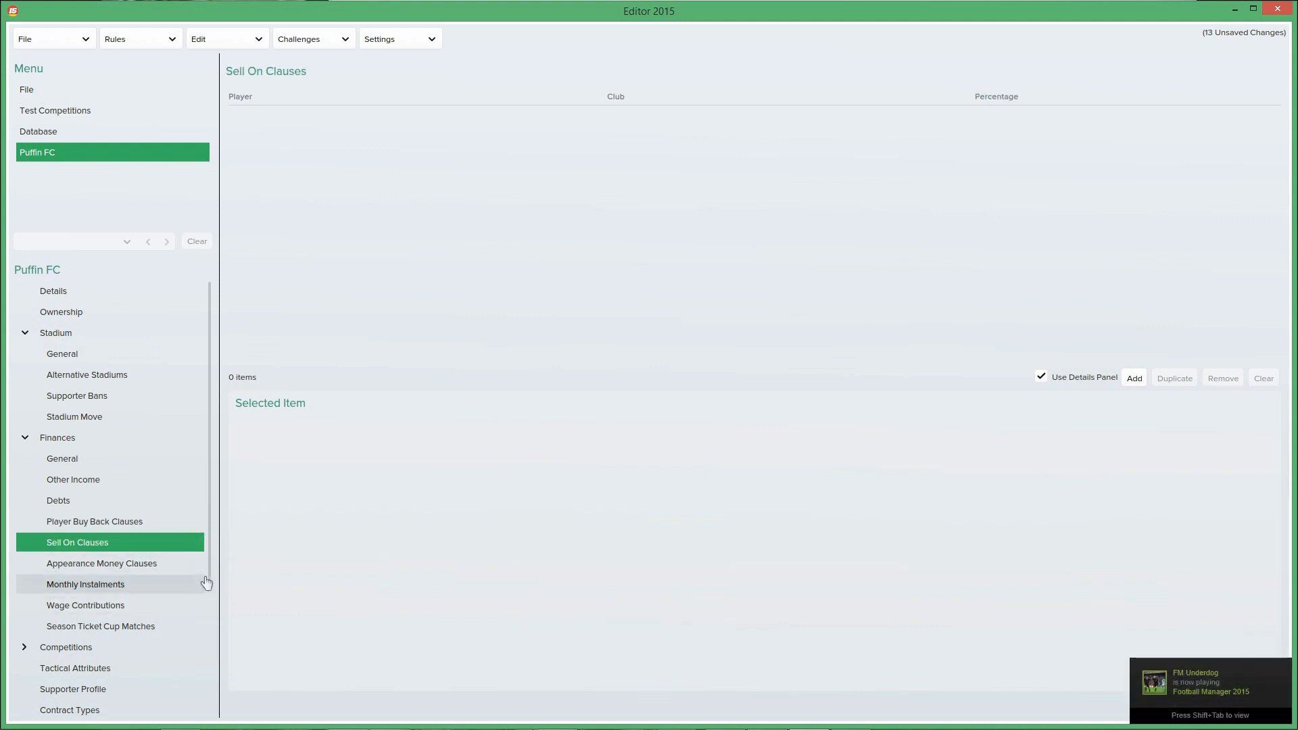
Step: Search the competitions for vanaram south and assign Vanarama Conference South as the club's division
{"action": "left_click_drag", "start_coordinate": [208, 568], "coordinate": [224, 715]}
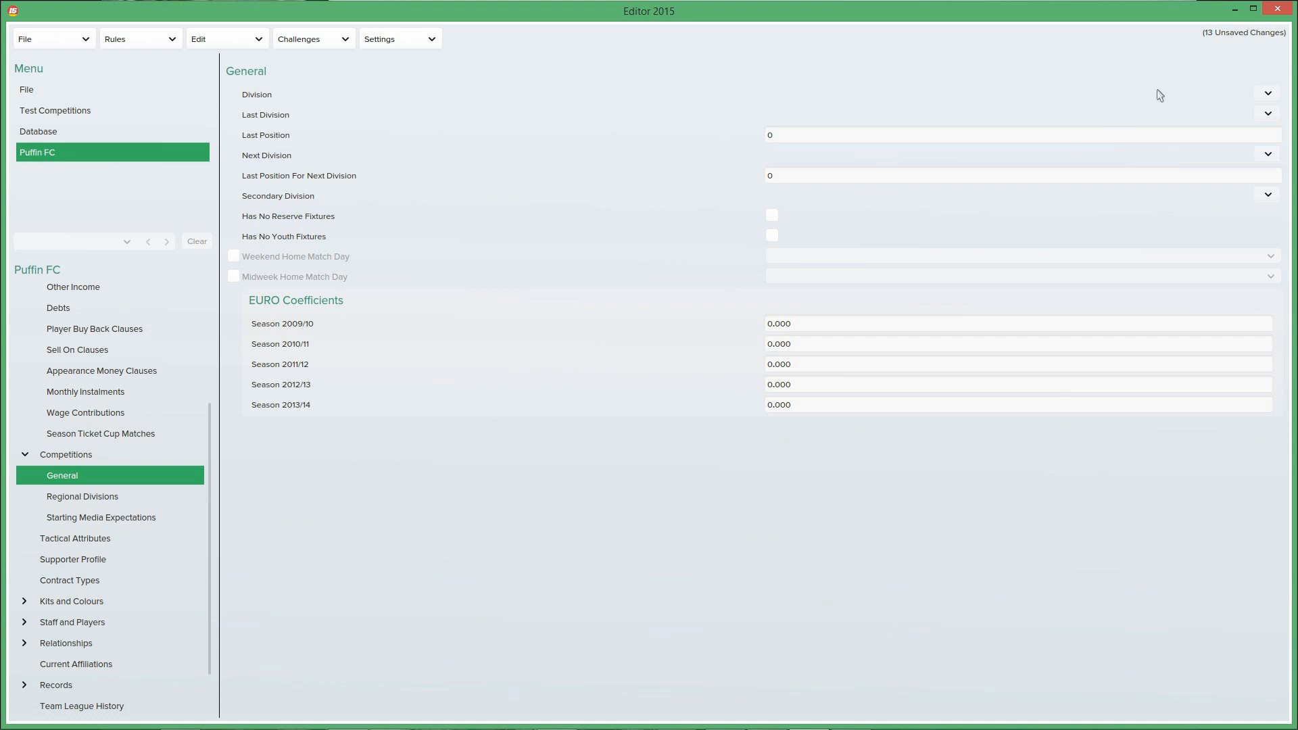
{"action": "left_click", "coordinate": [1262, 100]}
{"action": "left_click", "coordinate": [1261, 111]}
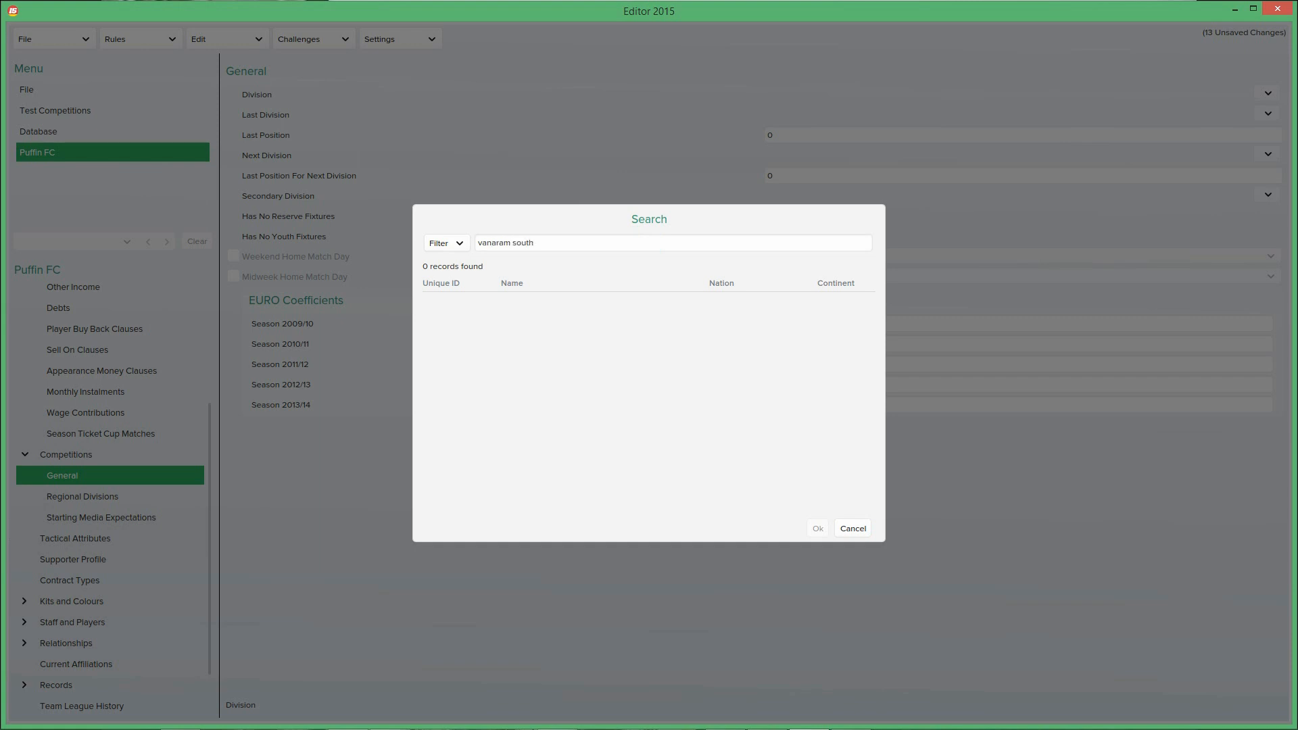
{"action": "left_click", "coordinate": [618, 319]}
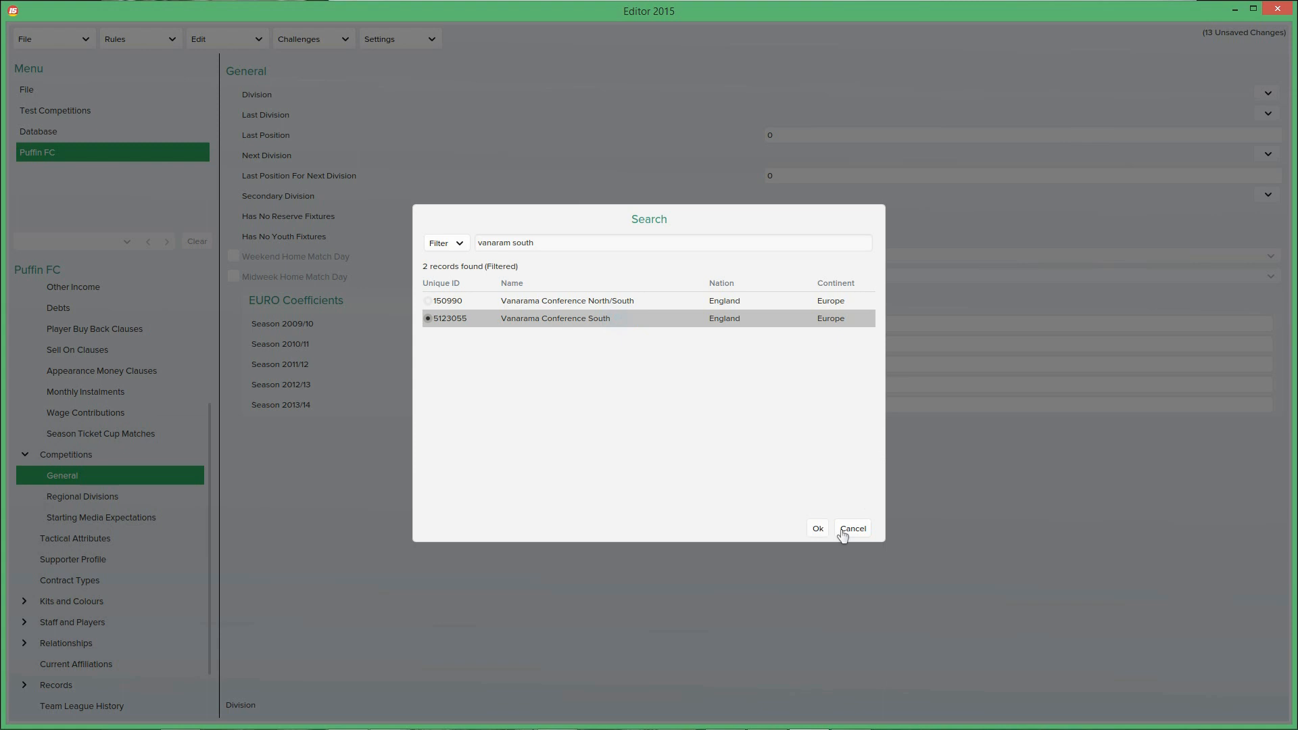
{"action": "left_click", "coordinate": [818, 528]}
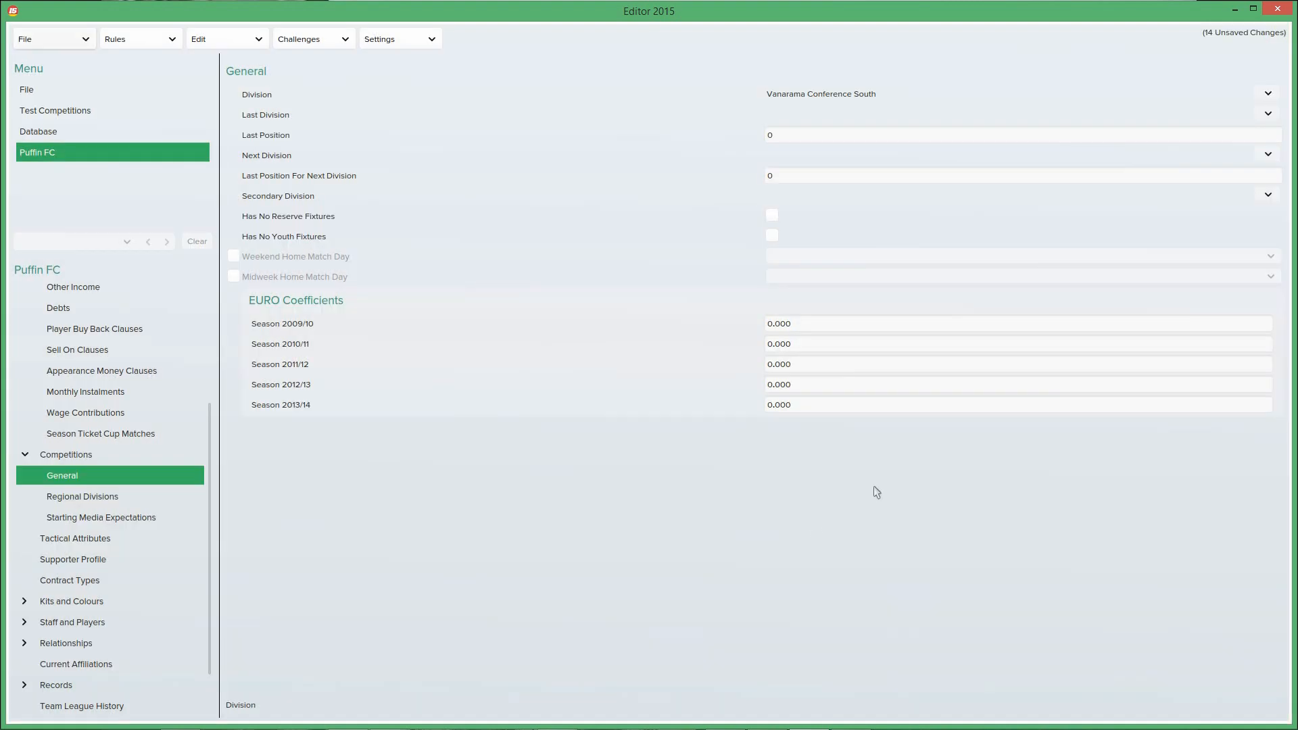
Step: Review the regional divisions and add an entry to the club's starting media expectations
{"action": "left_click", "coordinate": [90, 501]}
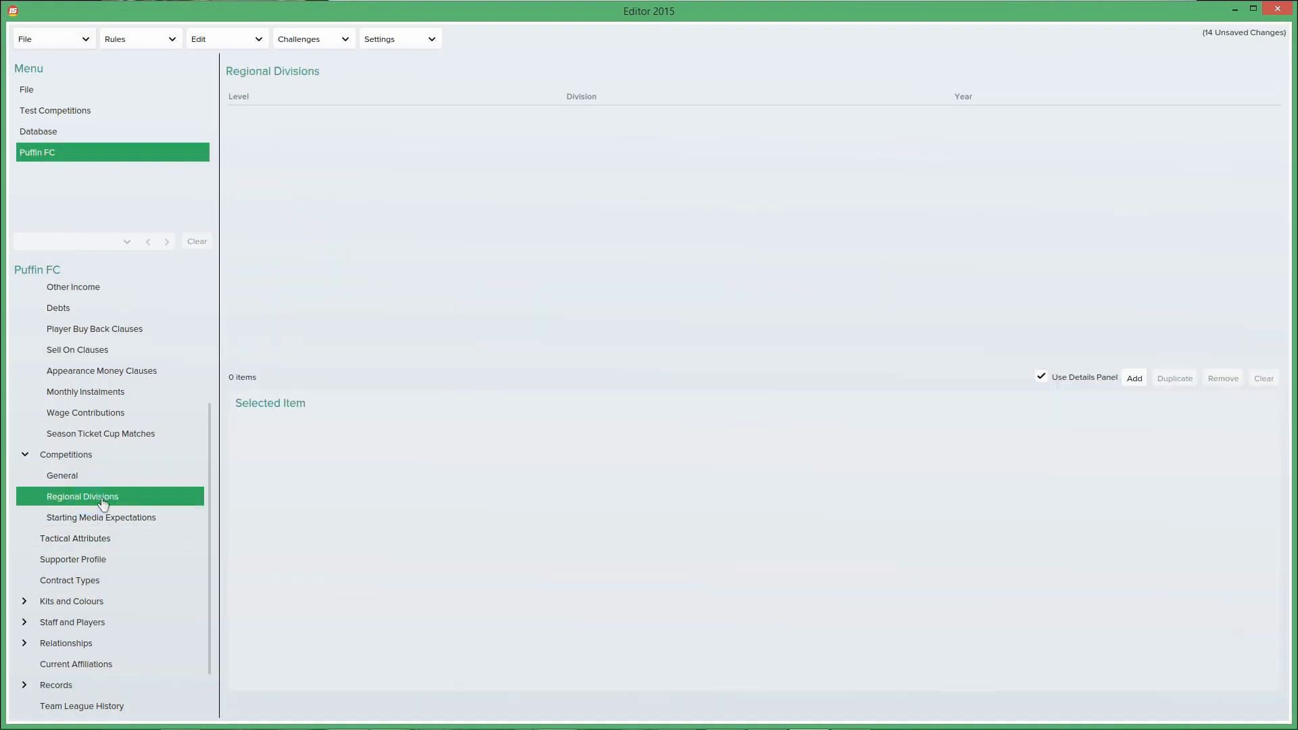
{"action": "left_click", "coordinate": [155, 521]}
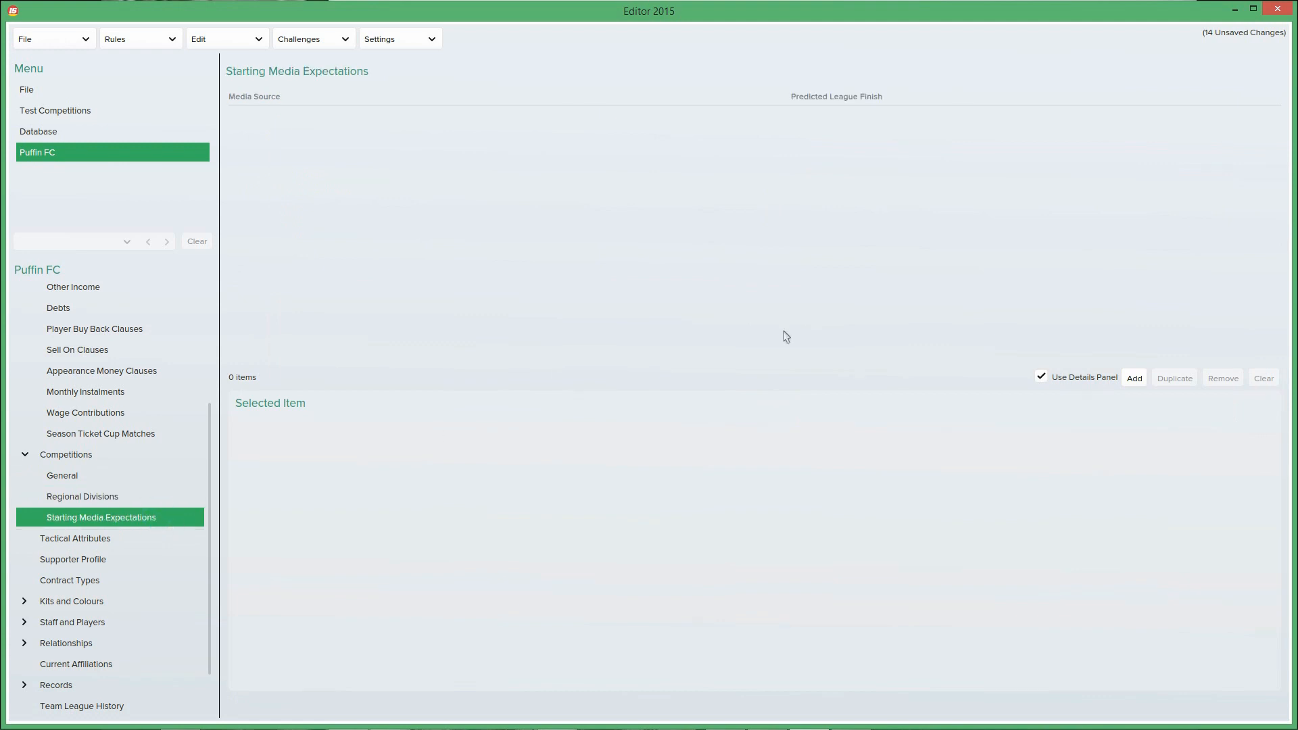
{"action": "left_click", "coordinate": [1135, 378]}
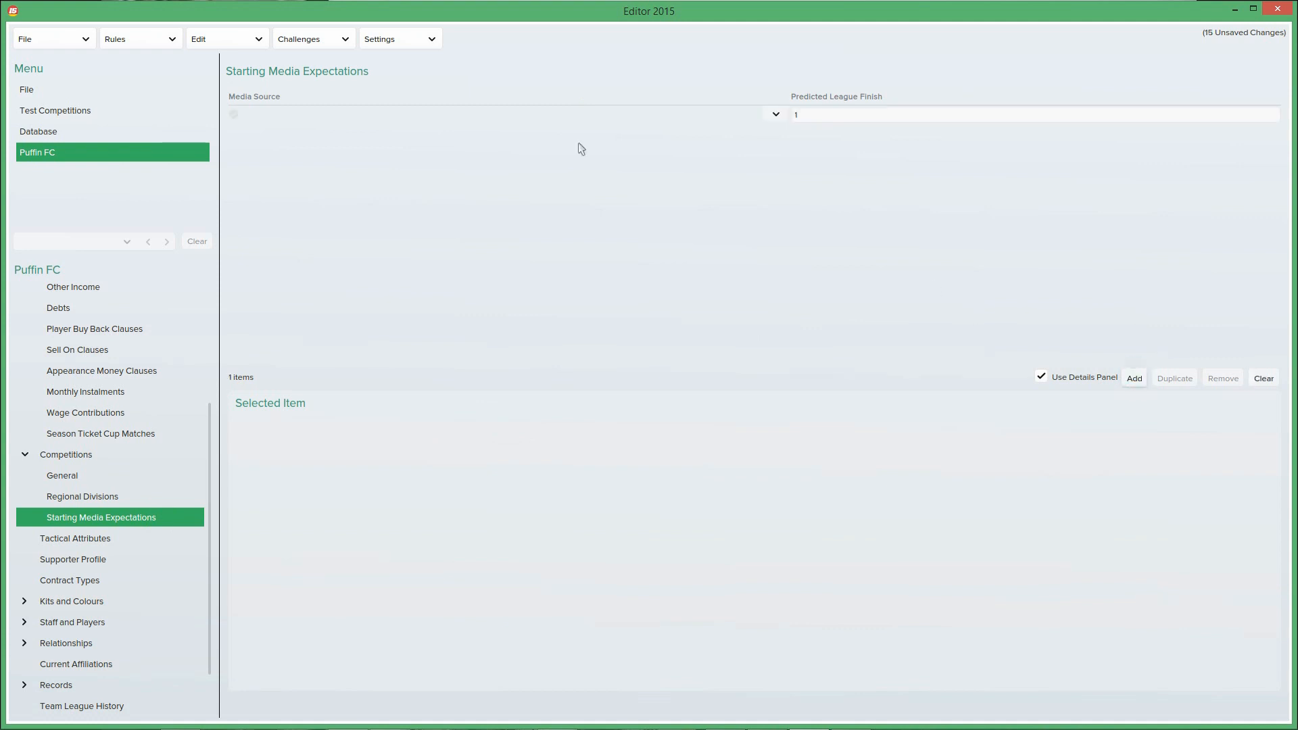
{"action": "left_click", "coordinate": [776, 115]}
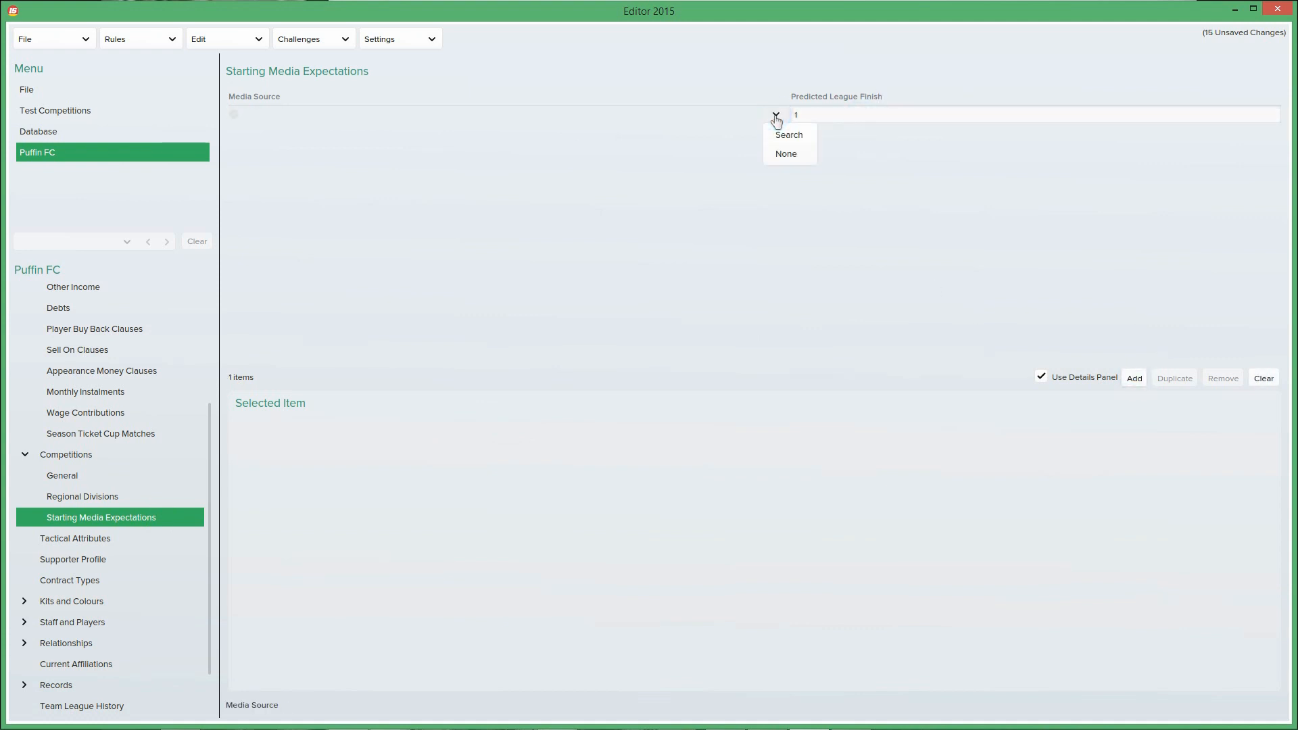
{"action": "left_click", "coordinate": [1017, 153]}
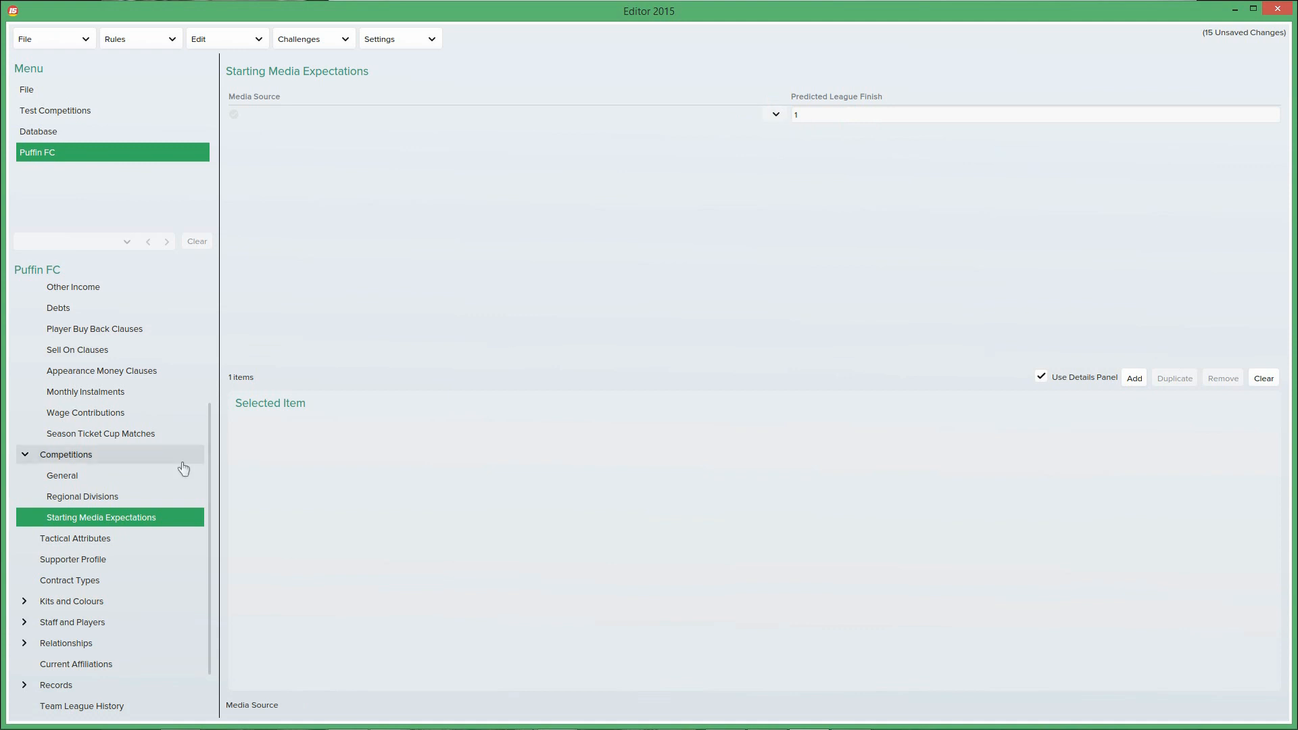
Step: Review the club's tactical attributes and edit the Loyalty rating in the supporter profile
{"action": "left_click", "coordinate": [107, 538]}
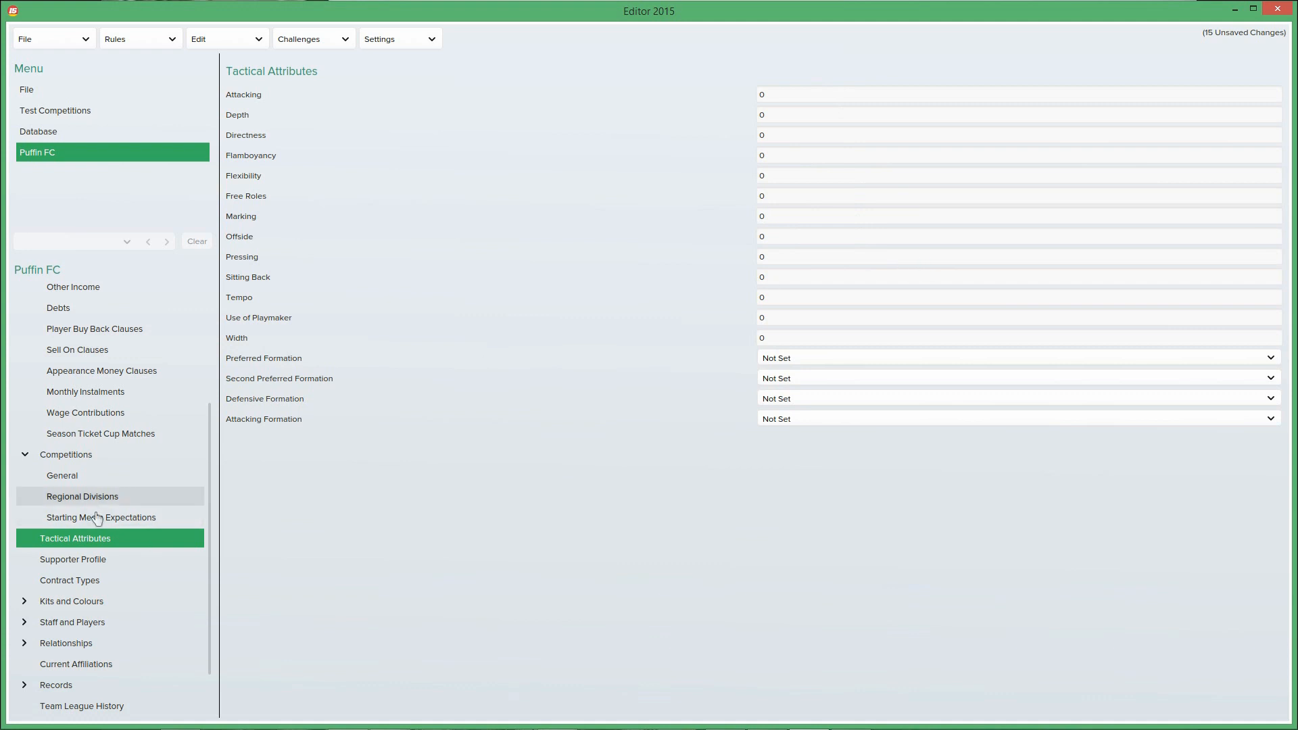
{"action": "left_click", "coordinate": [92, 560]}
{"action": "left_click", "coordinate": [786, 94]}
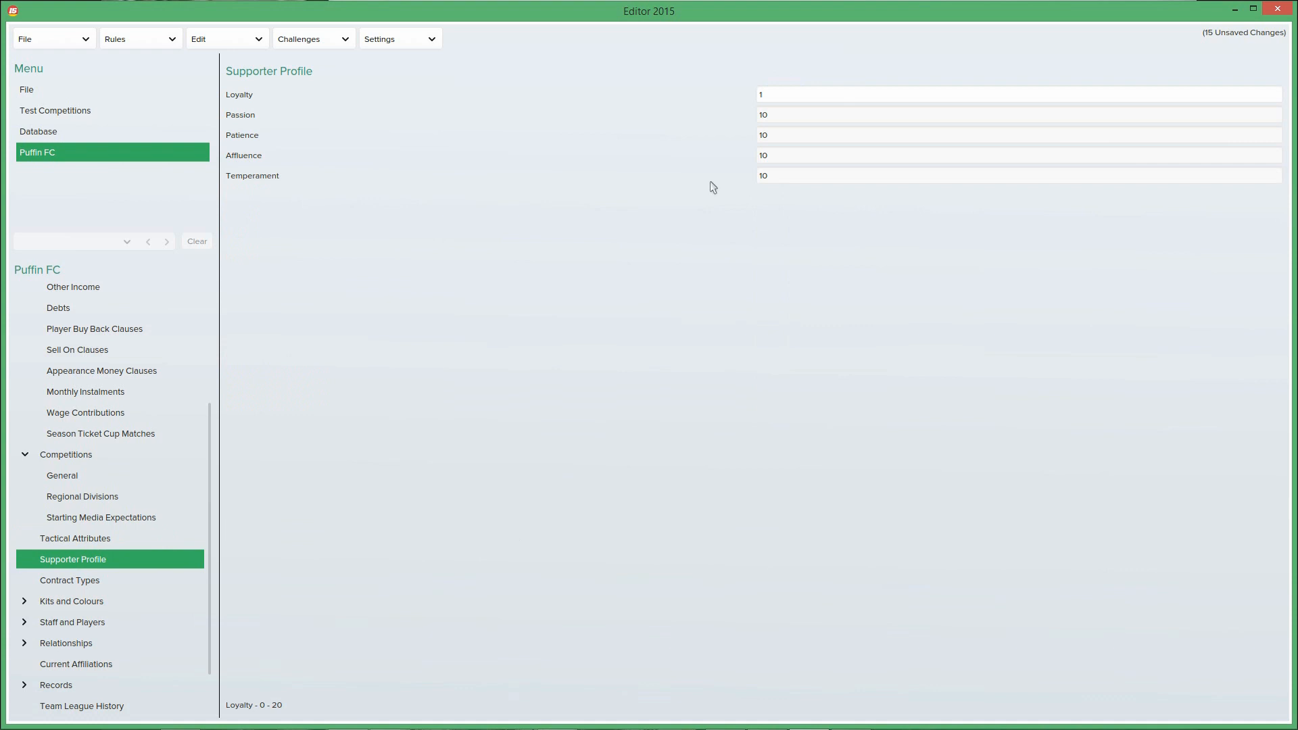
{"action": "left_click", "coordinate": [783, 115]}
Step: Examine the contract types available for the Key Player squad status
{"action": "left_click", "coordinate": [100, 581]}
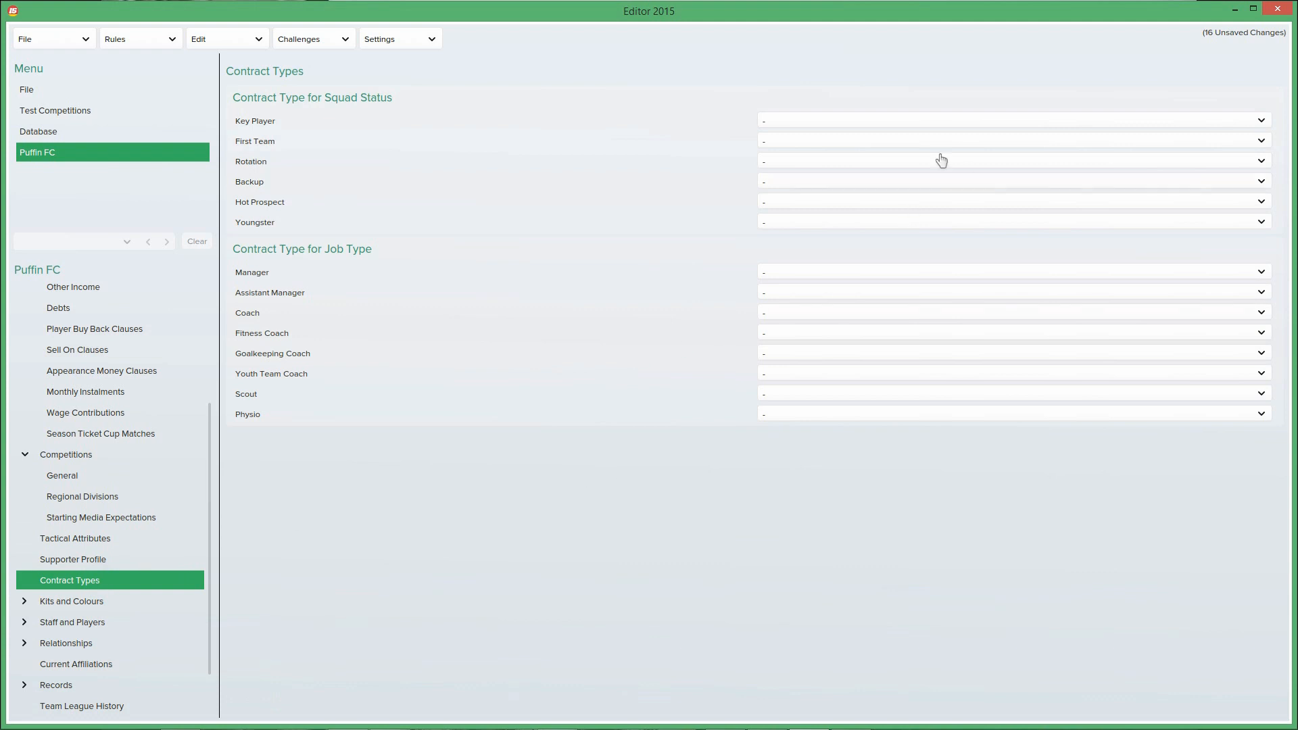
{"action": "left_click", "coordinate": [895, 122]}
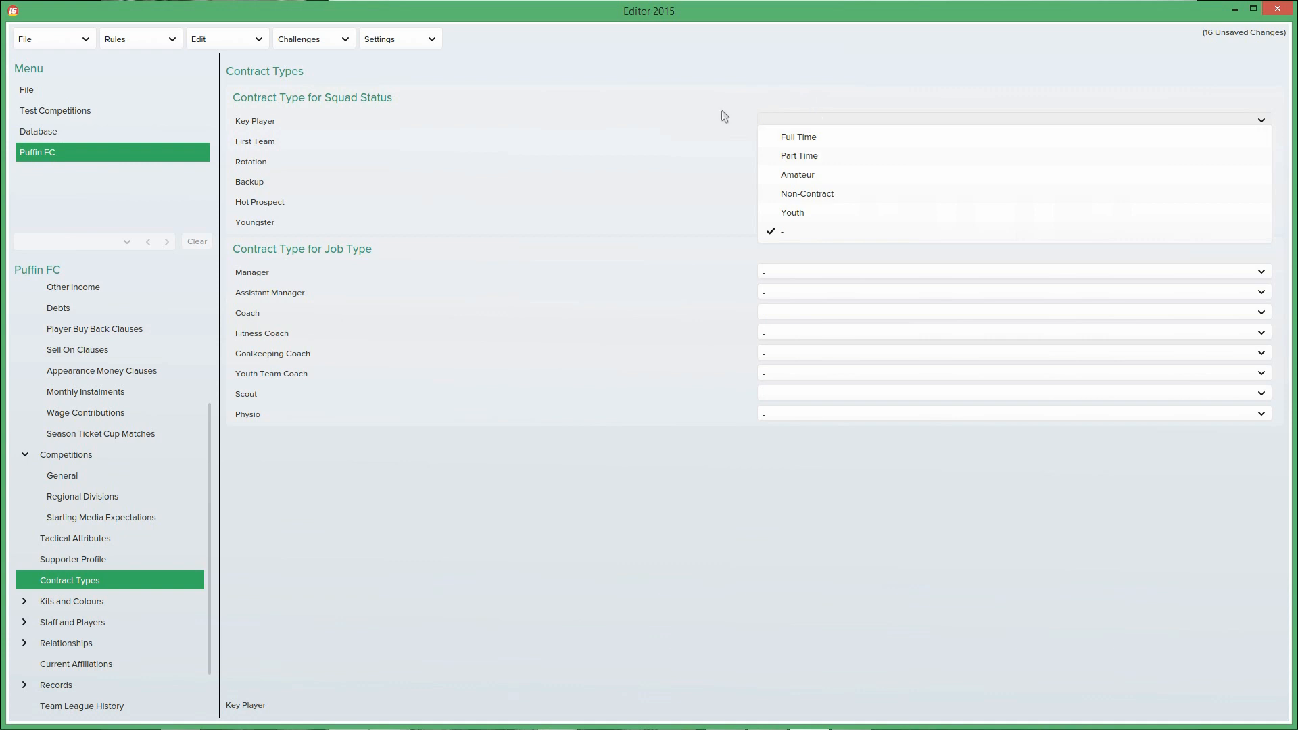
{"action": "left_click", "coordinate": [771, 70]}
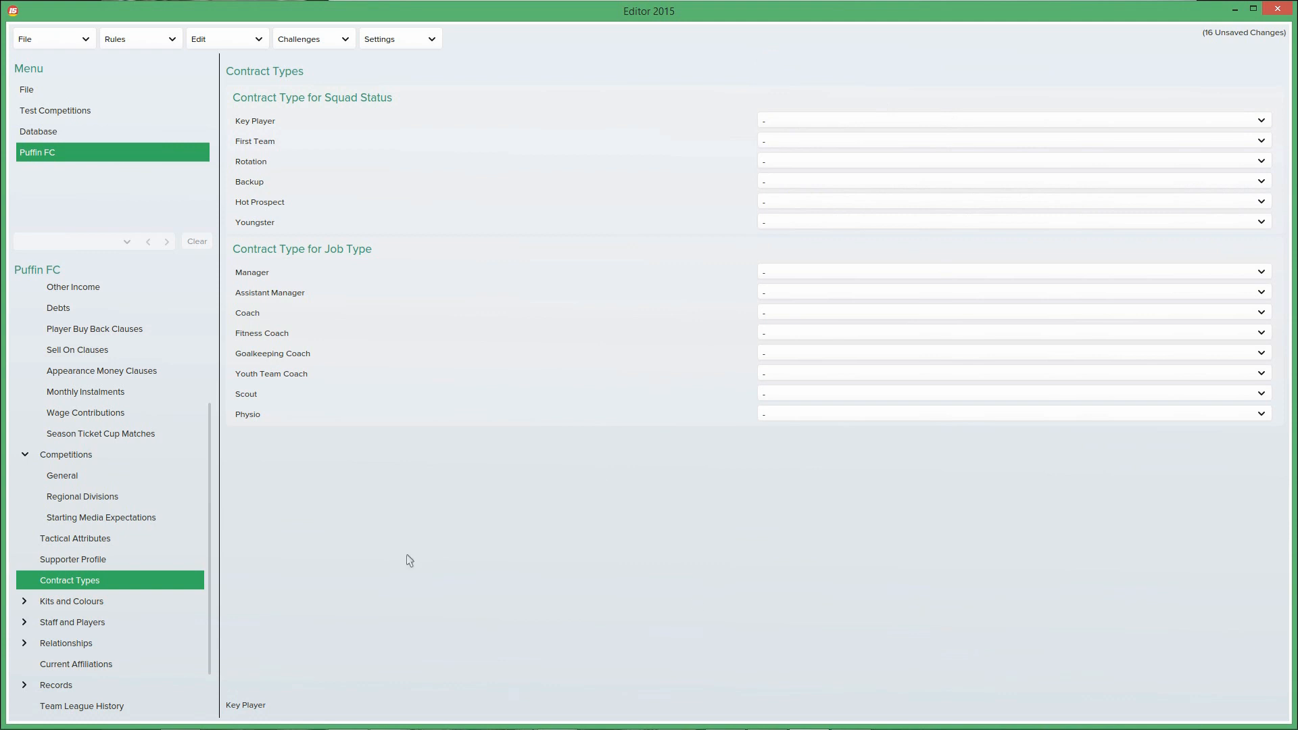
Step: Set the foreground colour of the home kit shirt to gold
{"action": "left_click", "coordinate": [95, 604]}
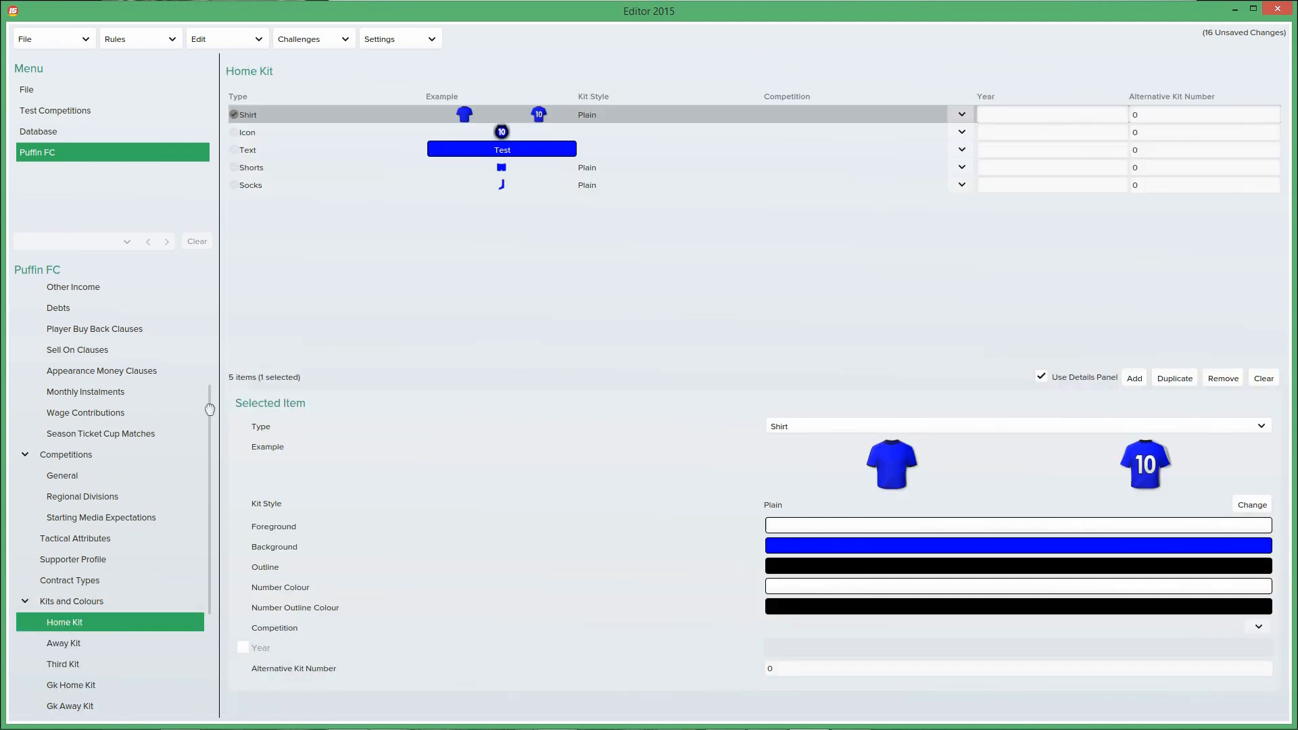
{"action": "left_click_drag", "start_coordinate": [209, 409], "coordinate": [192, 496]}
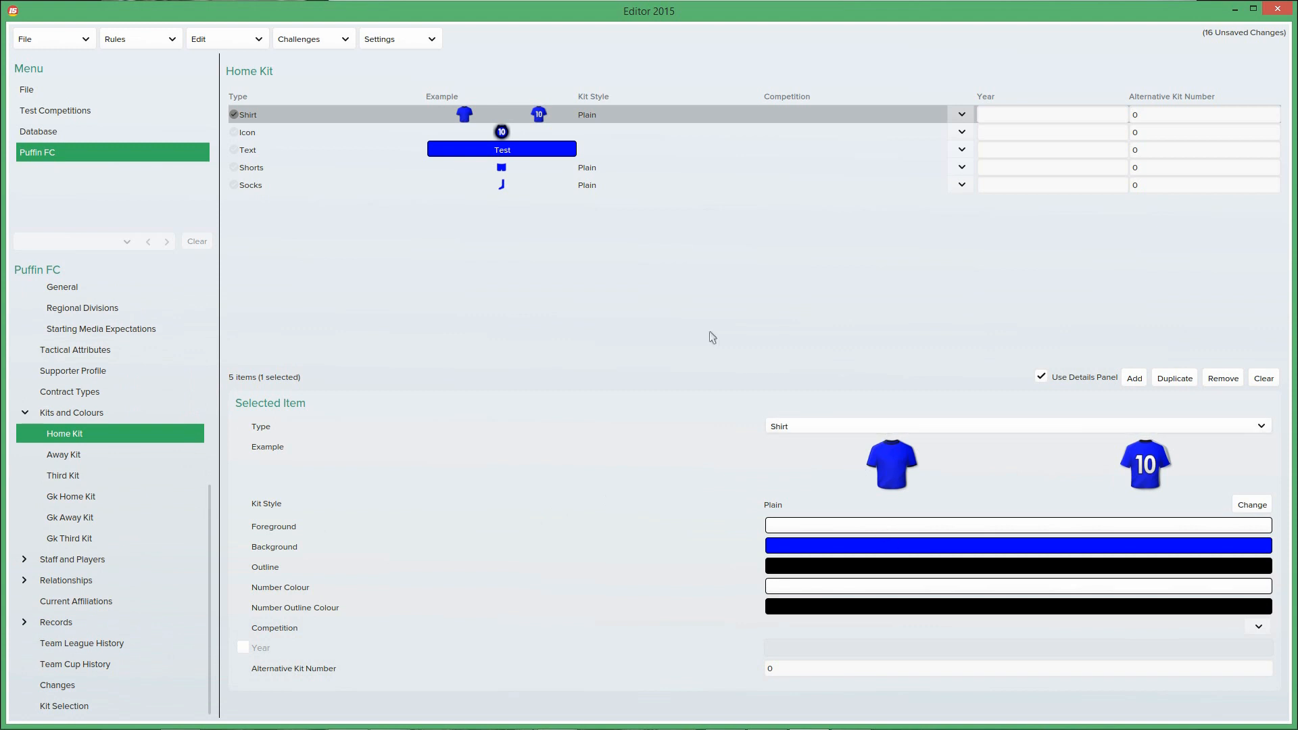
{"action": "left_click_drag", "start_coordinate": [284, 111], "coordinate": [642, 173]}
{"action": "left_click", "coordinate": [927, 526]}
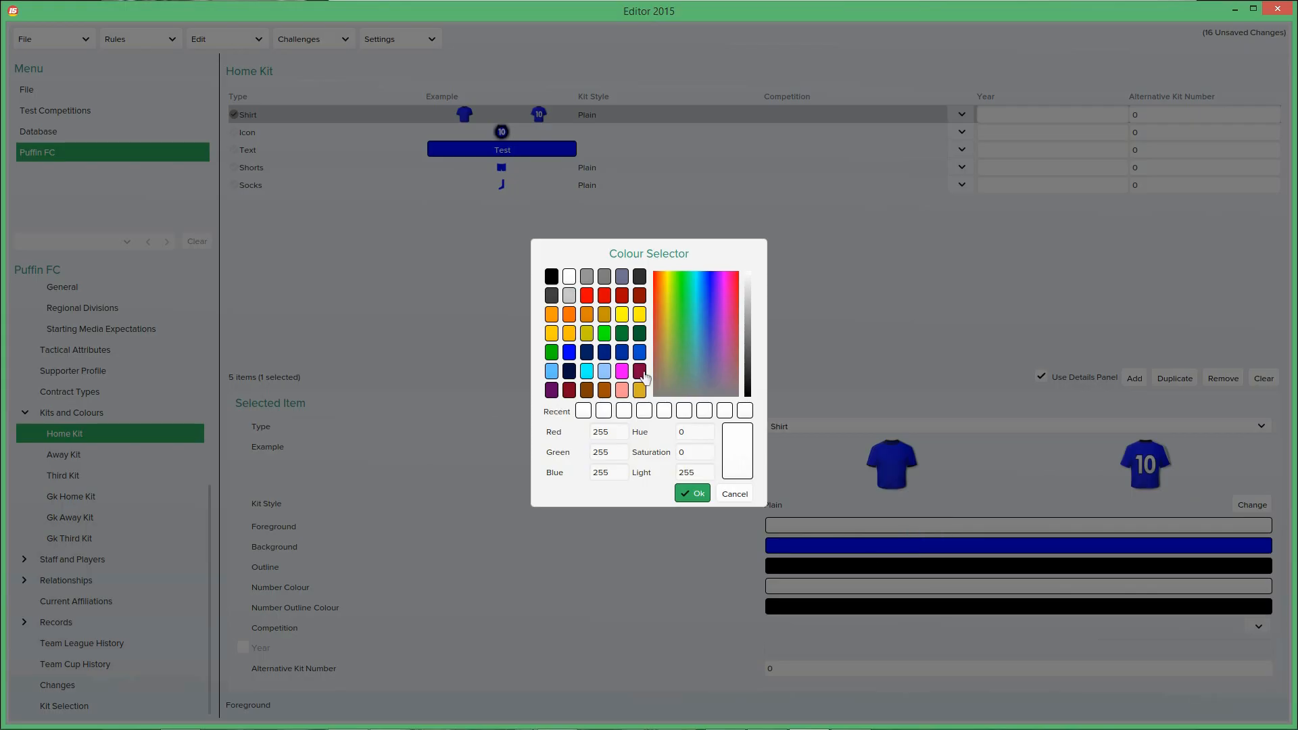
{"action": "left_click", "coordinate": [639, 390]}
{"action": "left_click", "coordinate": [693, 493]}
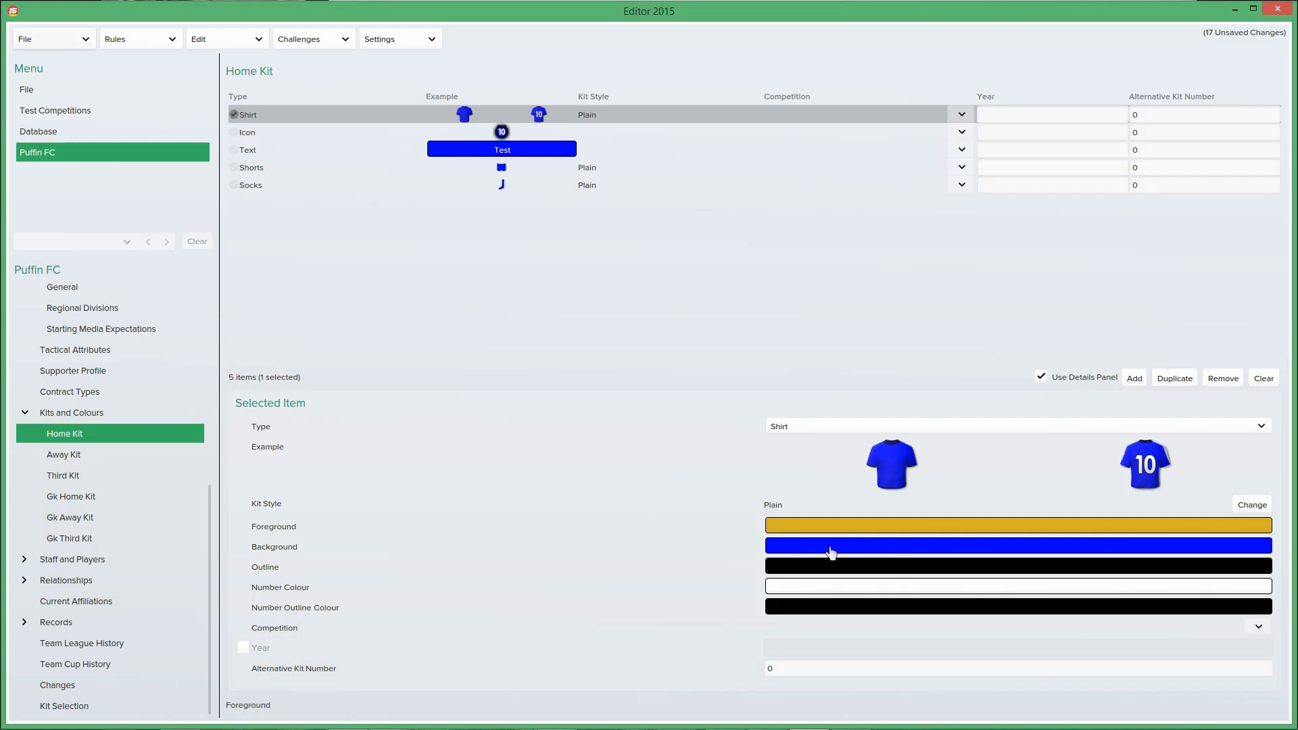
Step: Set the home shirt's background colour to light blue and its outline colour to brown
{"action": "left_click", "coordinate": [831, 552]}
{"action": "left_click", "coordinate": [605, 372]}
{"action": "left_click", "coordinate": [691, 494]}
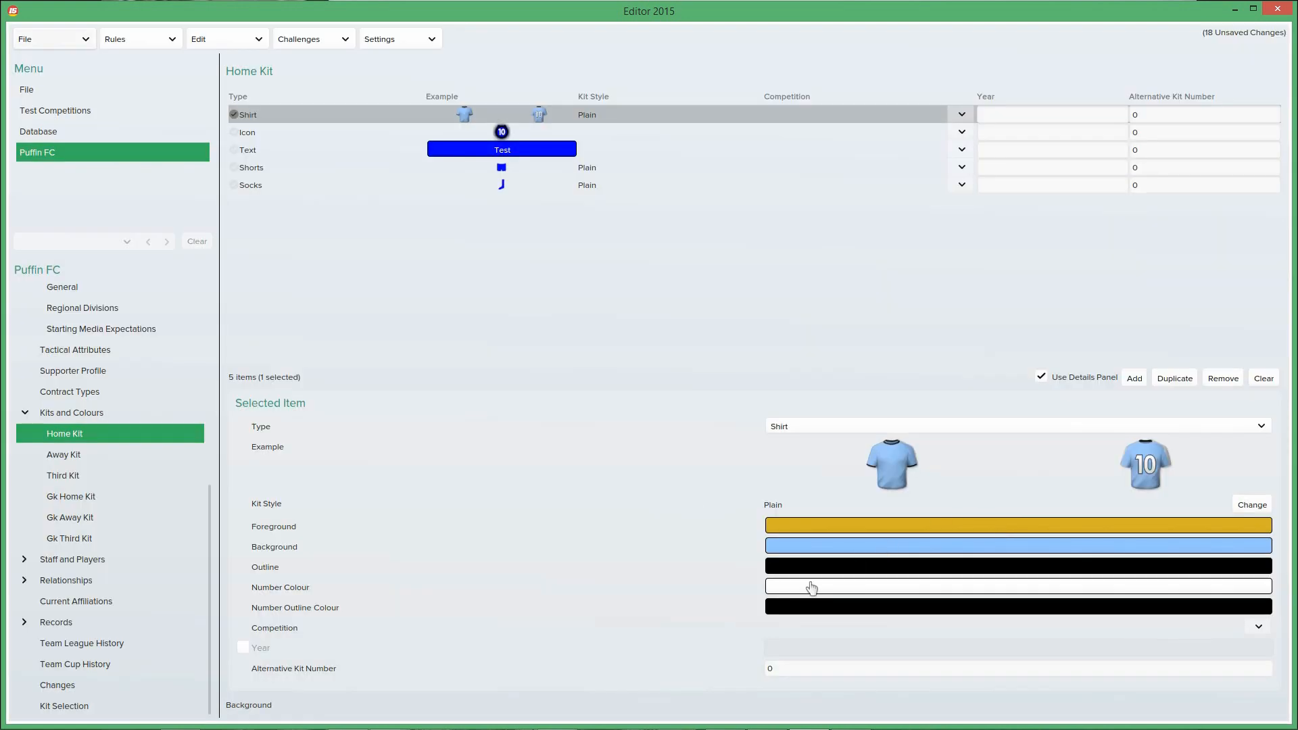
{"action": "left_click", "coordinate": [802, 566]}
{"action": "left_click", "coordinate": [605, 390]}
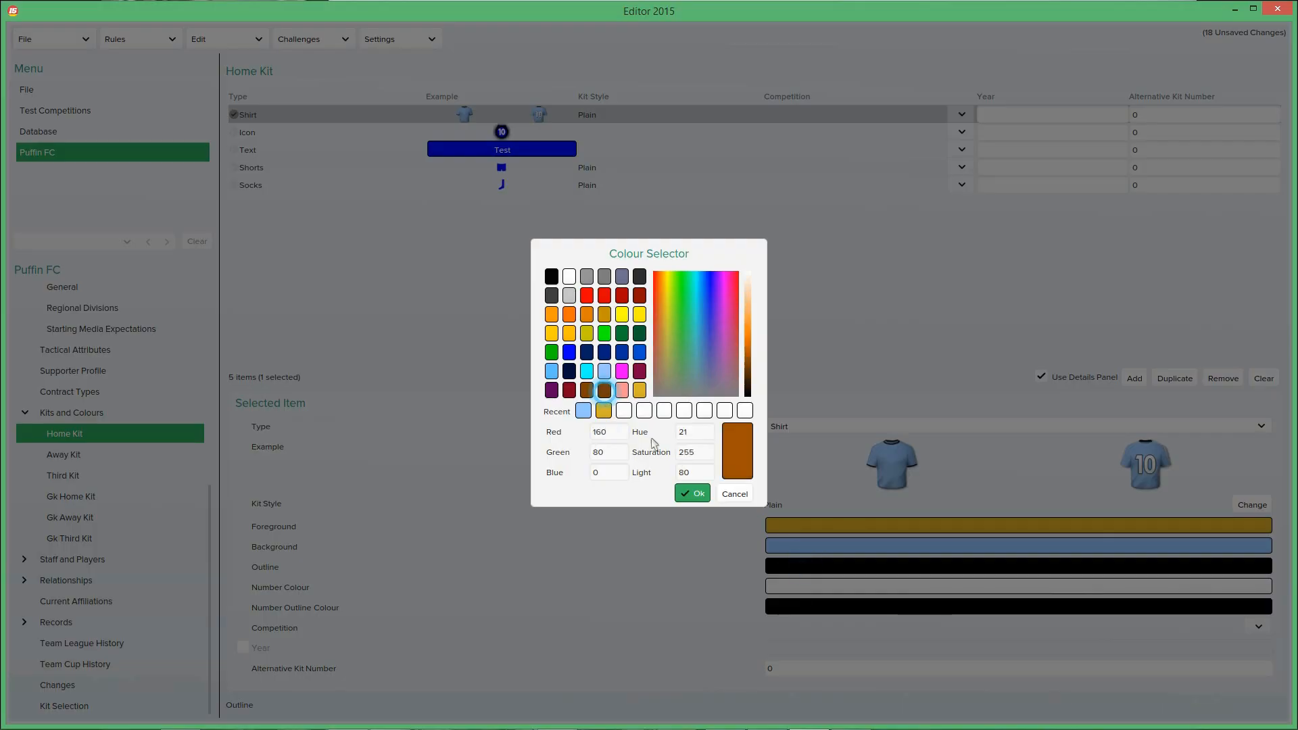
{"action": "left_click", "coordinate": [684, 496]}
Step: Set the home shirt's kit style to Seven Stripes With Outline
{"action": "left_click", "coordinate": [834, 414]}
{"action": "left_click", "coordinate": [840, 429]}
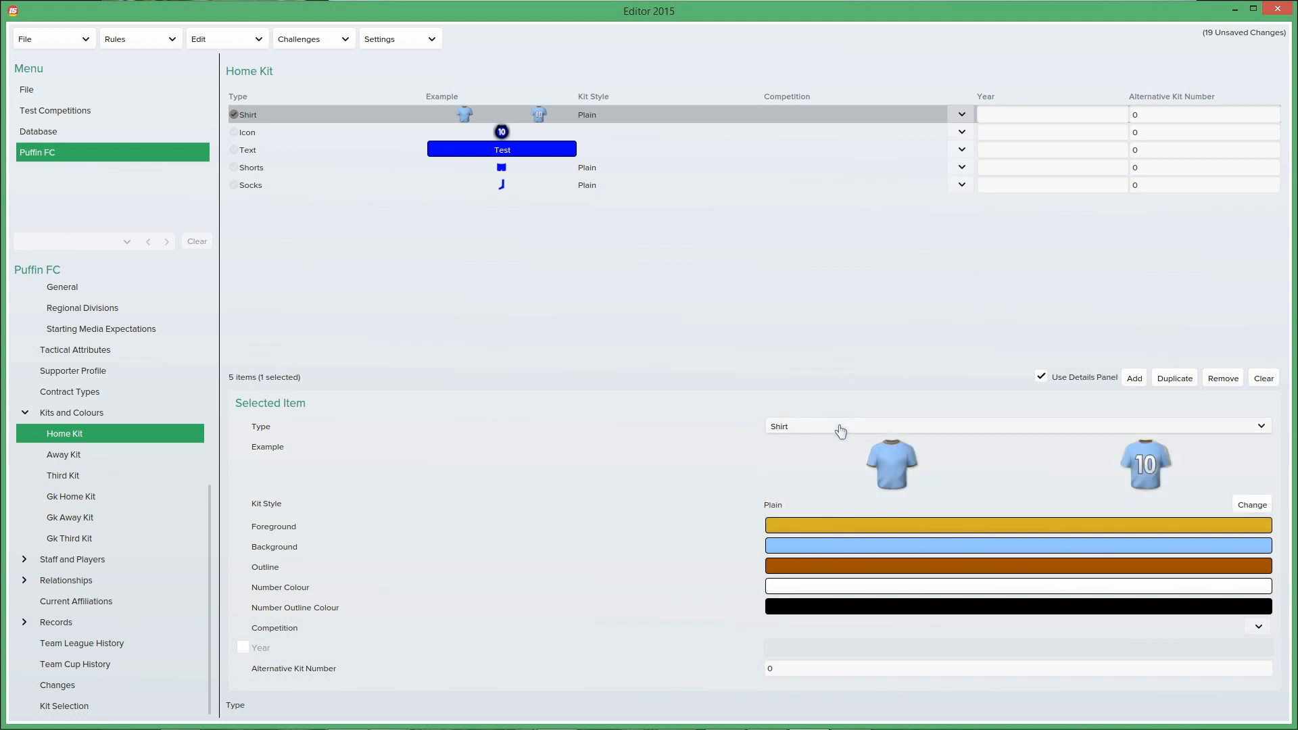
{"action": "left_click", "coordinate": [1251, 505]}
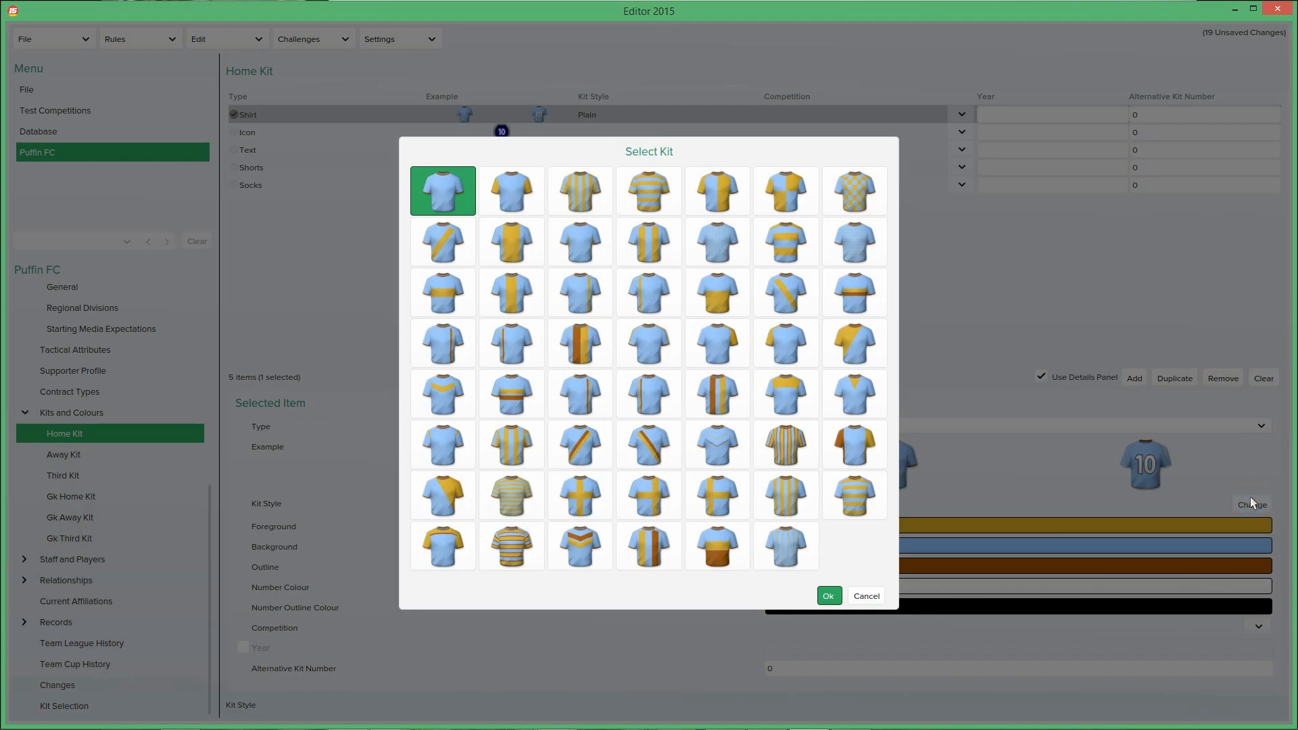
{"action": "left_click", "coordinate": [775, 436]}
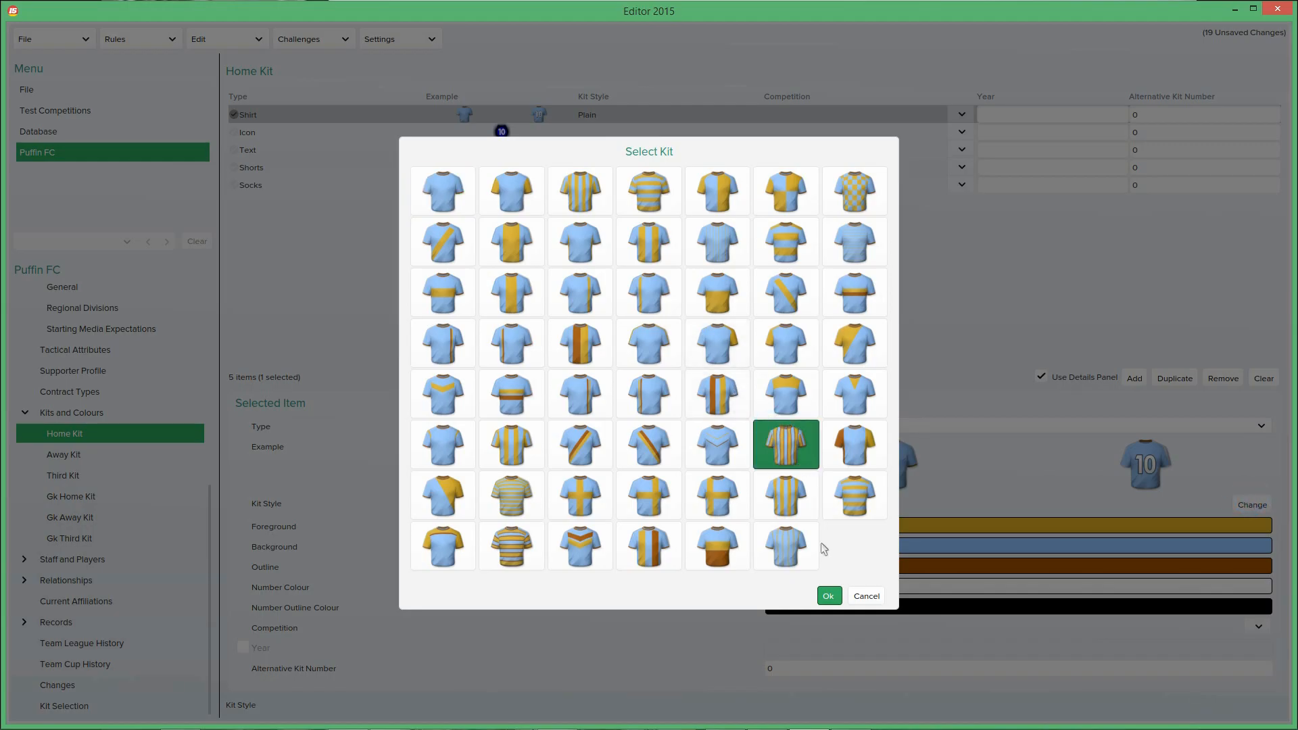
{"action": "left_click", "coordinate": [829, 595]}
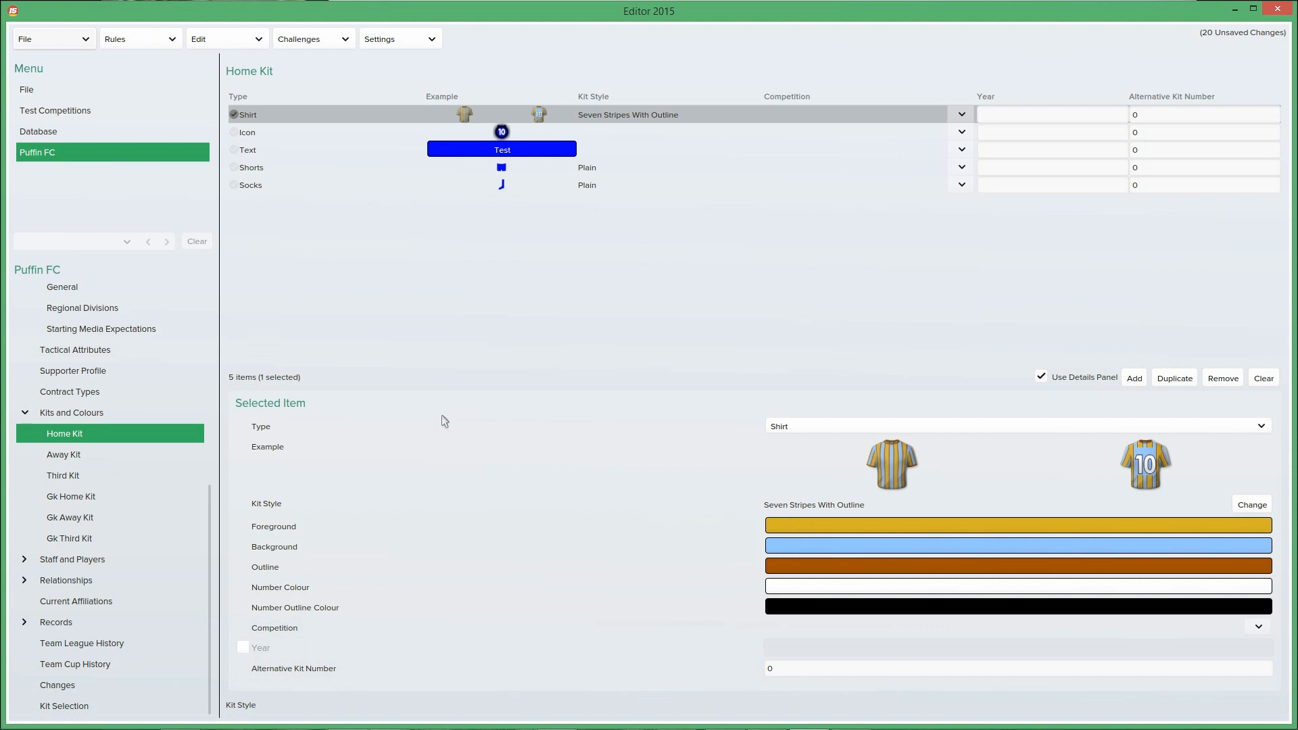
Step: Review the away and third kits, the board, the coaching staff with its manager options, and the scouts and physios
{"action": "left_click", "coordinate": [155, 457]}
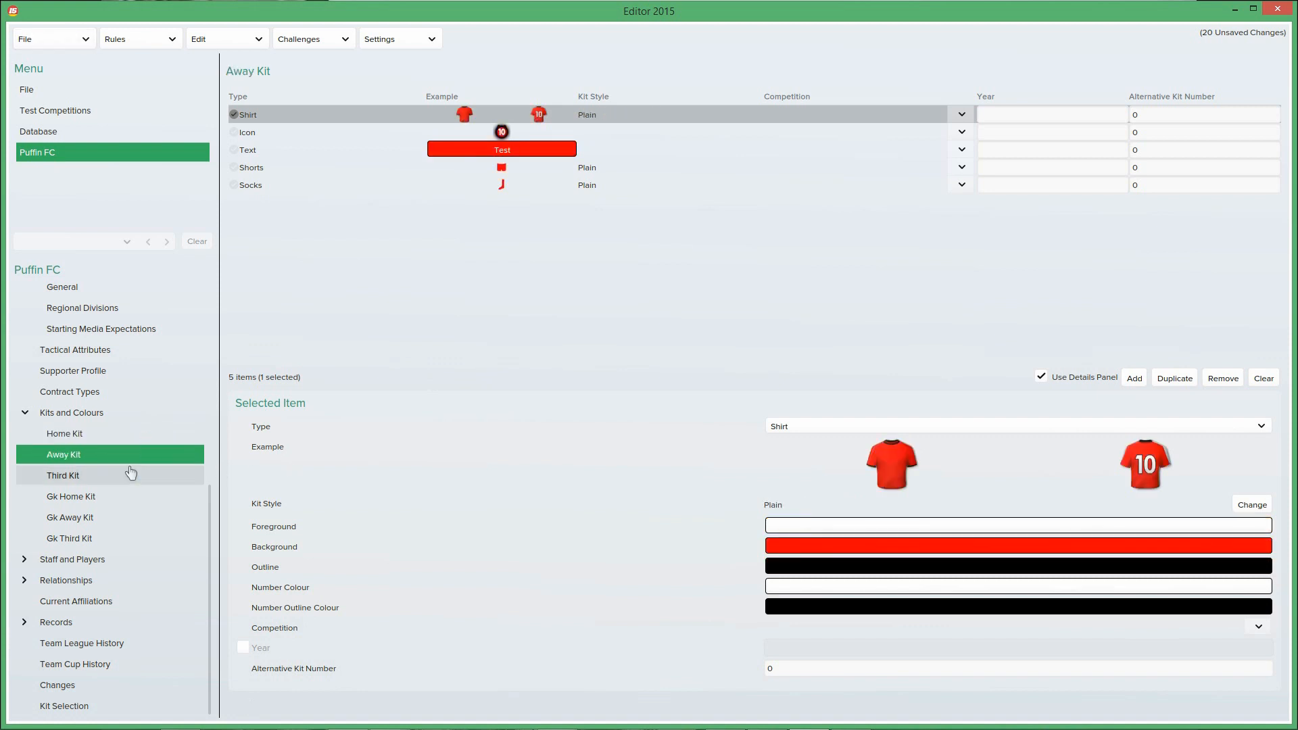
{"action": "left_click", "coordinate": [130, 474]}
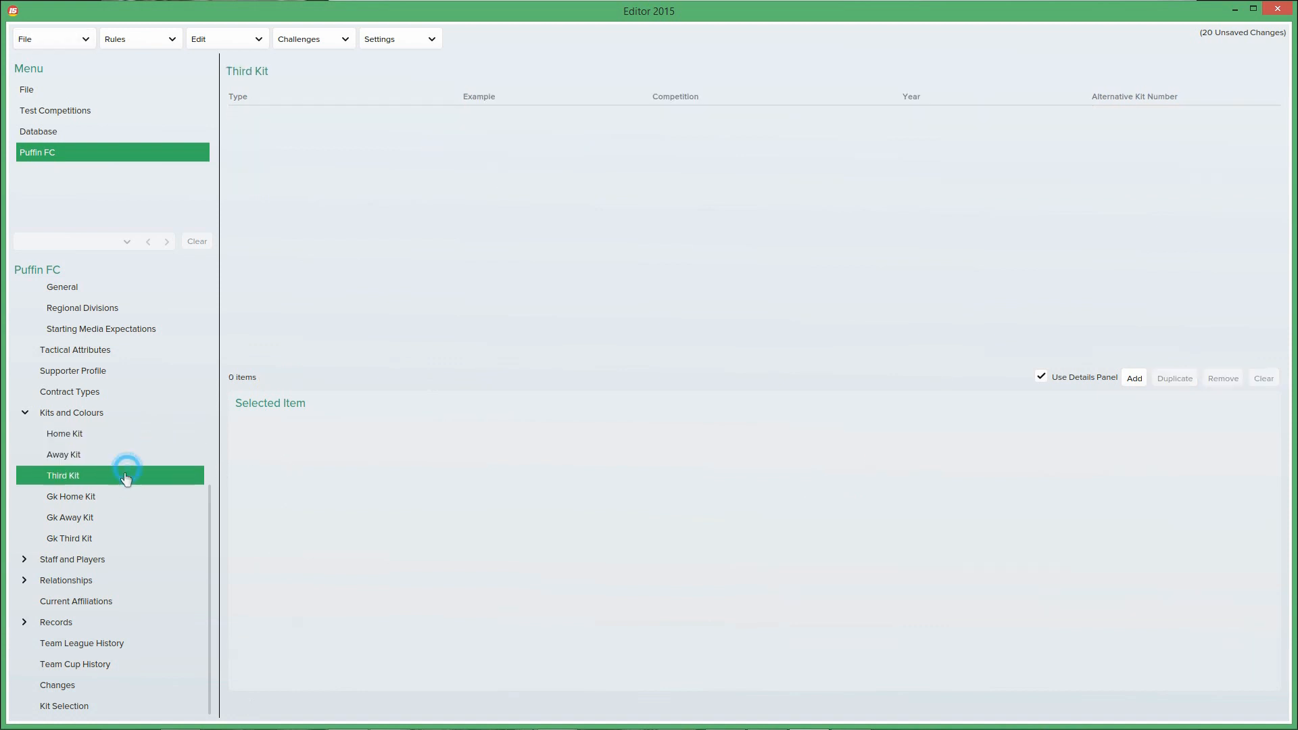
{"action": "left_click", "coordinate": [140, 567]}
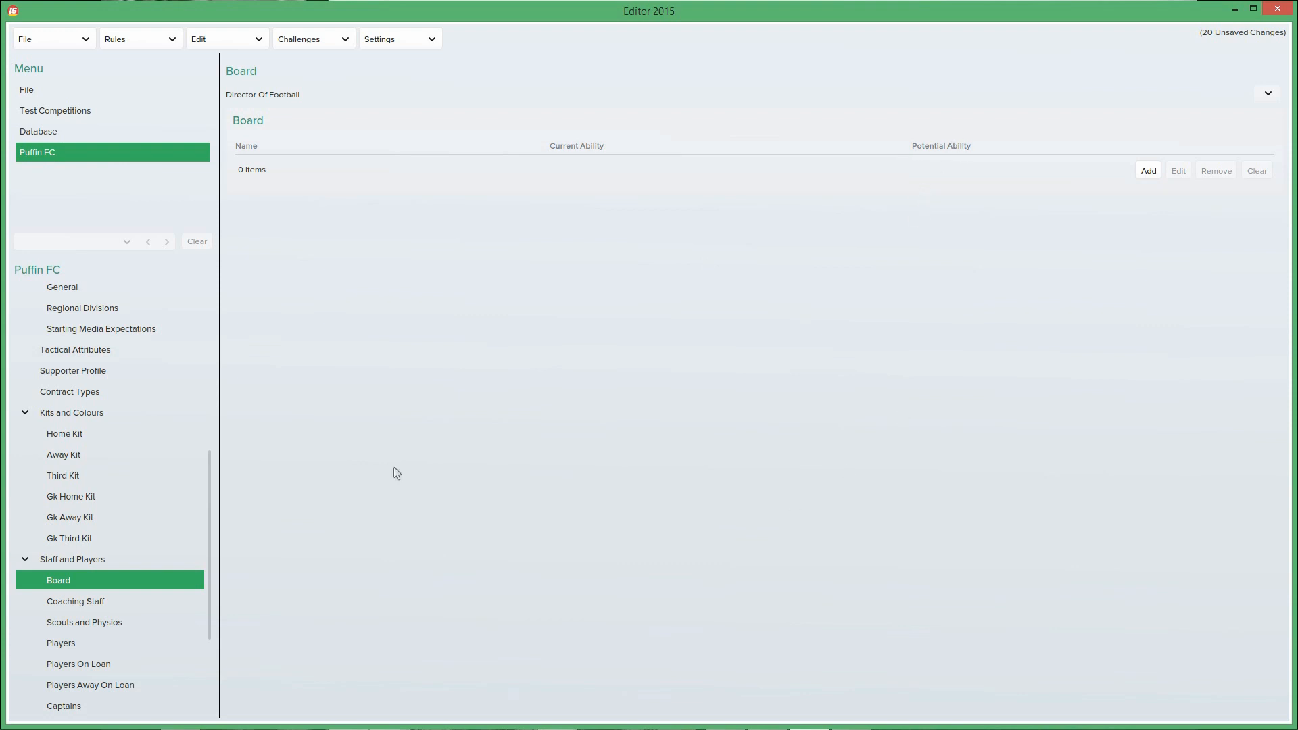
{"action": "scroll", "coordinate": [209, 490], "scroll_direction": "down", "scroll_amount": 3}
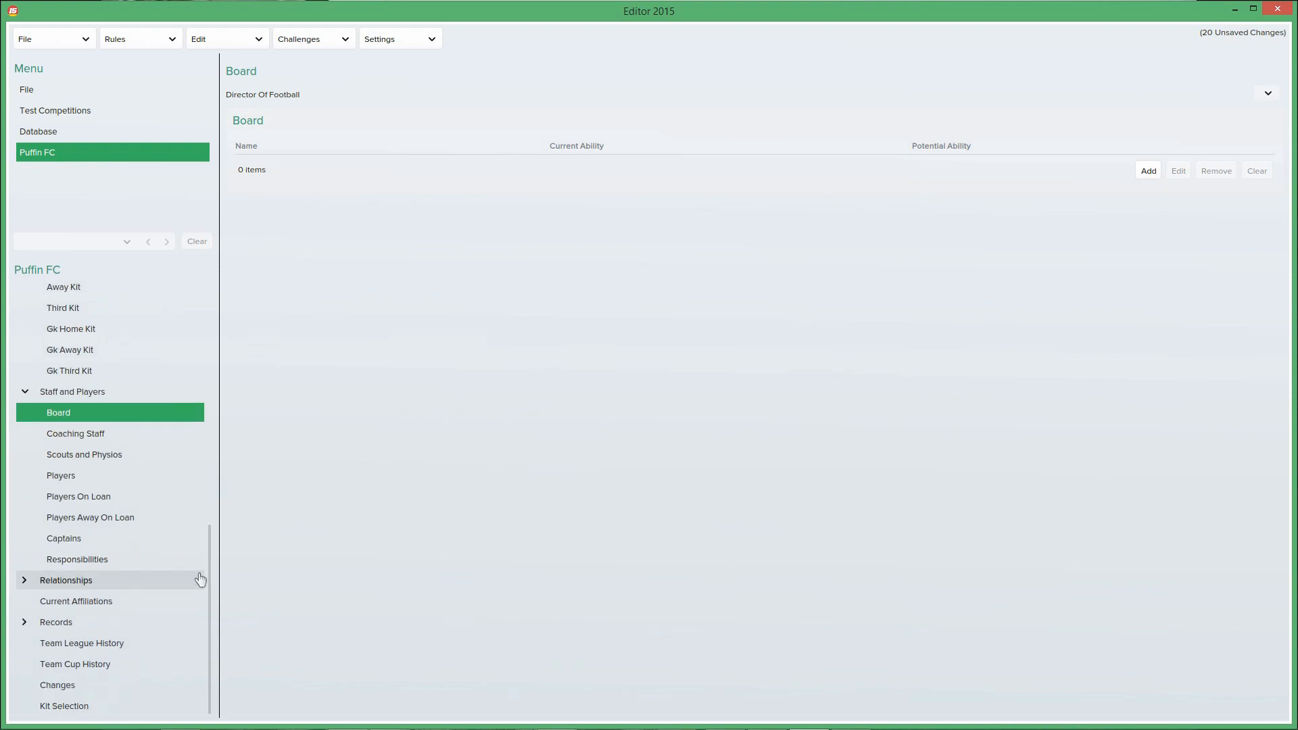
{"action": "left_click", "coordinate": [1269, 94]}
{"action": "left_click", "coordinate": [1269, 98]}
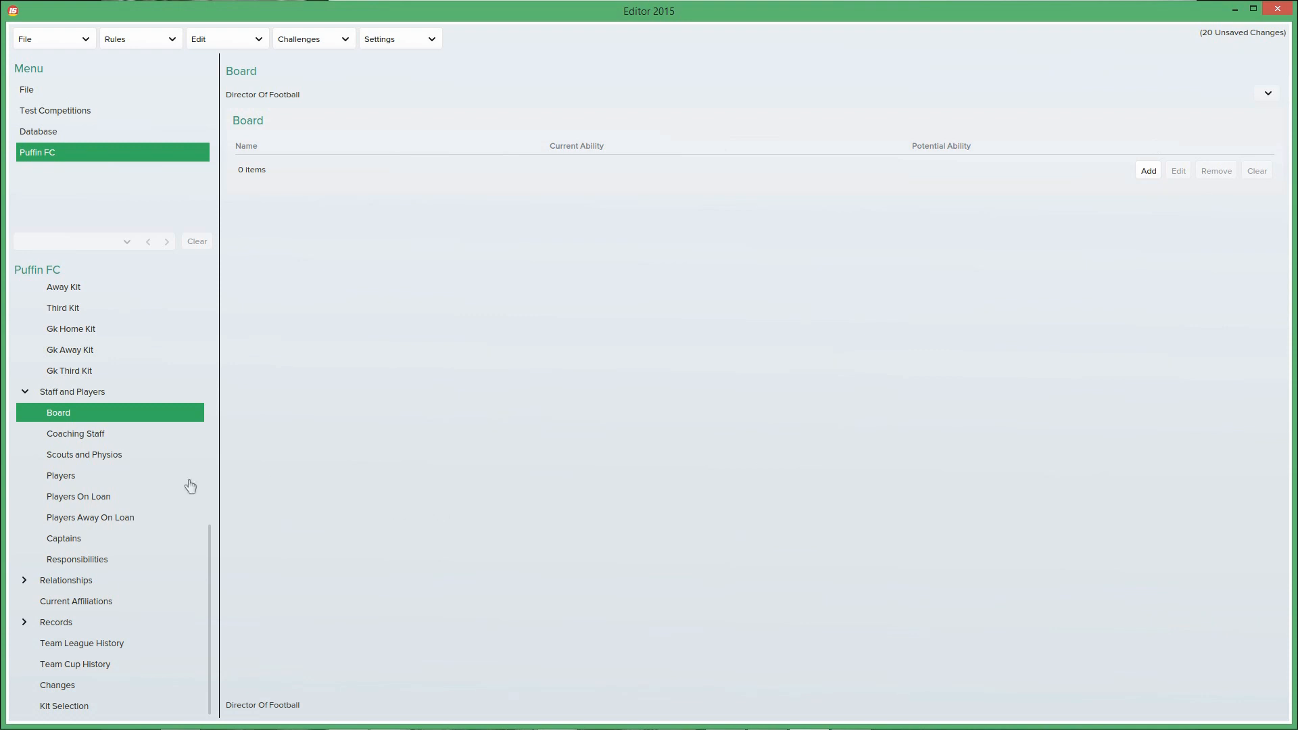
{"action": "left_click", "coordinate": [107, 436]}
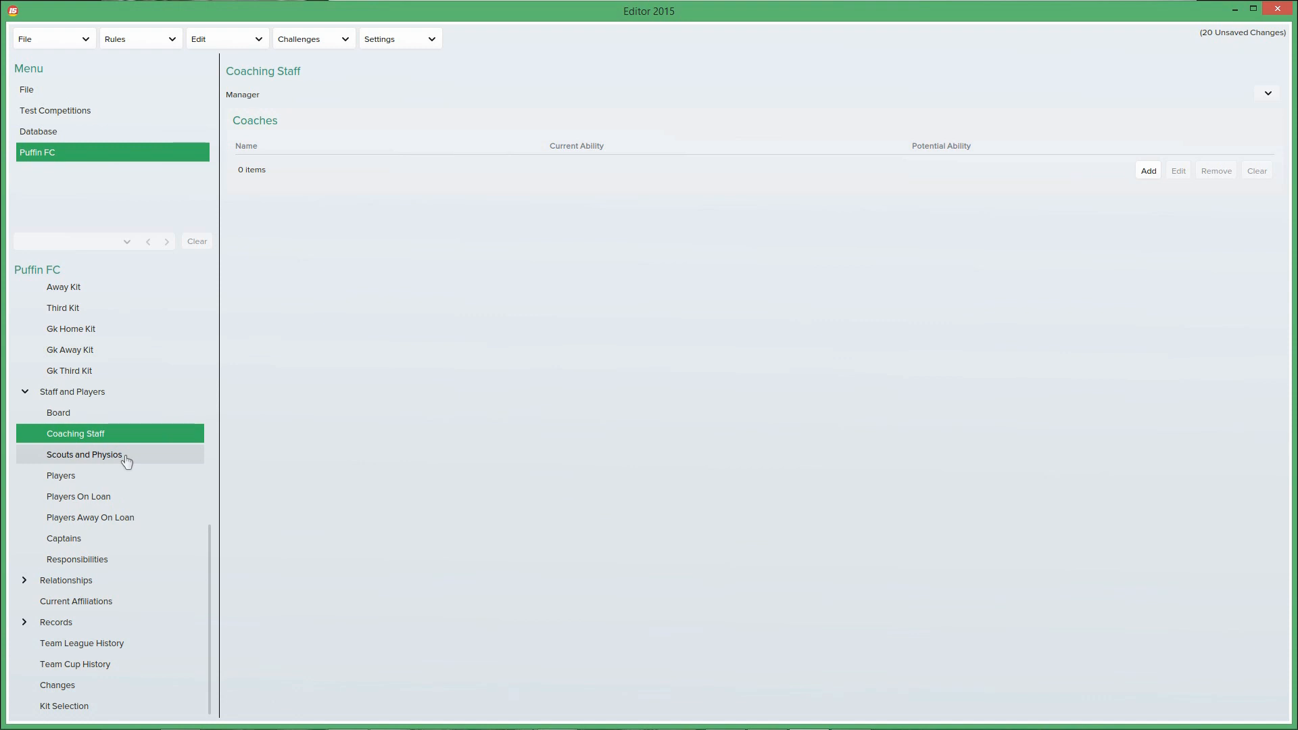
{"action": "left_click", "coordinate": [1268, 93]}
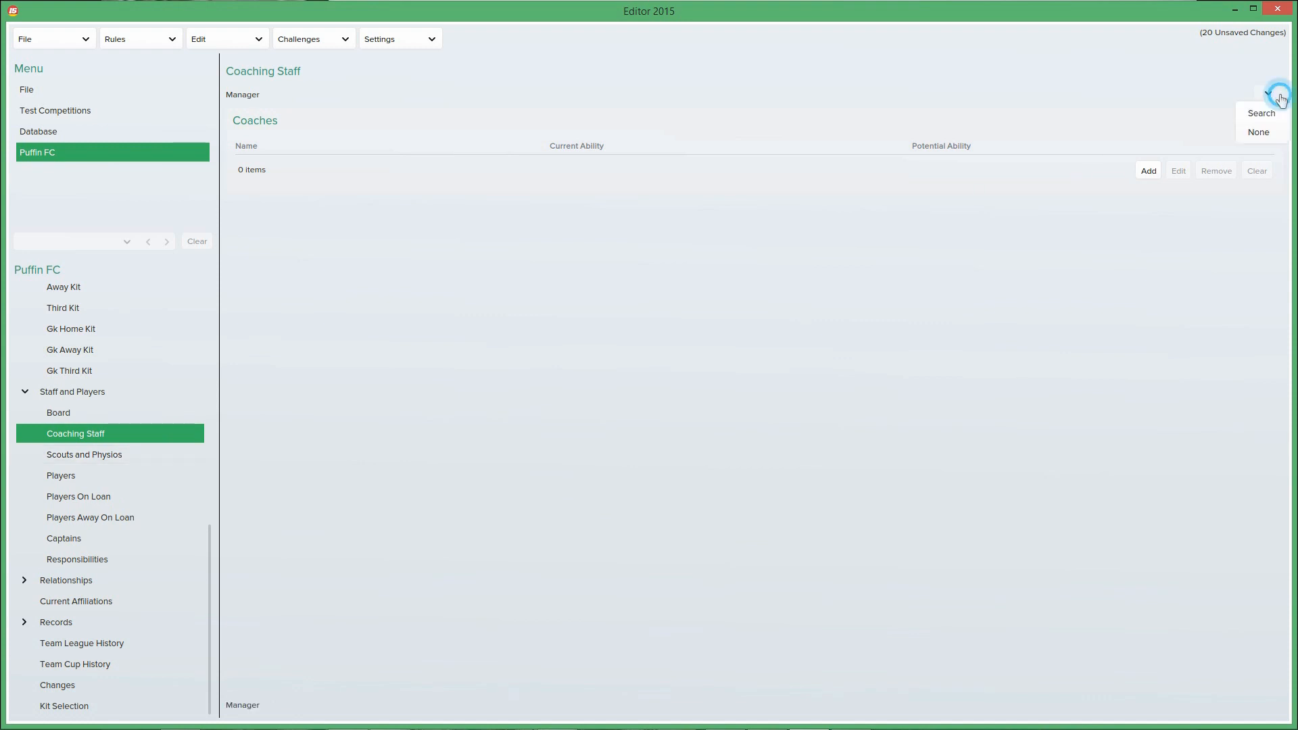
{"action": "left_click", "coordinate": [876, 384]}
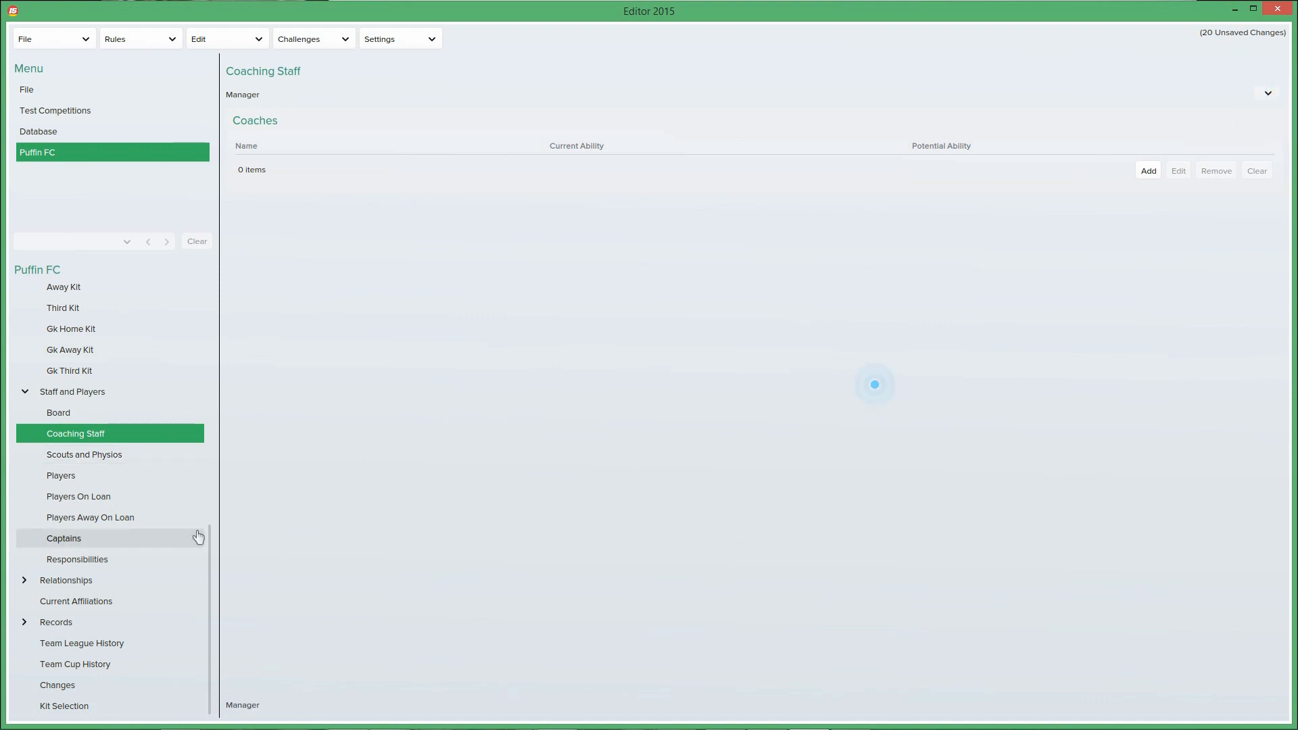
{"action": "left_click", "coordinate": [149, 455]}
Step: Search for lionel messi and add the 27-year-old from Rosario to the club's players
{"action": "left_click", "coordinate": [126, 481]}
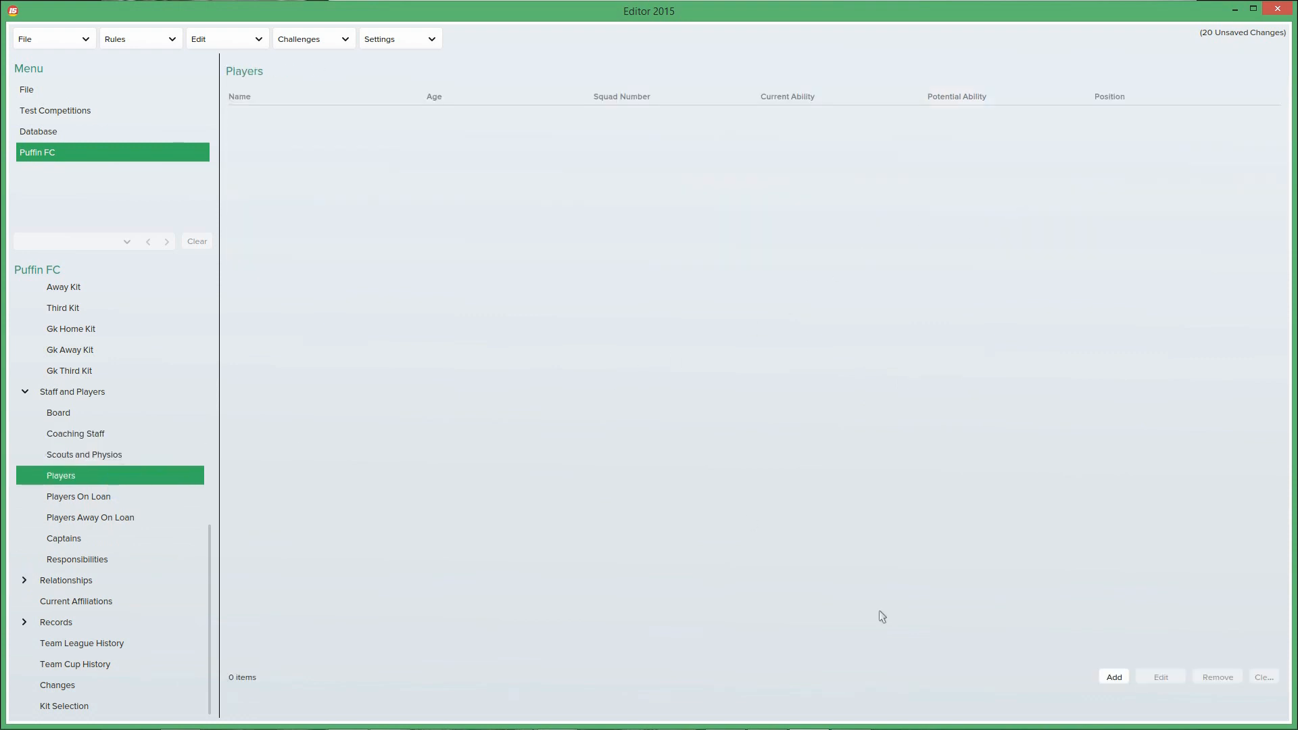
{"action": "left_click", "coordinate": [1114, 678]}
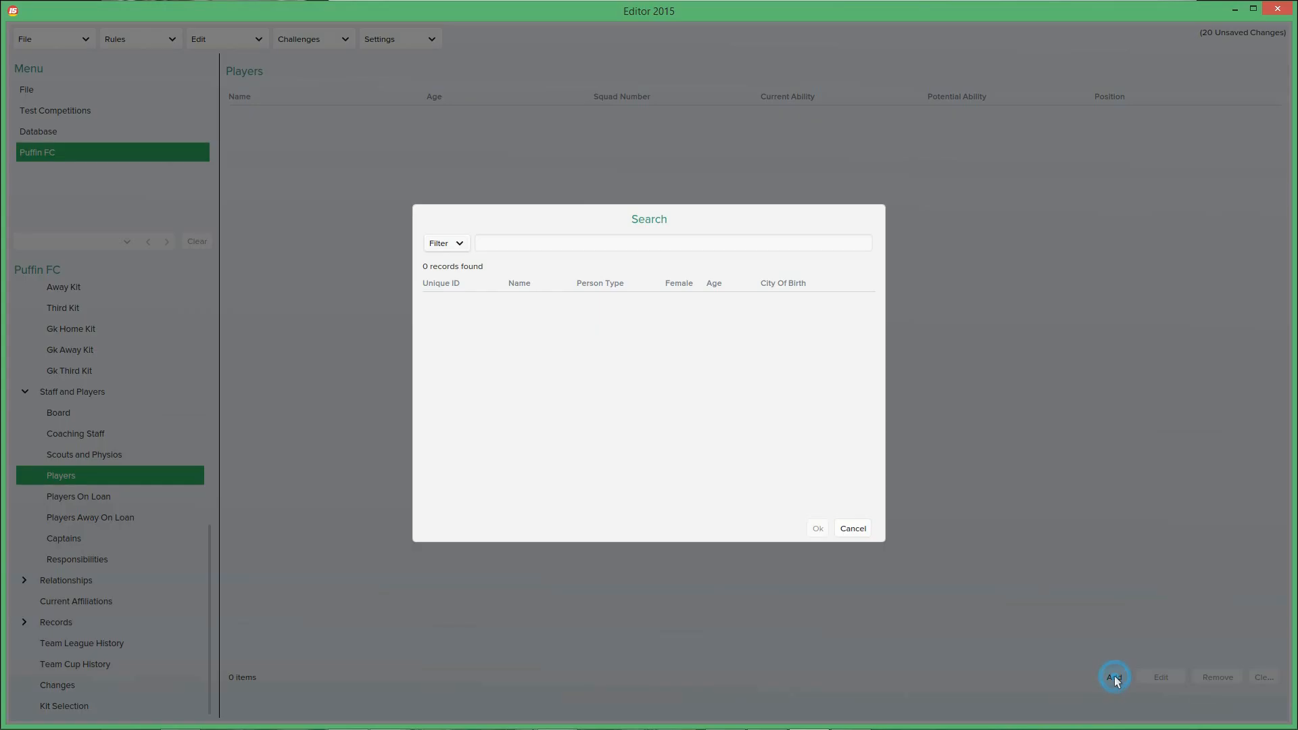
{"action": "left_click", "coordinate": [544, 247]}
{"action": "key", "text": "Return"}
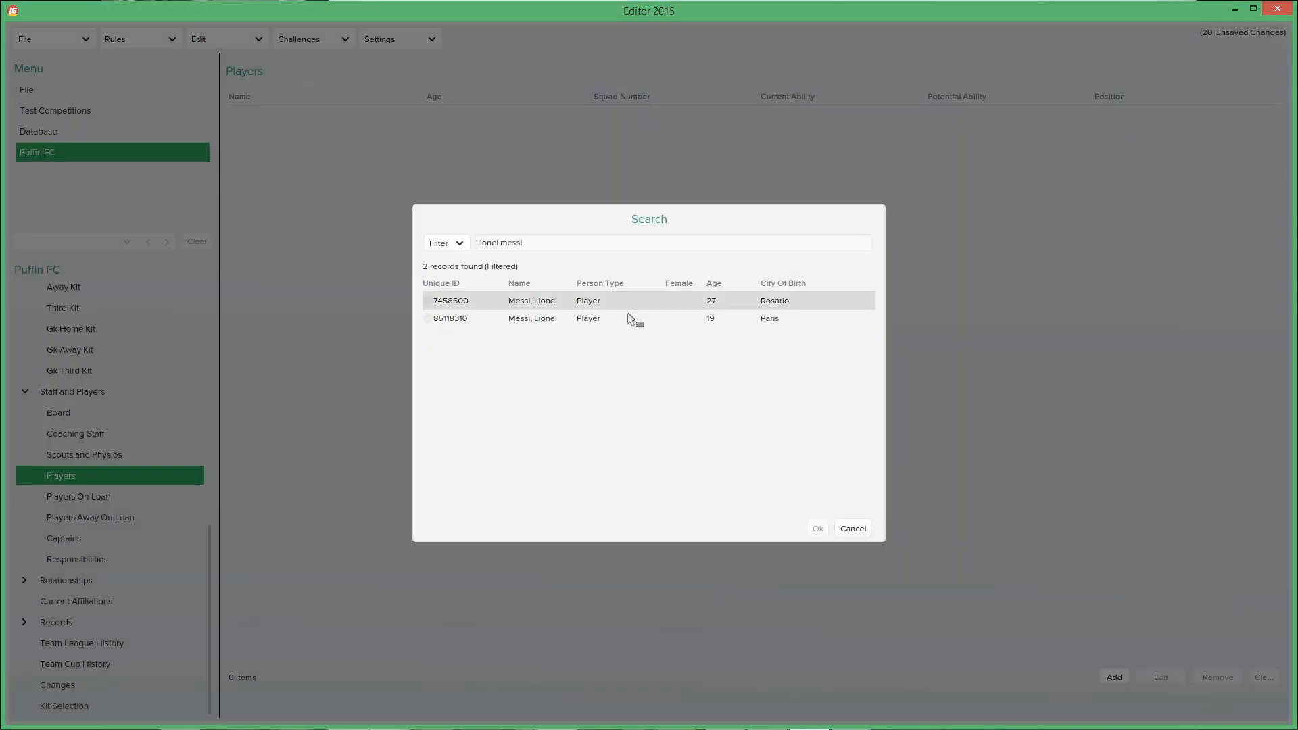
{"action": "left_click", "coordinate": [623, 303]}
{"action": "left_click", "coordinate": [818, 526]}
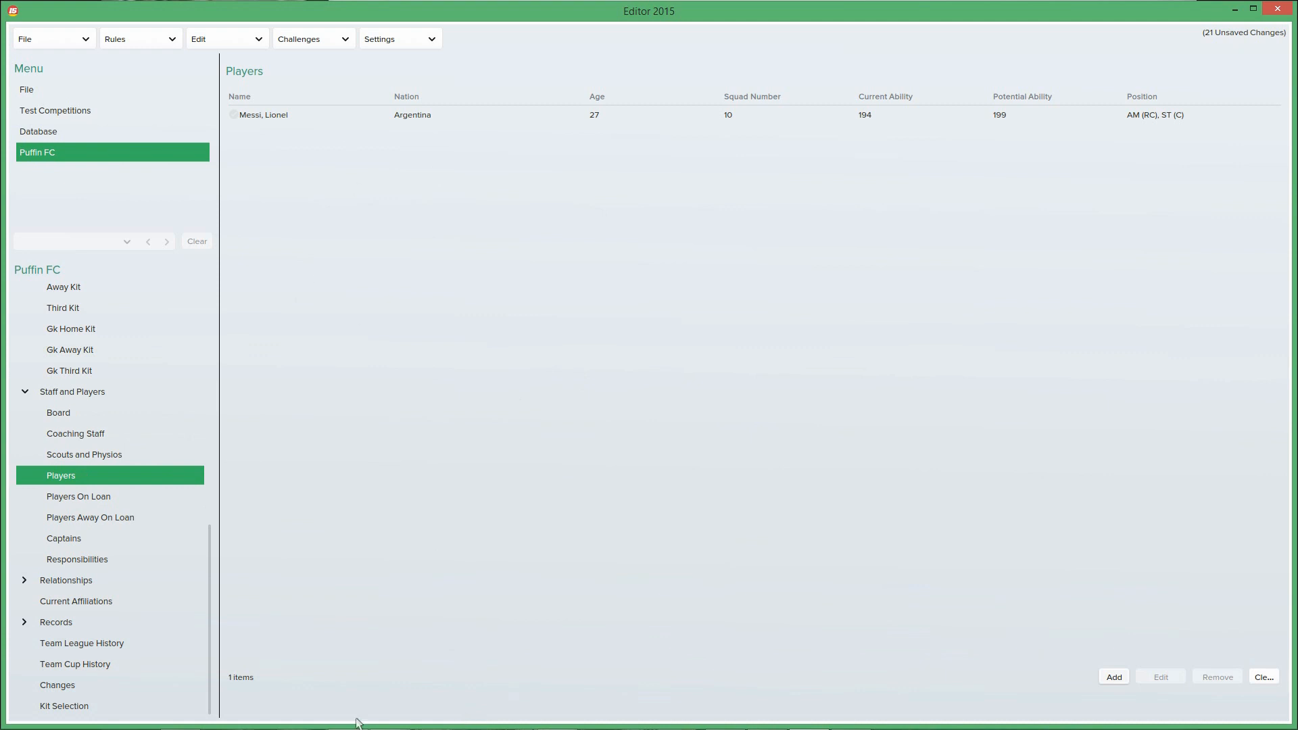
Step: Check the players on loan and make Lionel Messi the club captain
{"action": "left_click", "coordinate": [119, 506]}
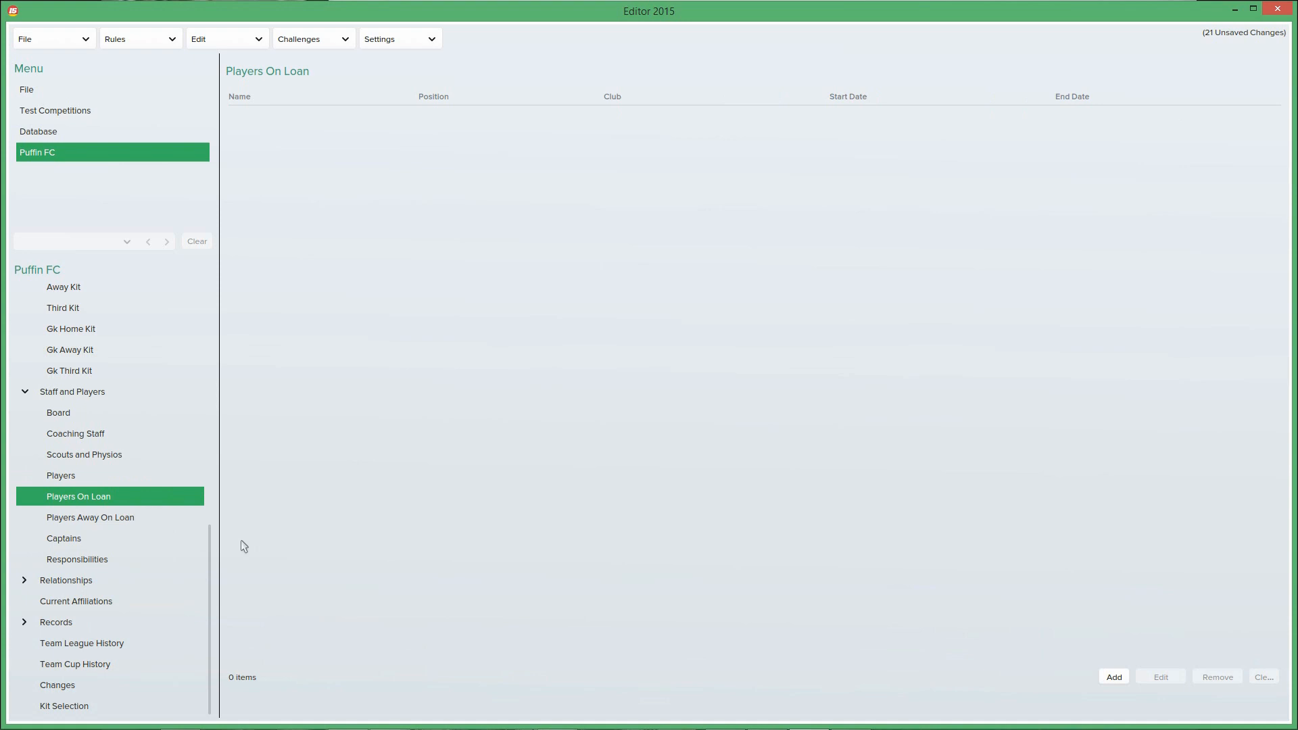
{"action": "left_click", "coordinate": [125, 539]}
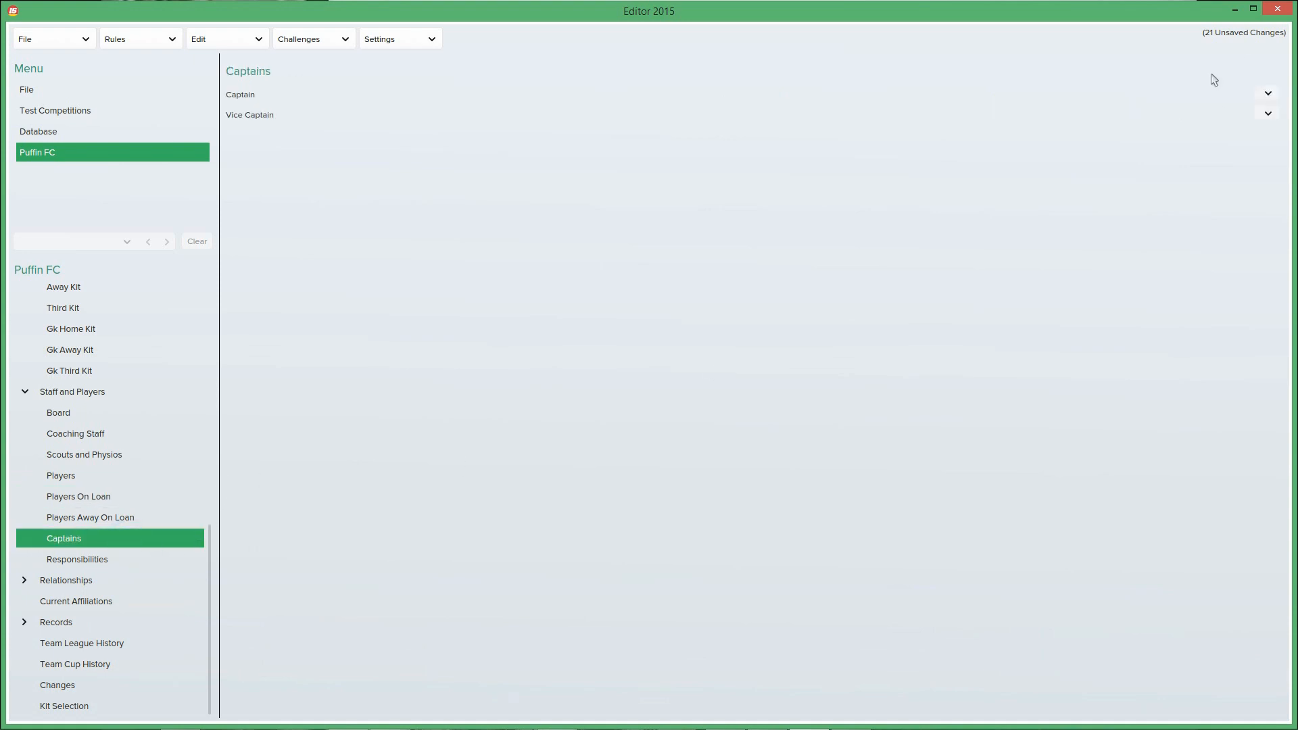
{"action": "left_click", "coordinate": [1268, 93]}
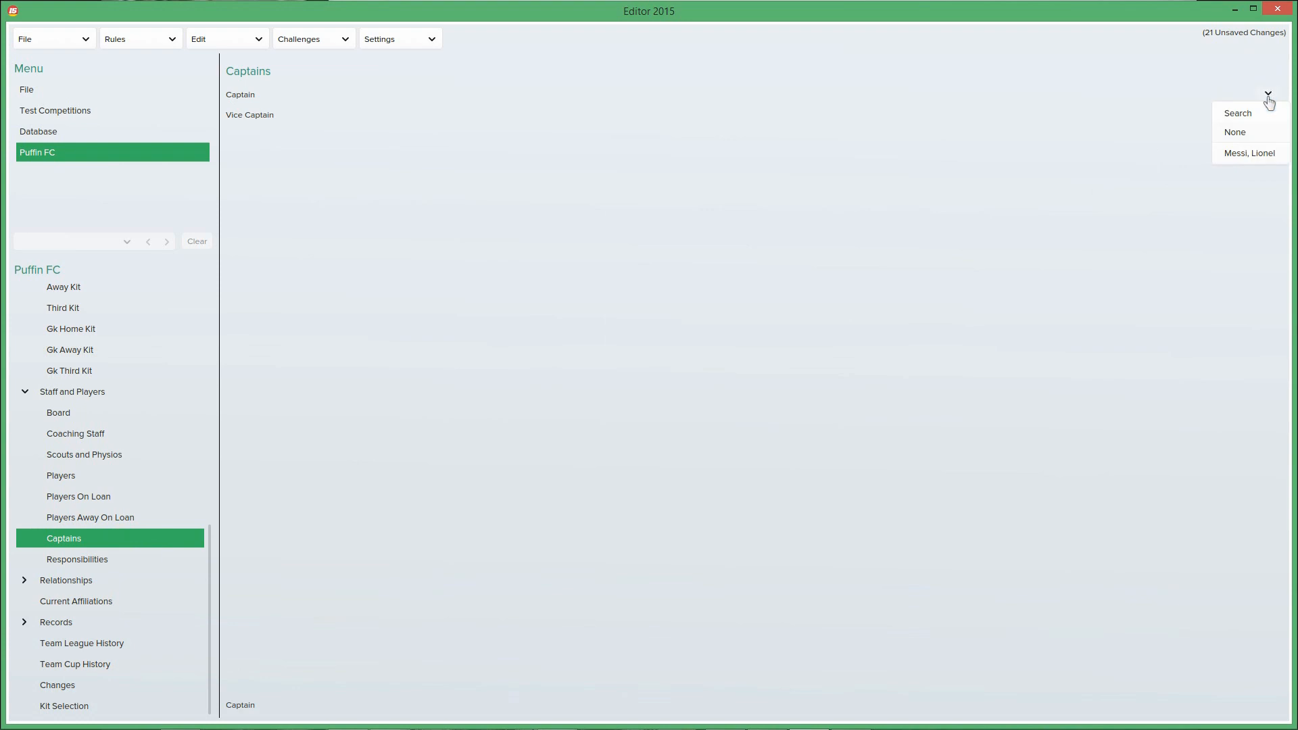
{"action": "left_click", "coordinate": [1262, 156]}
Step: Add a blank rival club entry under the club's relationships and check the available rivalry reasons
{"action": "left_click", "coordinate": [171, 565]}
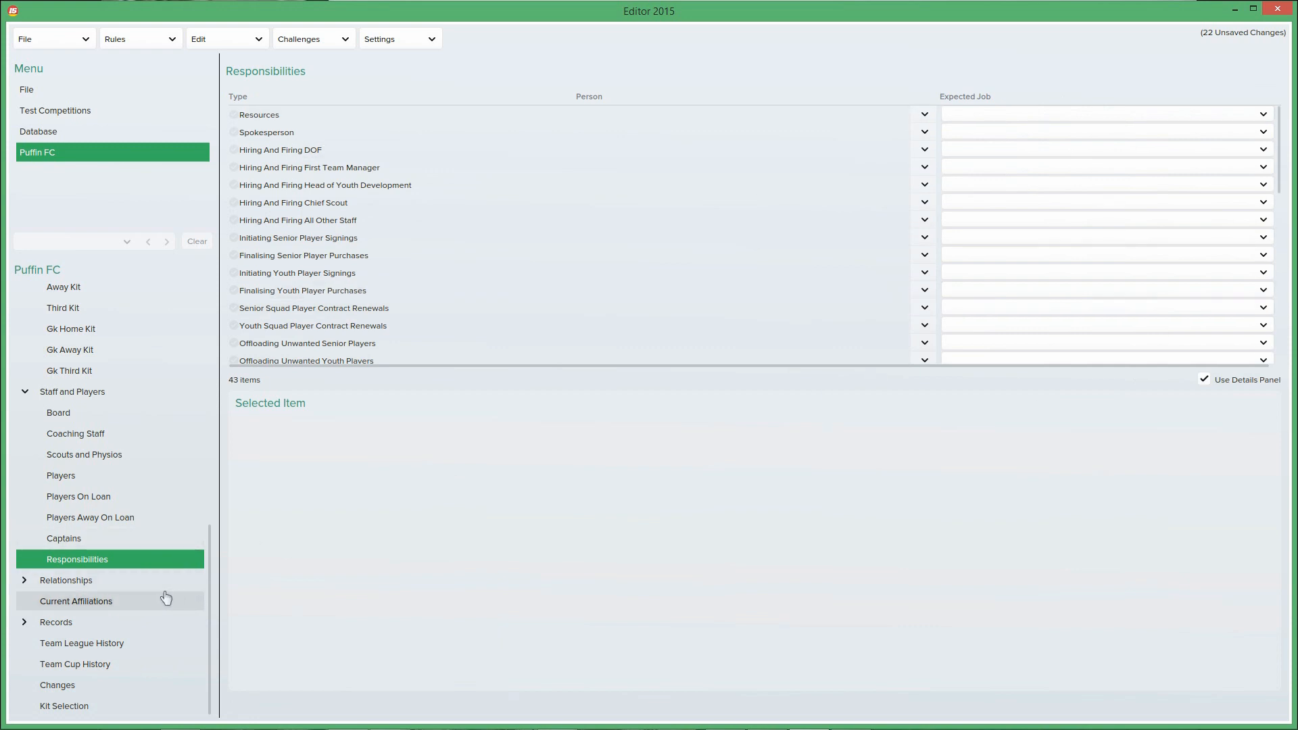
{"action": "left_click", "coordinate": [145, 580]}
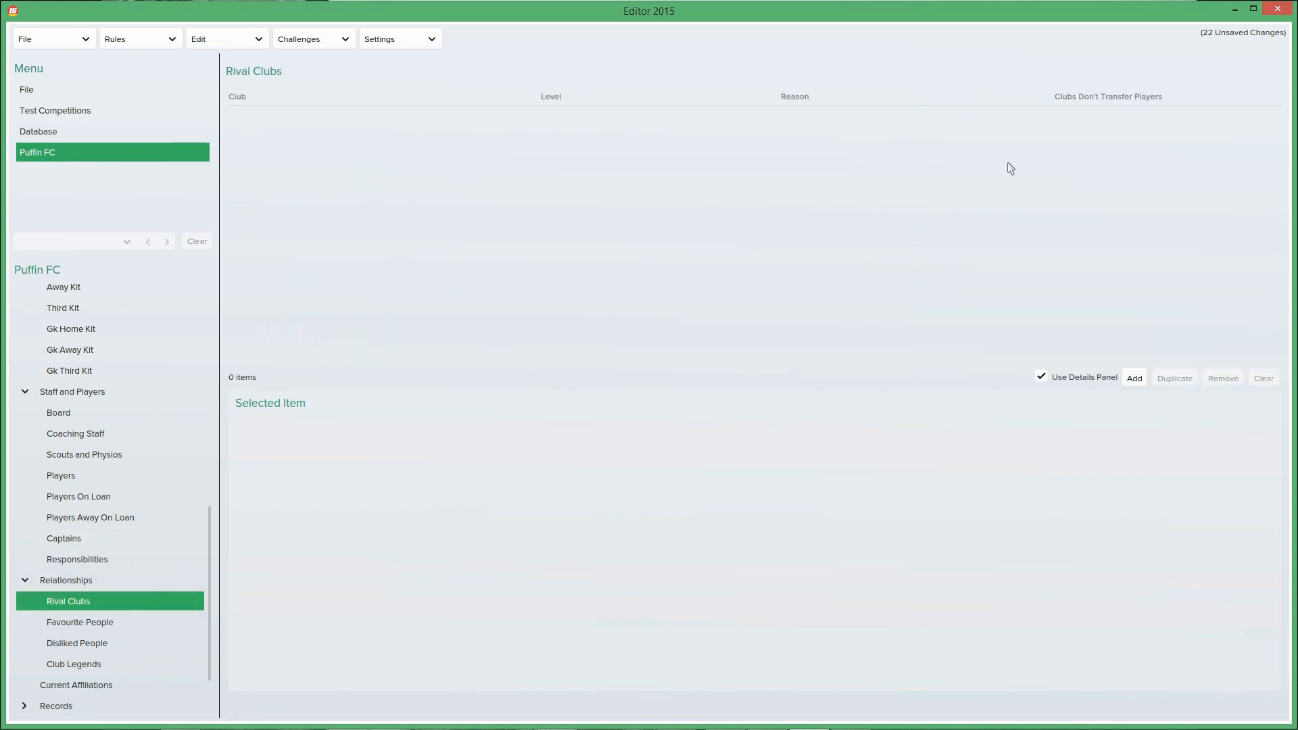
{"action": "left_click", "coordinate": [1135, 379]}
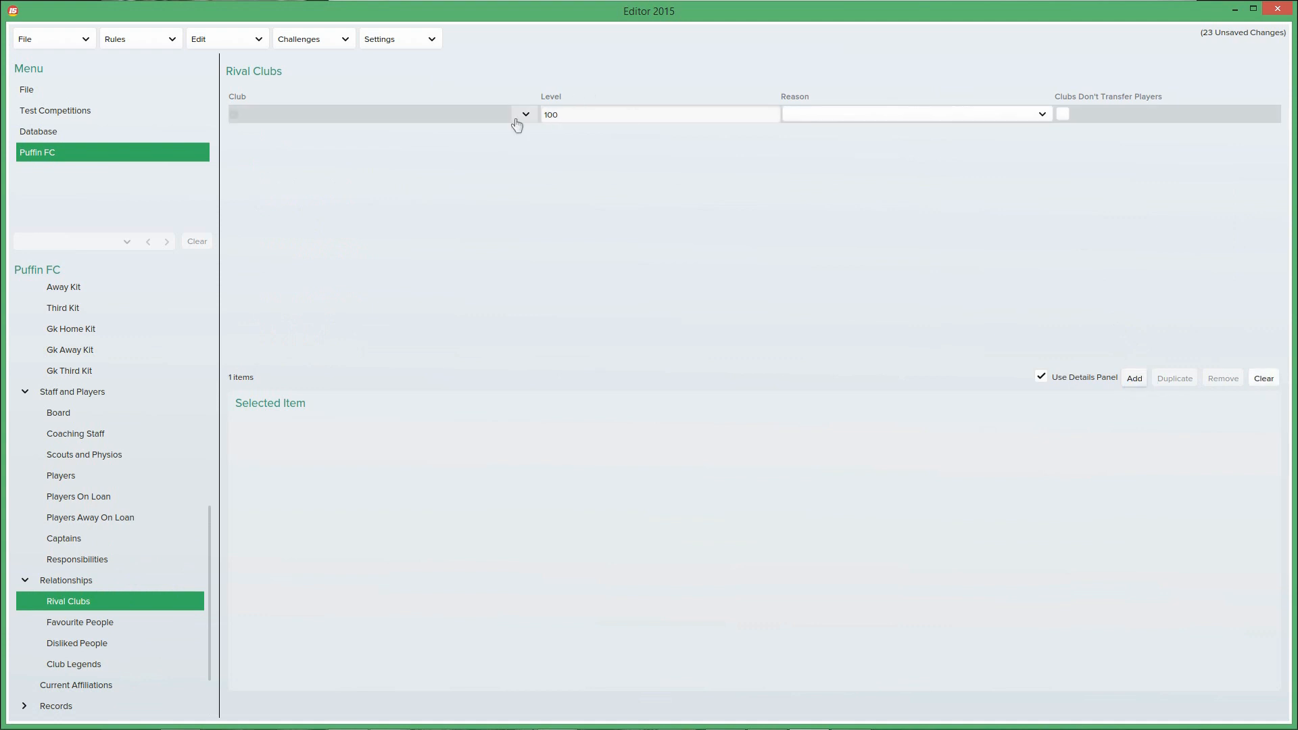
{"action": "left_click", "coordinate": [959, 119]}
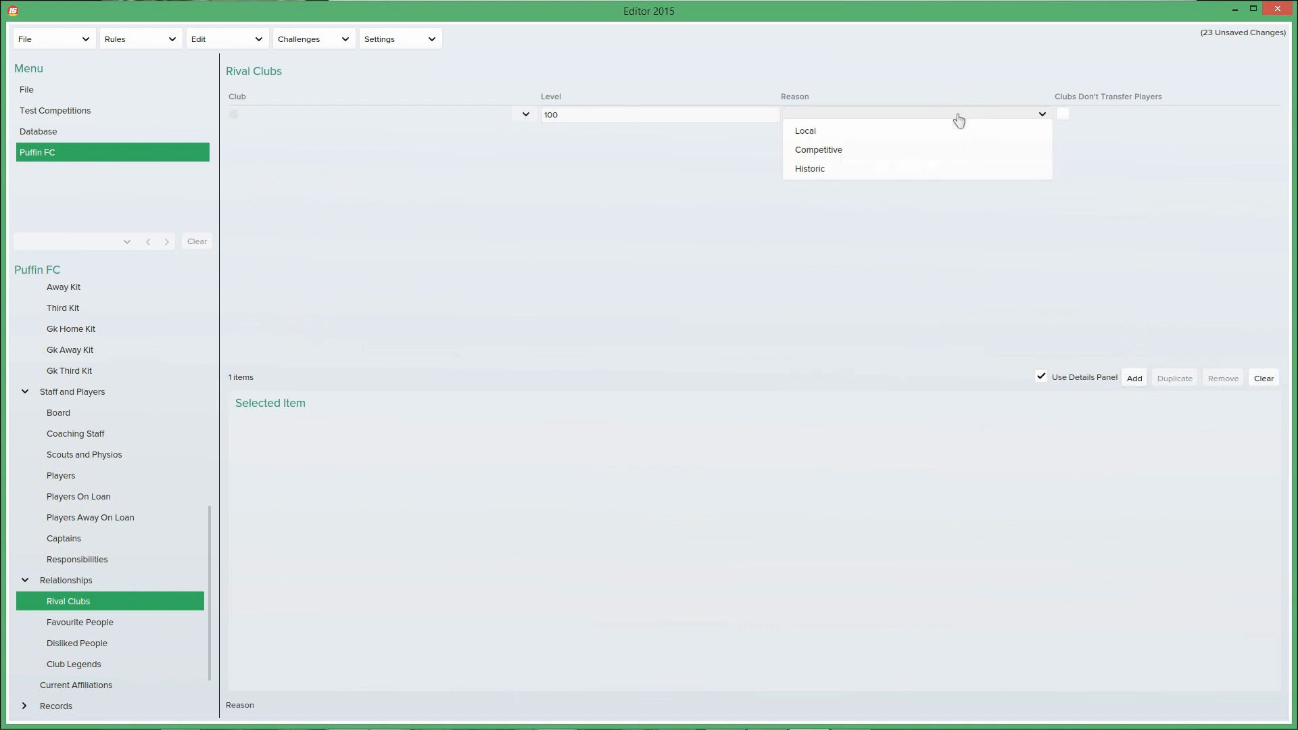
{"action": "left_click", "coordinate": [959, 119]}
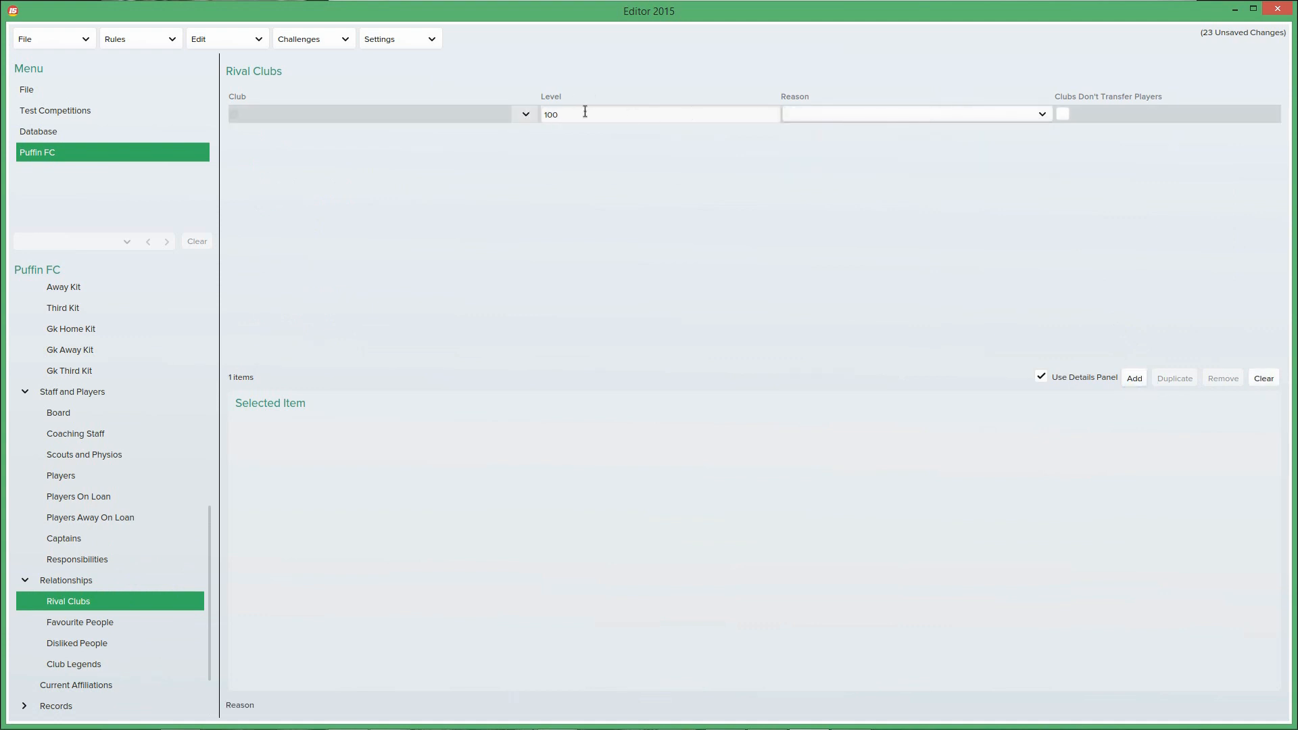
{"action": "left_click", "coordinate": [794, 113]}
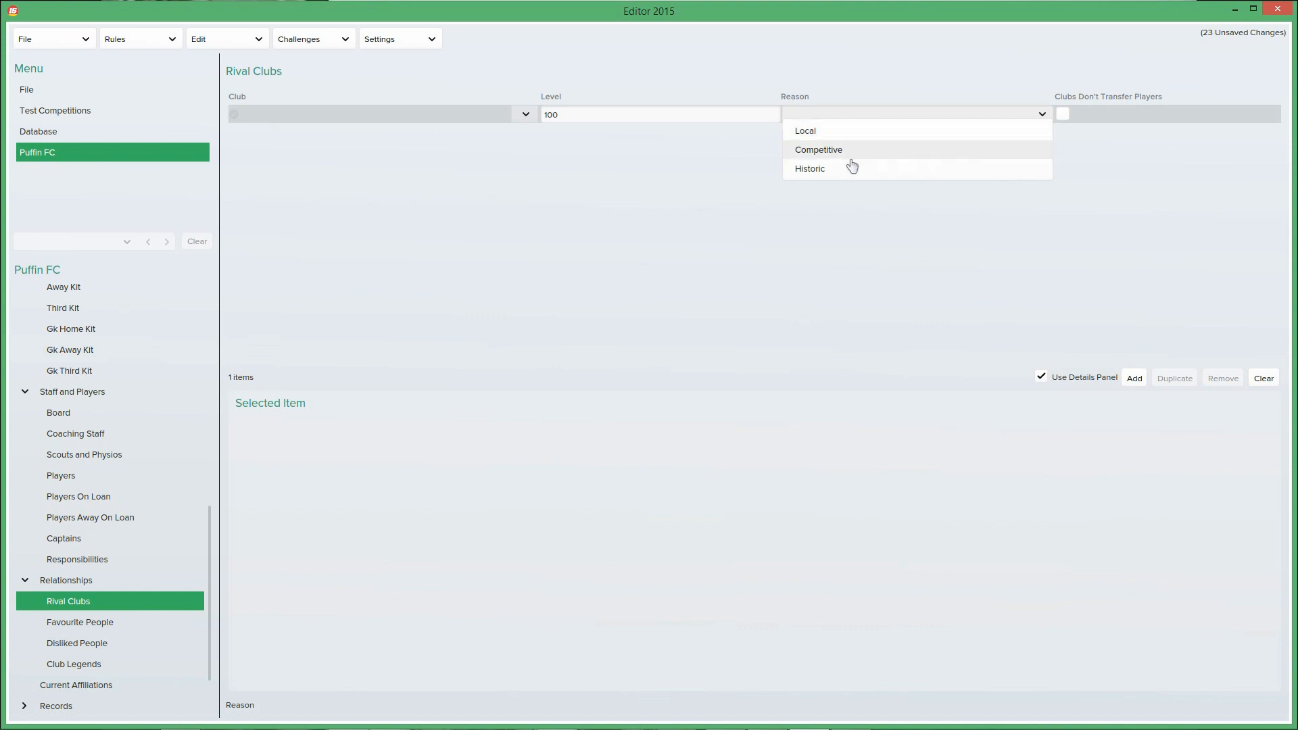
{"action": "left_click", "coordinate": [415, 596]}
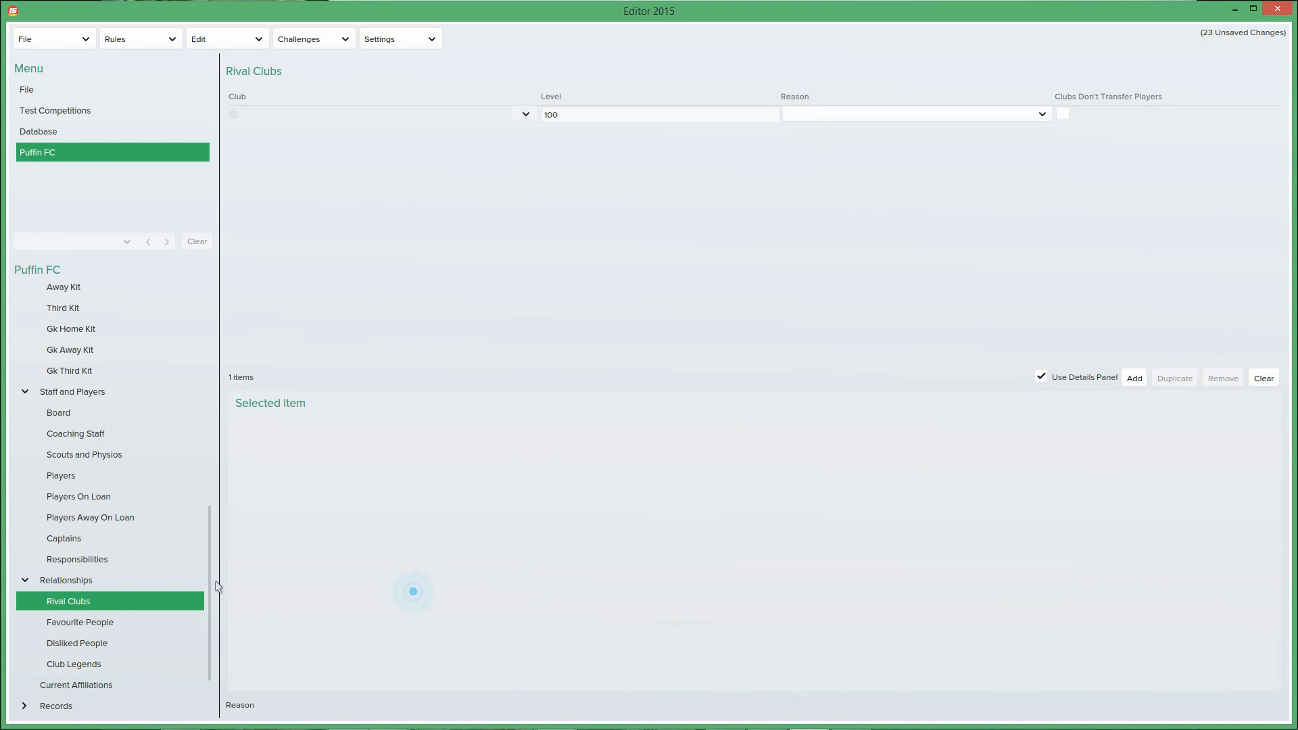
Step: Review the club's match records, affiliations, league and cup history, list of changes, kit selection and main details
{"action": "scroll", "coordinate": [209, 618], "scroll_direction": "down", "scroll_amount": 2}
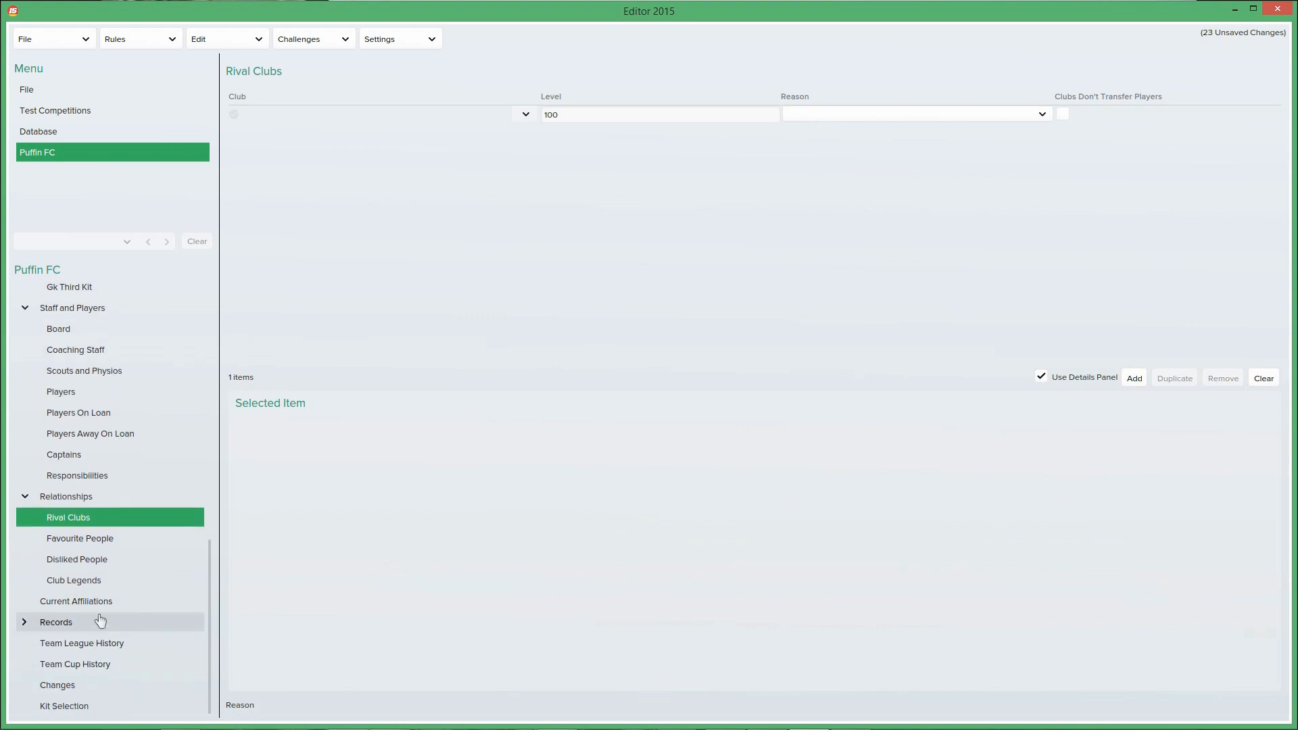
{"action": "left_click", "coordinate": [112, 623]}
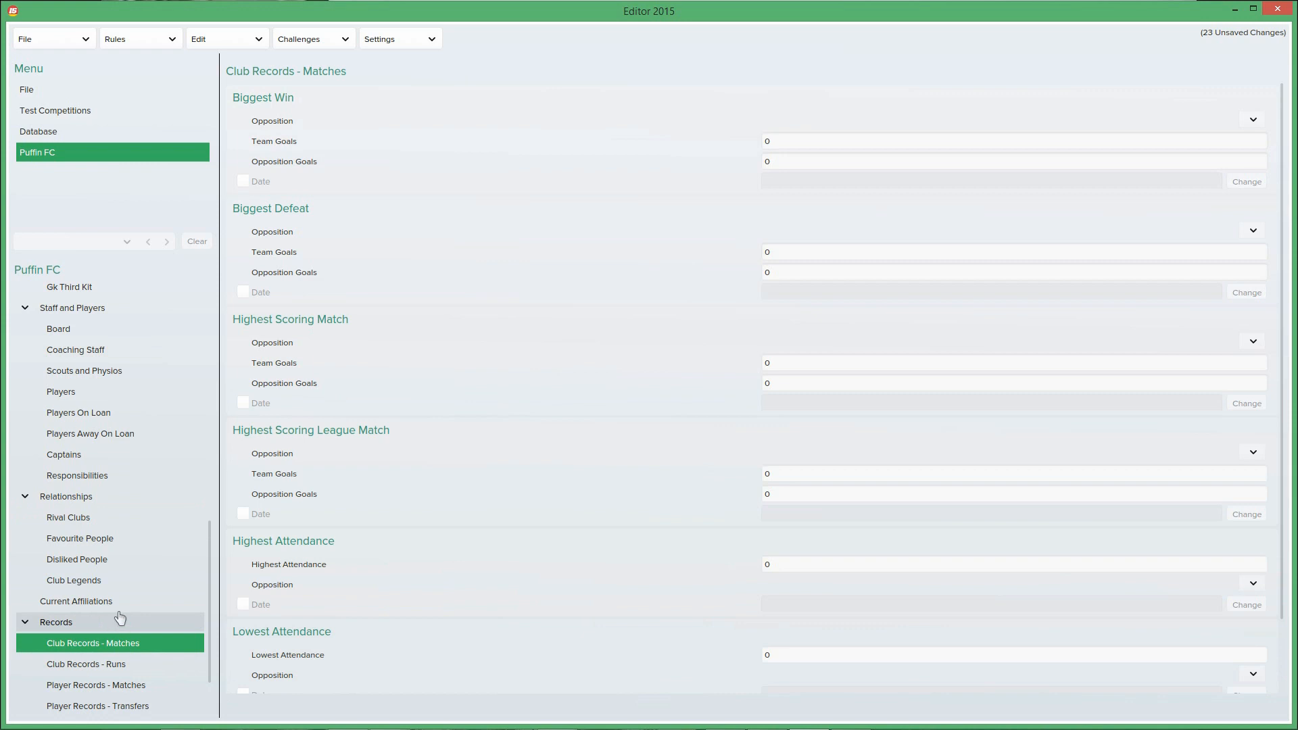
{"action": "left_click", "coordinate": [116, 601]}
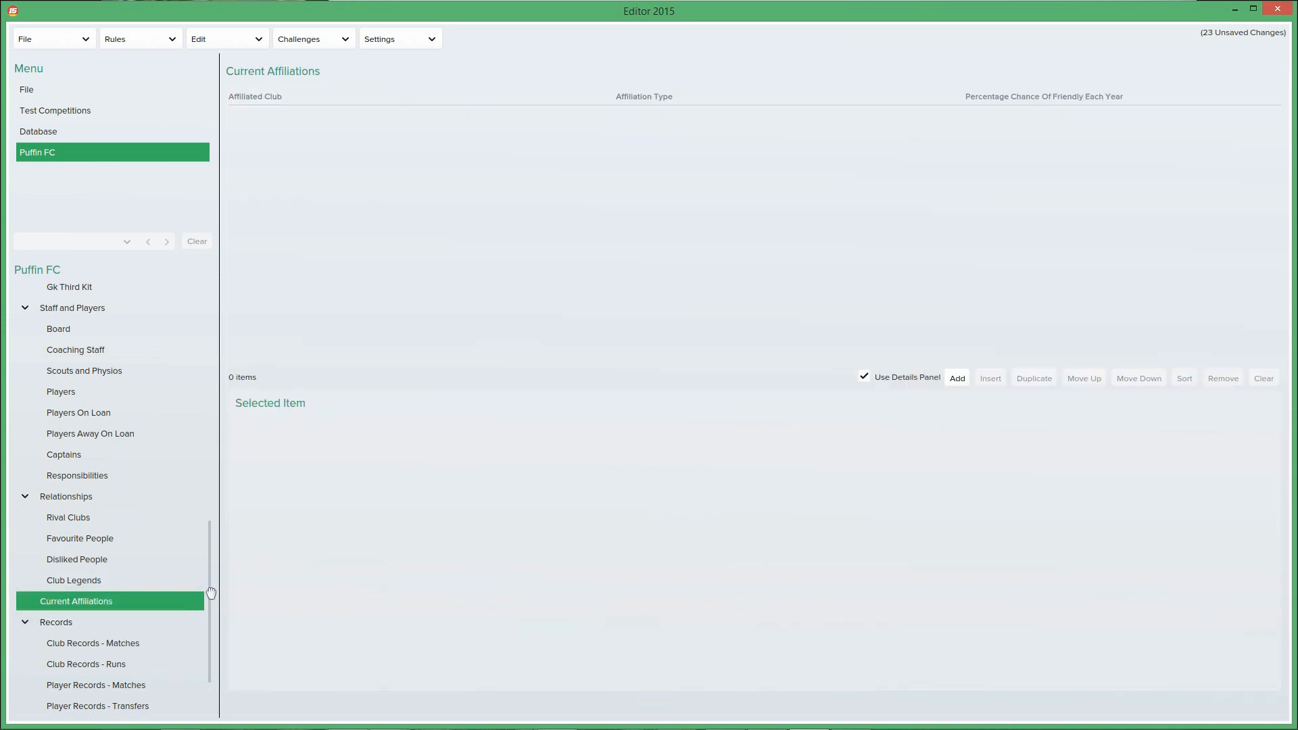
{"action": "left_click_drag", "start_coordinate": [210, 590], "coordinate": [207, 656]}
{"action": "left_click", "coordinate": [130, 648]}
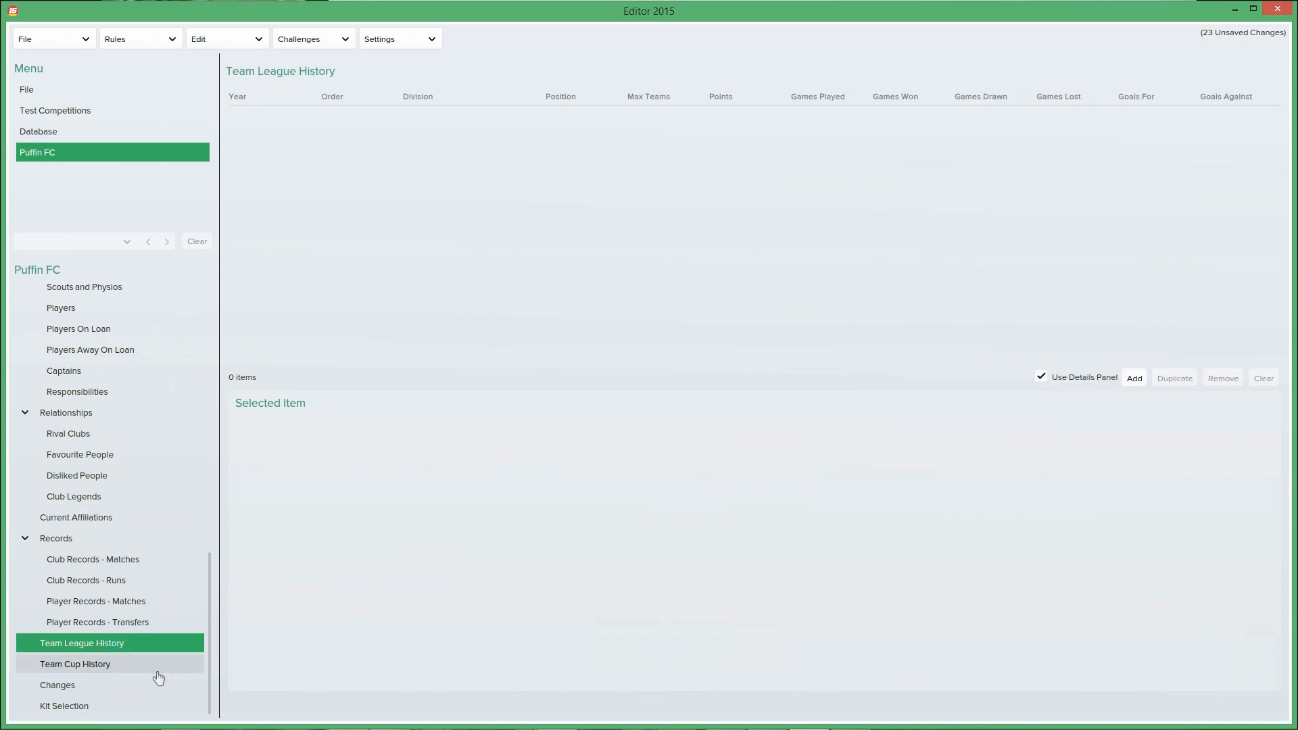
{"action": "left_click", "coordinate": [149, 669]}
{"action": "left_click", "coordinate": [114, 688]}
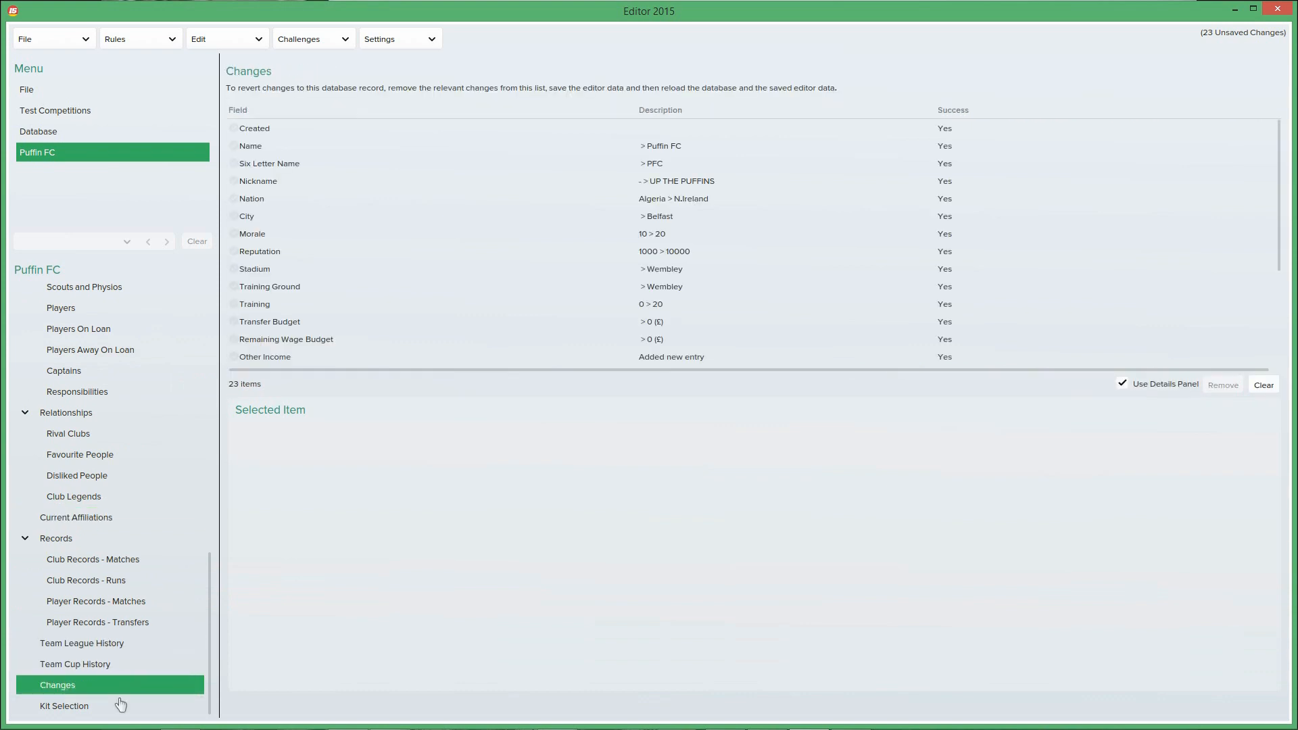
{"action": "left_click", "coordinate": [127, 709]}
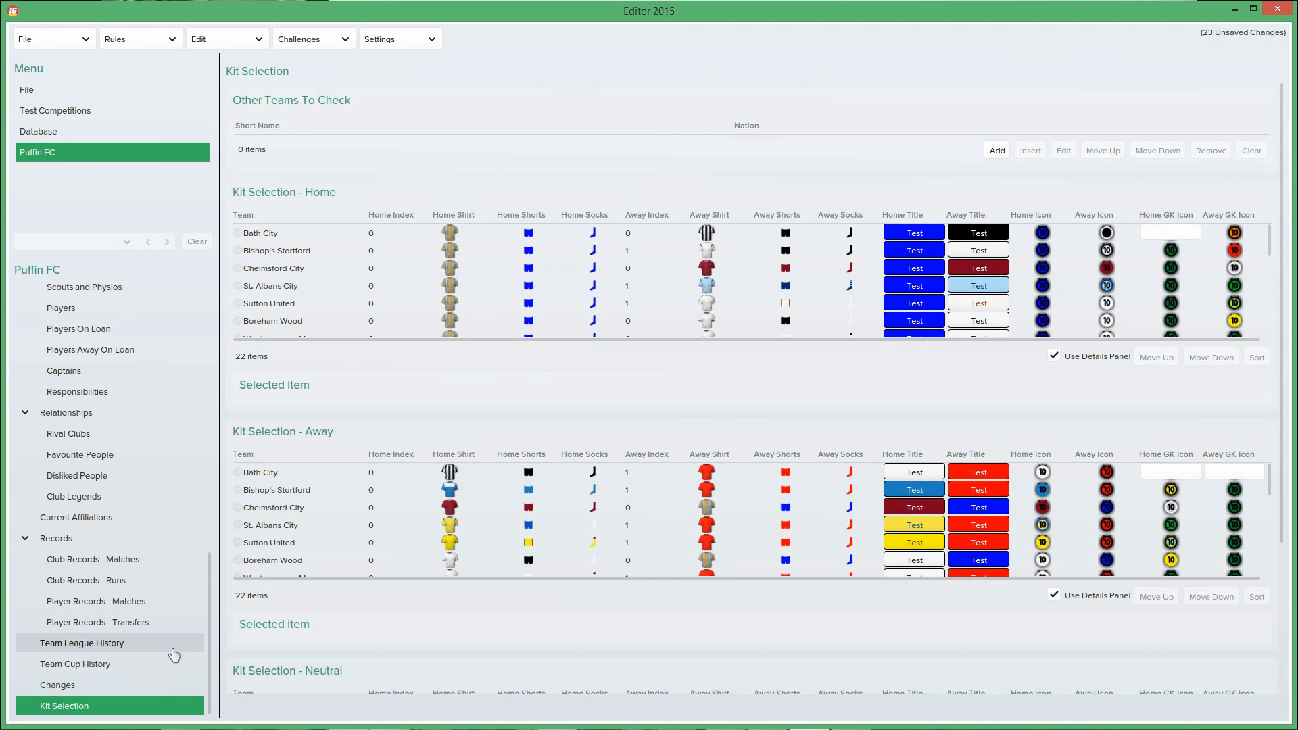
{"action": "left_click_drag", "start_coordinate": [208, 574], "coordinate": [208, 525]}
{"action": "left_click_drag", "start_coordinate": [208, 579], "coordinate": [204, 301]}
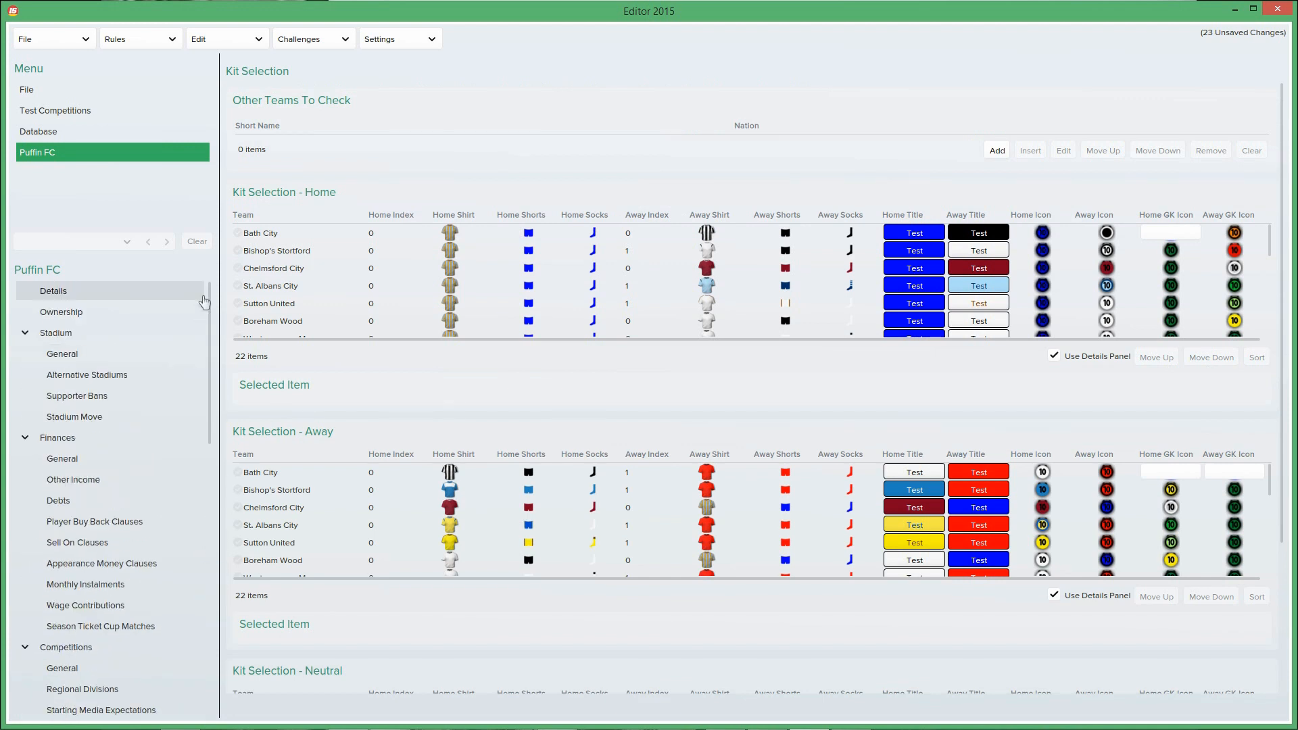
{"action": "left_click", "coordinate": [96, 291]}
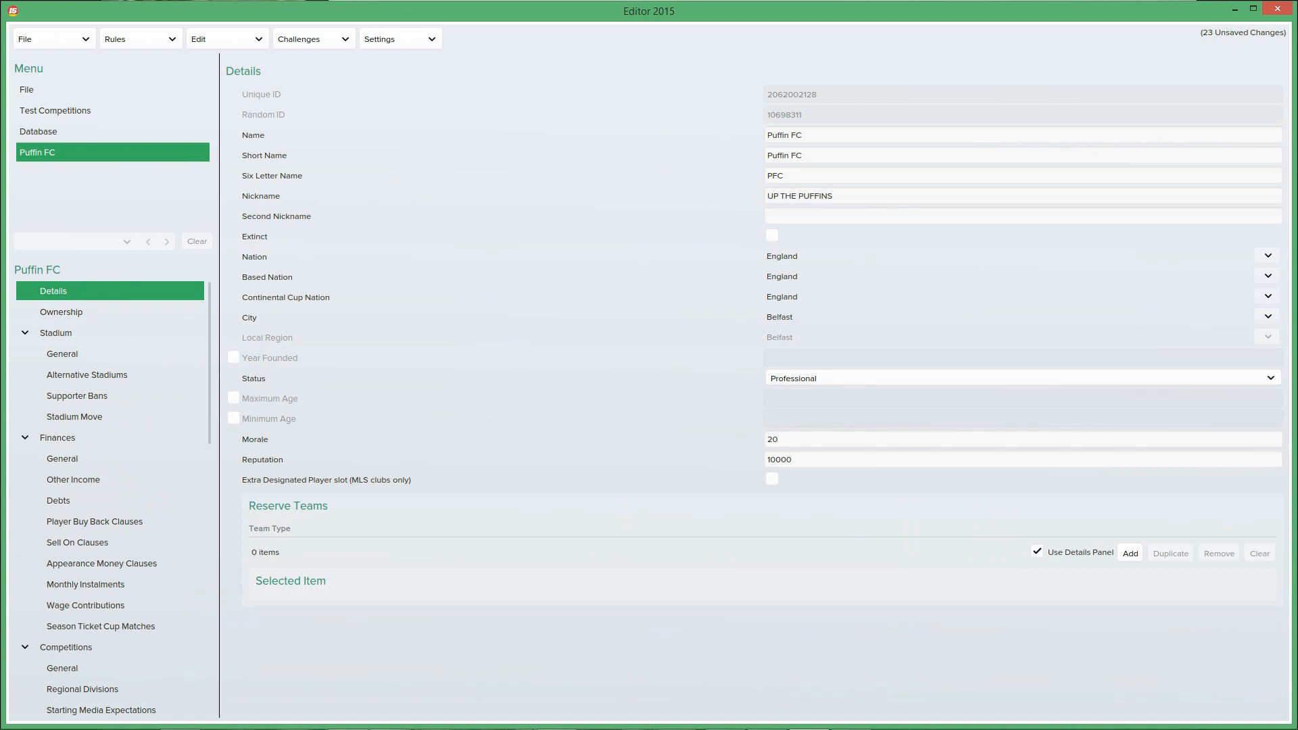
Step: Save the editor data as a new file titled "abc team"
{"action": "left_click", "coordinate": [85, 39]}
{"action": "left_click", "coordinate": [110, 157]}
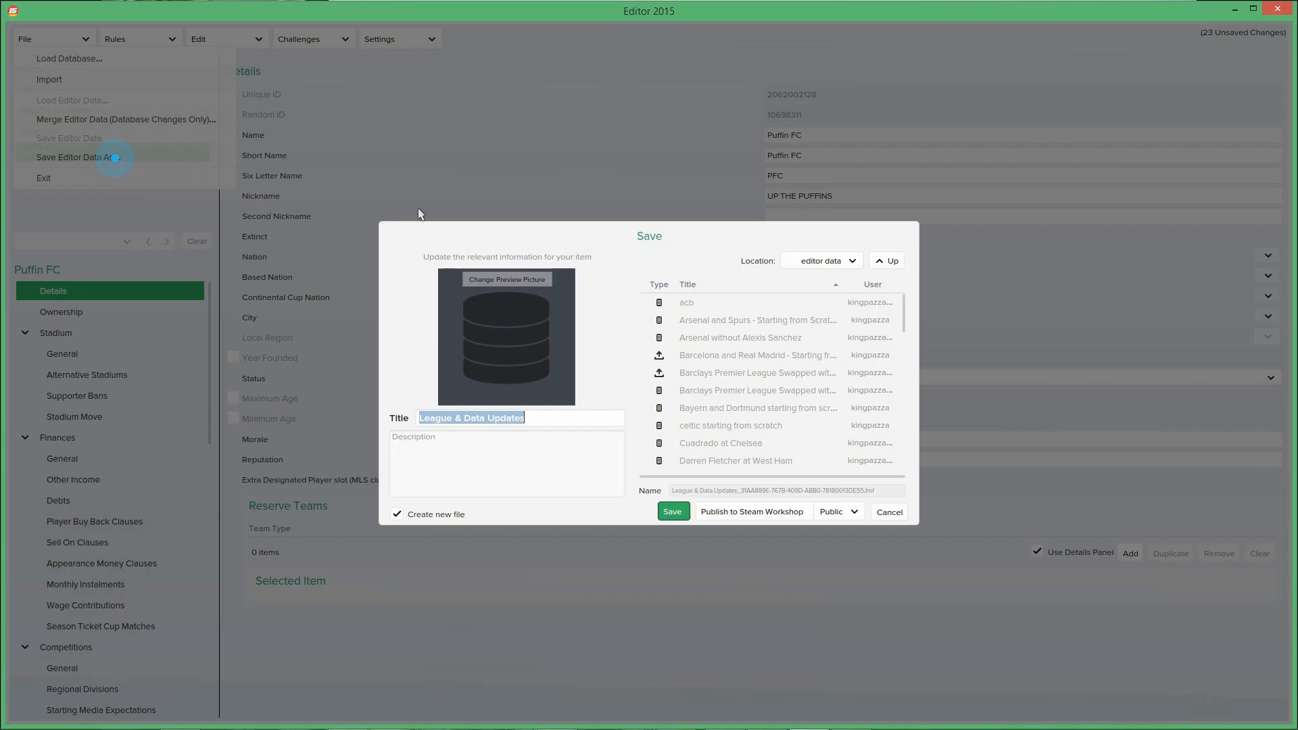
{"action": "type", "text": "abc"}
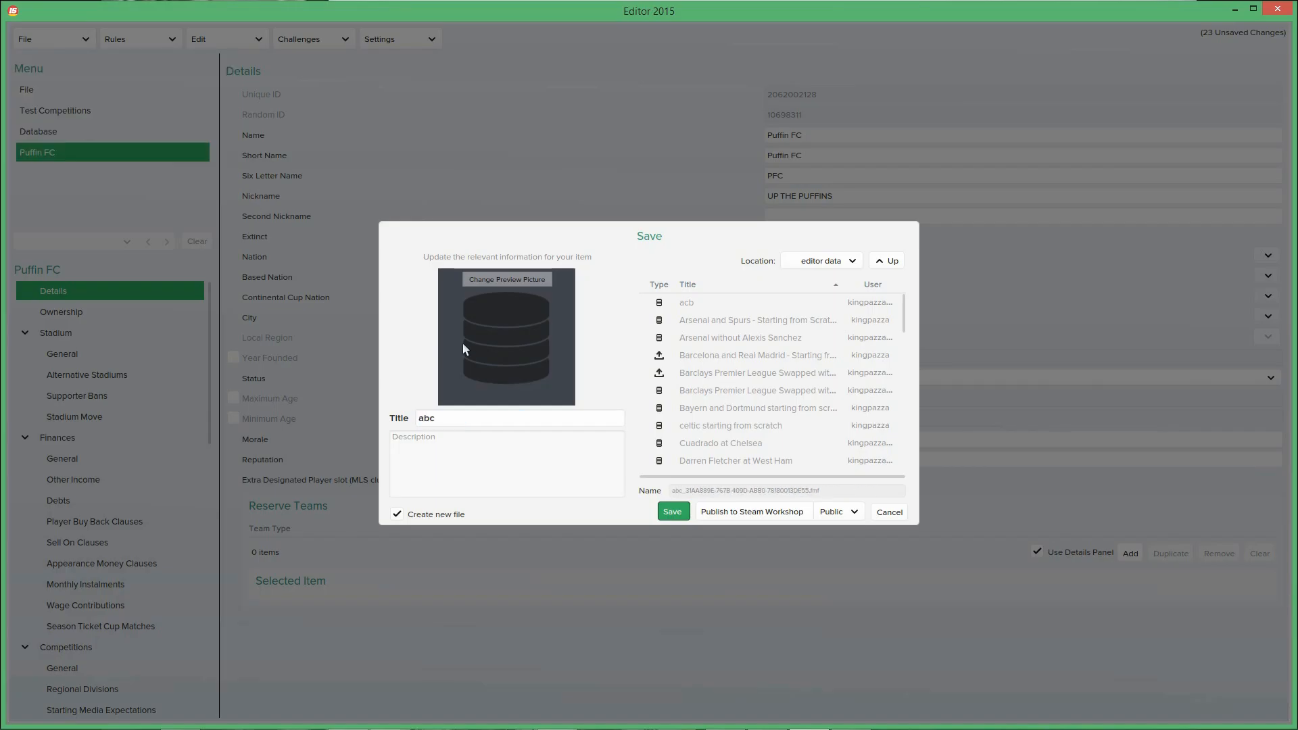
{"action": "type", "text": " team"}
{"action": "left_click", "coordinate": [673, 513]}
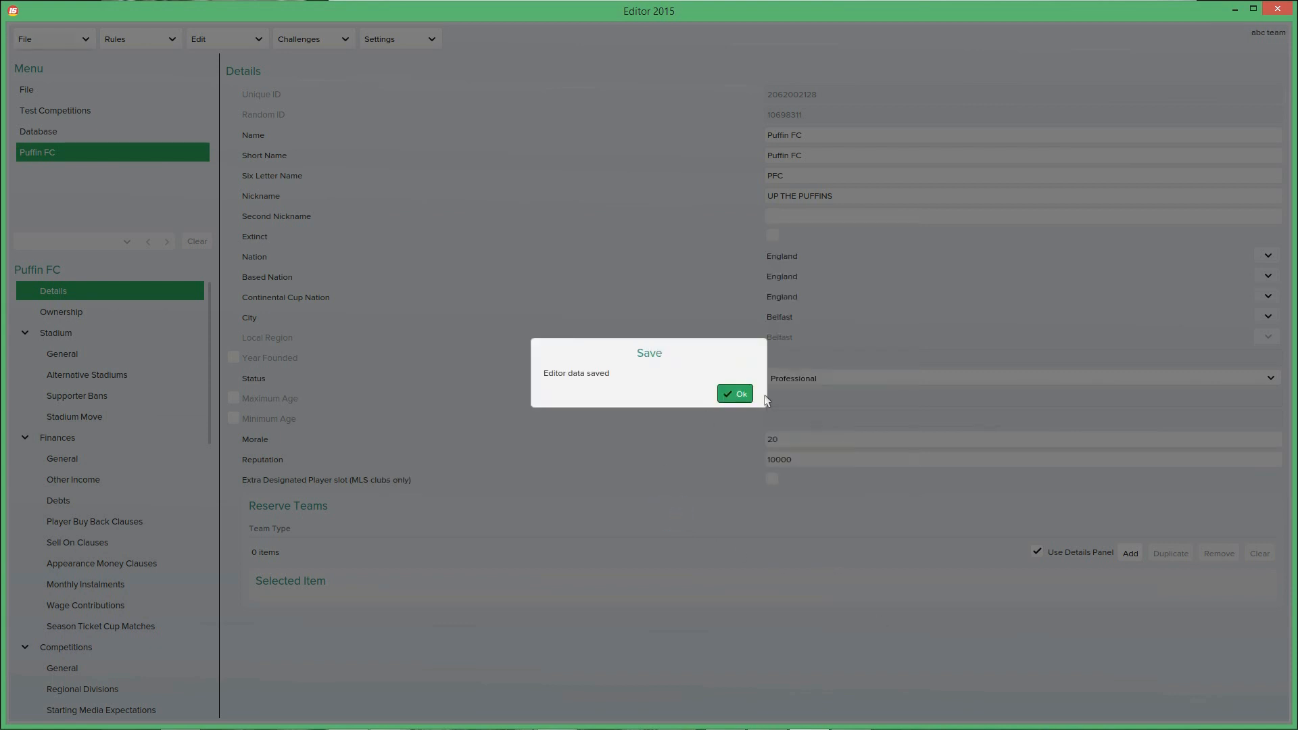
{"action": "left_click", "coordinate": [738, 395]}
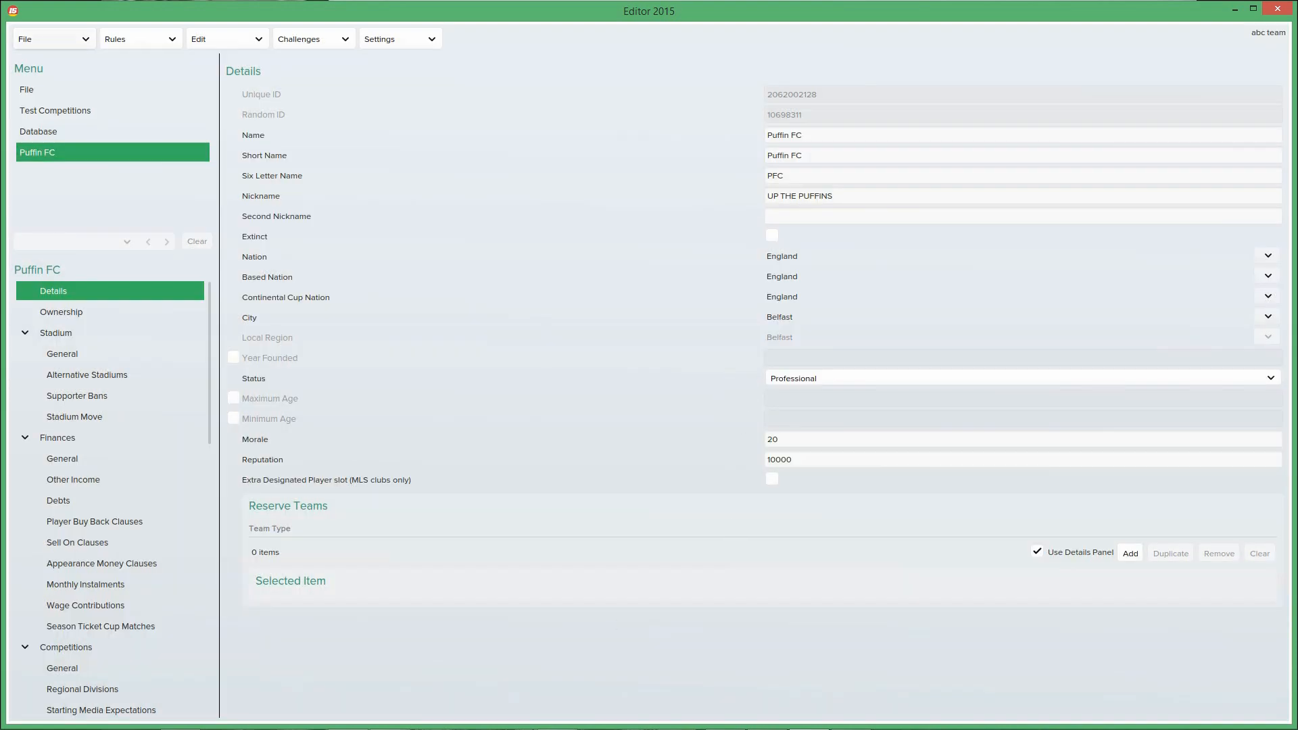
Step: Switch to Football Manager 2015, begin a new career game in the full Football Manager mode and open the editor data files for editing
{"action": "mouse_move", "coordinate": [680, 729]}
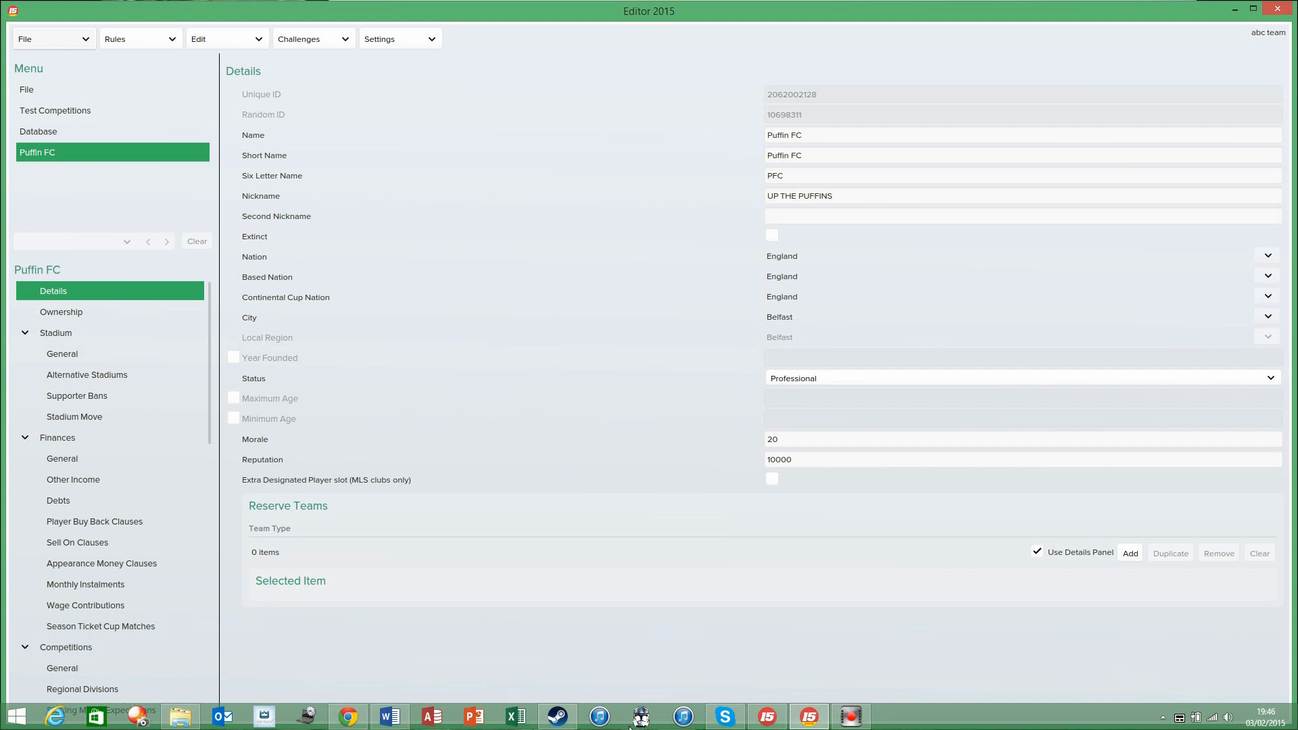
{"action": "left_click", "coordinate": [777, 721]}
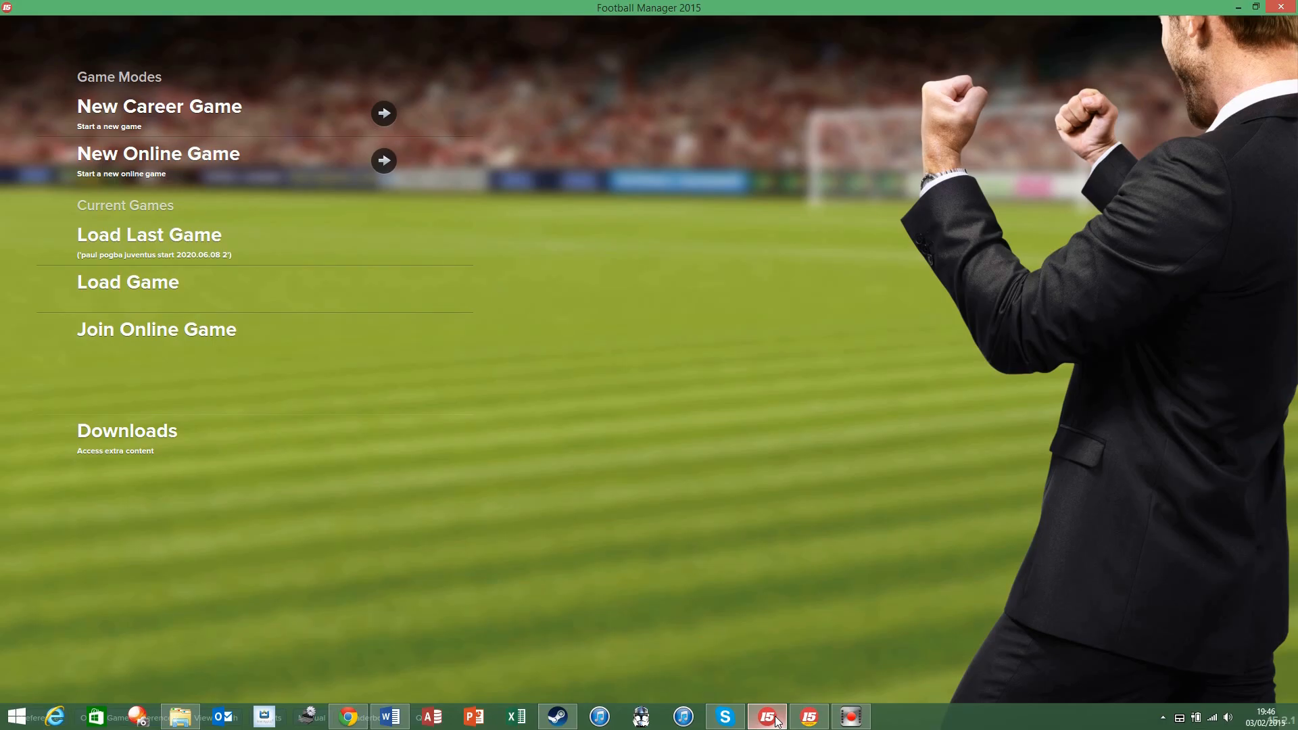
{"action": "left_click", "coordinate": [251, 105]}
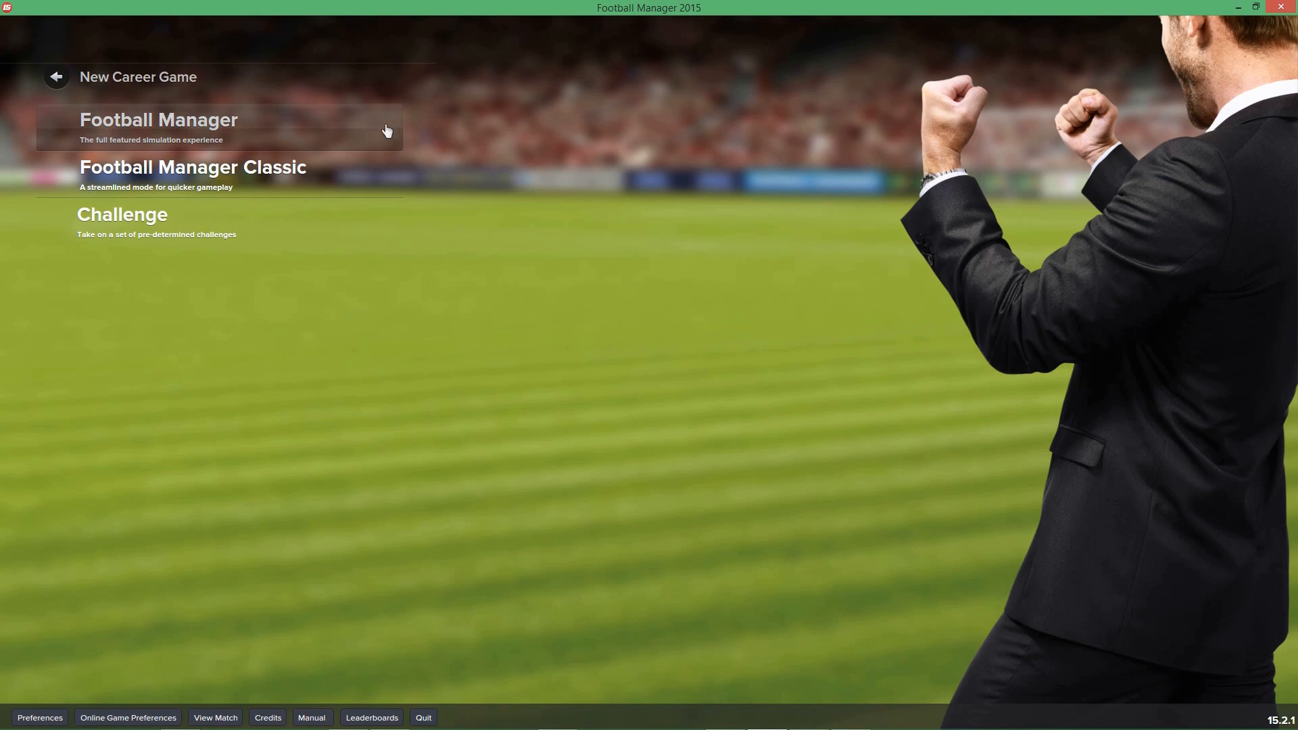
{"action": "left_click", "coordinate": [387, 131]}
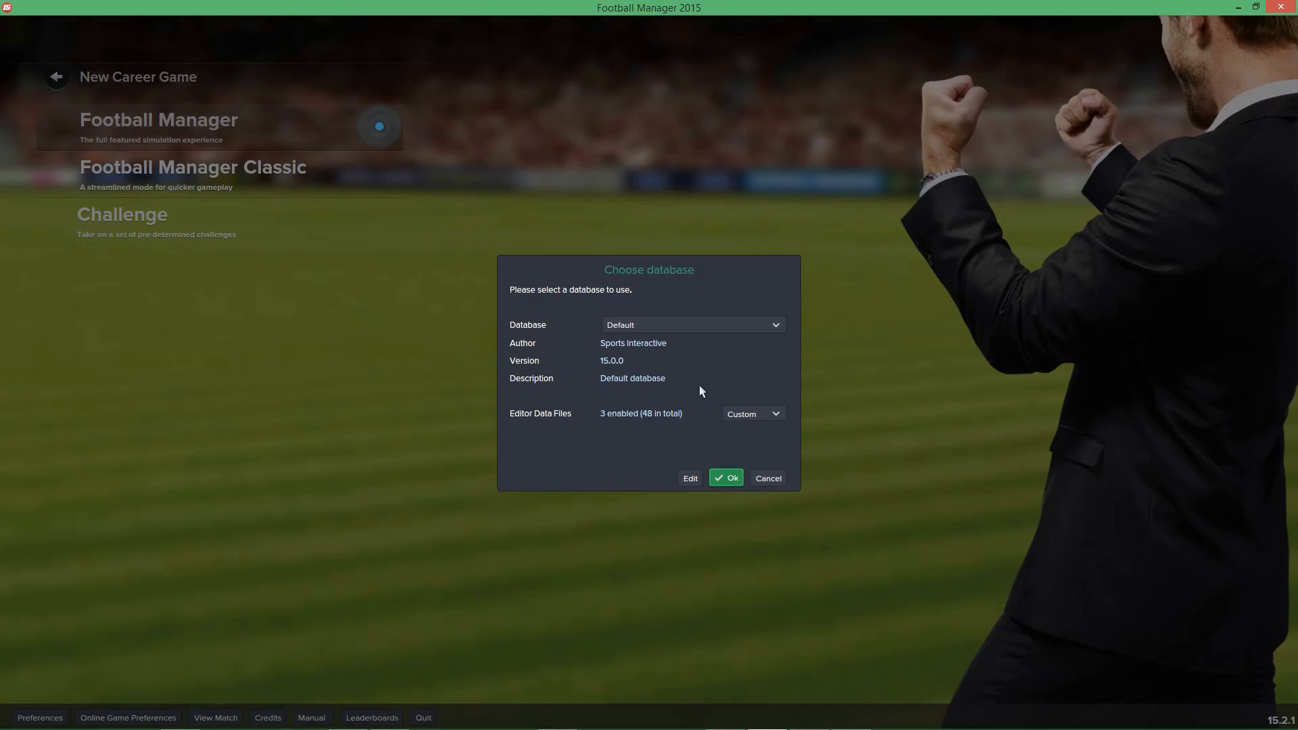
{"action": "left_click", "coordinate": [691, 479]}
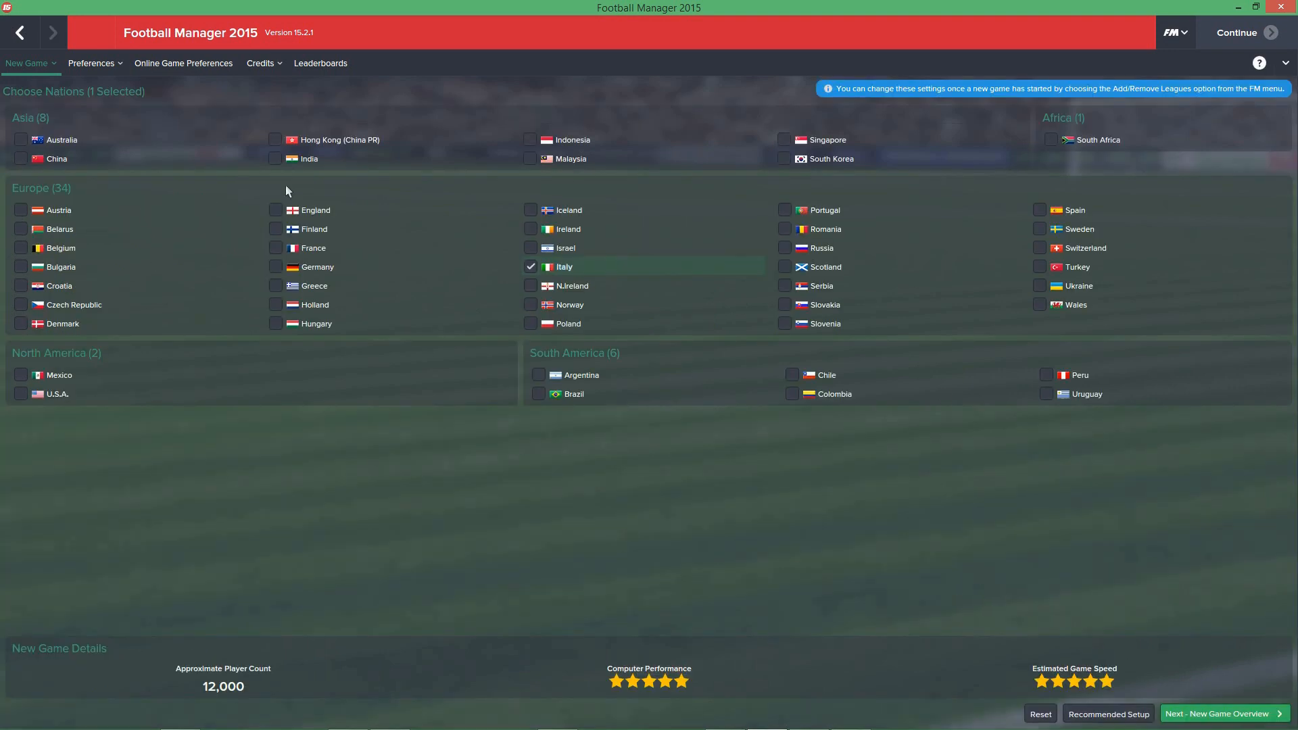
Step: Select England as the nation for the new game and deselect Italy
{"action": "left_click", "coordinate": [276, 211]}
{"action": "left_click", "coordinate": [531, 265]}
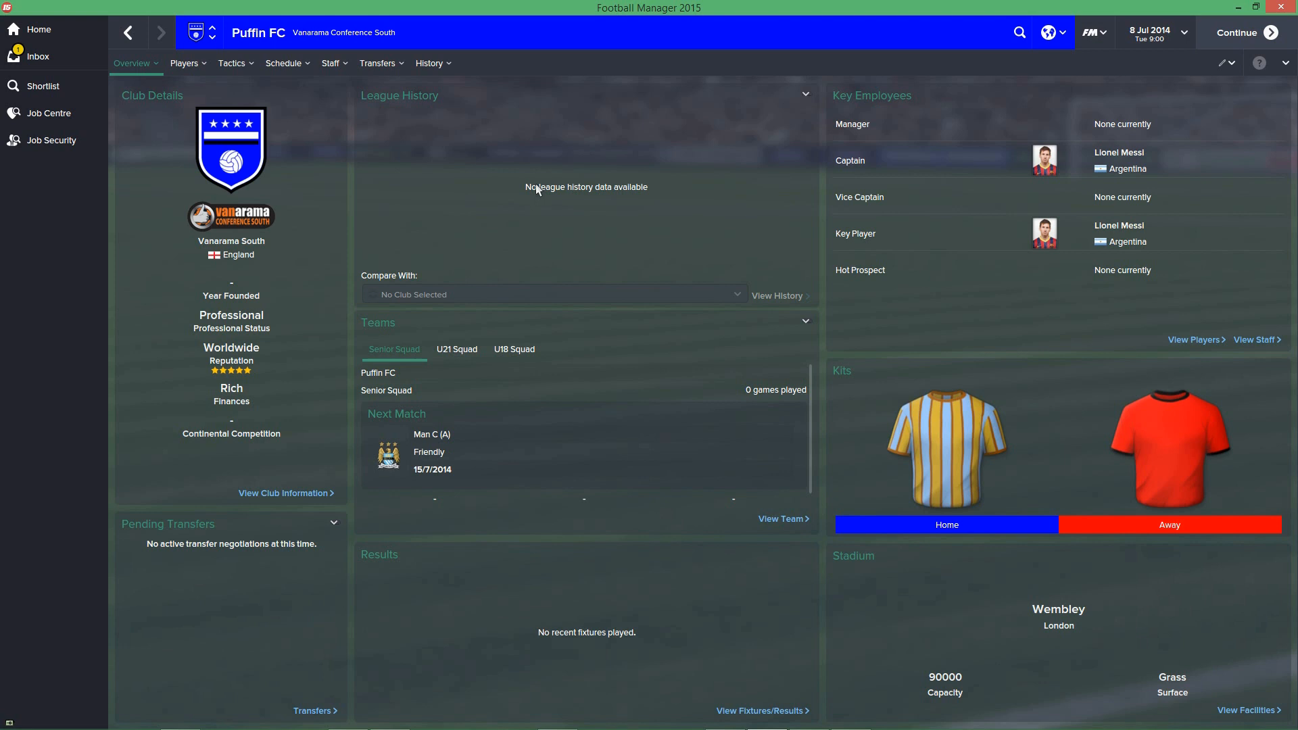
Step: Review the list of players in Puffin FC's squad and go back from it
{"action": "left_click", "coordinate": [187, 63]}
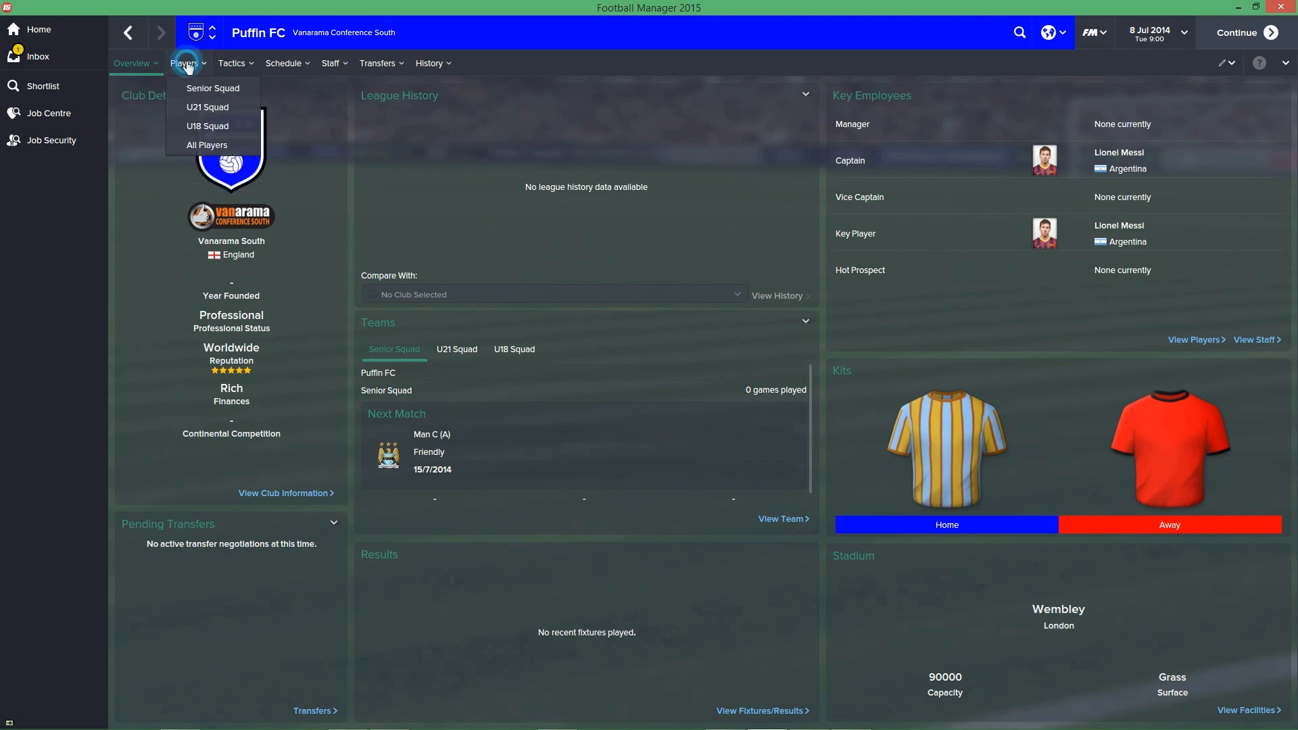
{"action": "left_click", "coordinate": [187, 64]}
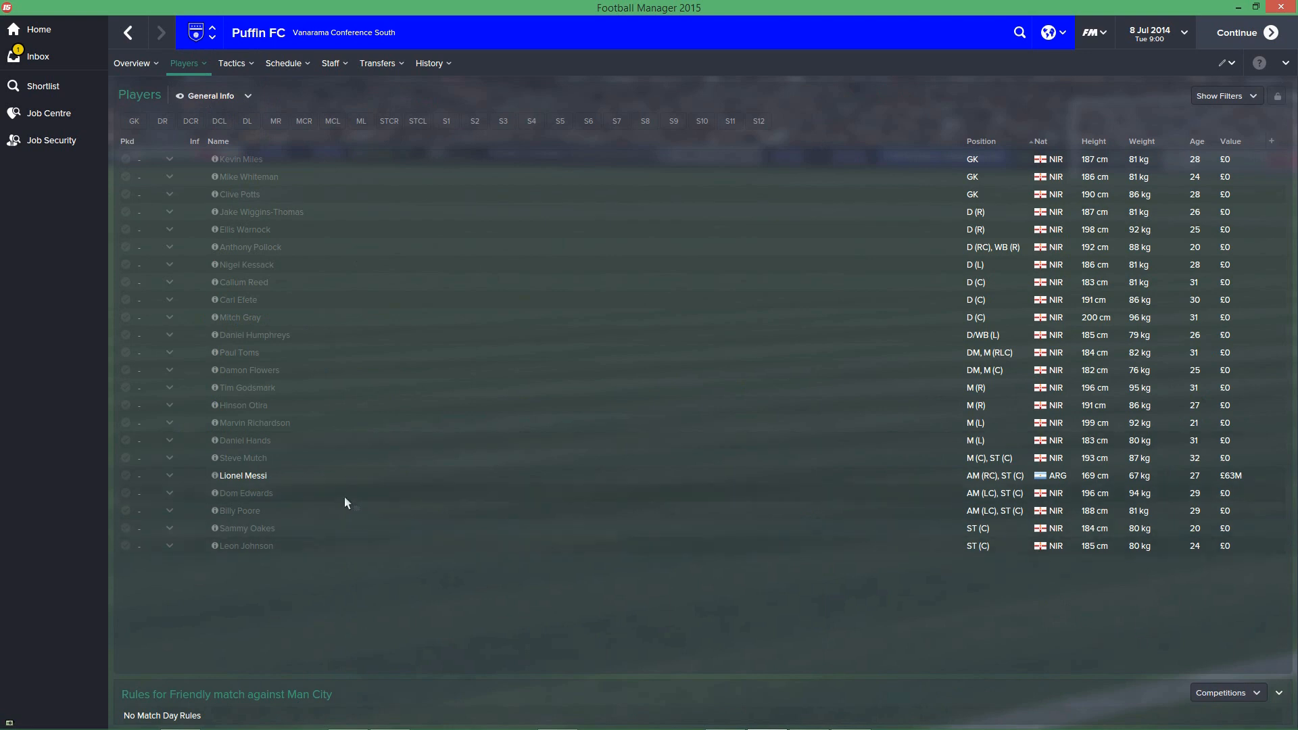
{"action": "left_click", "coordinate": [128, 32]}
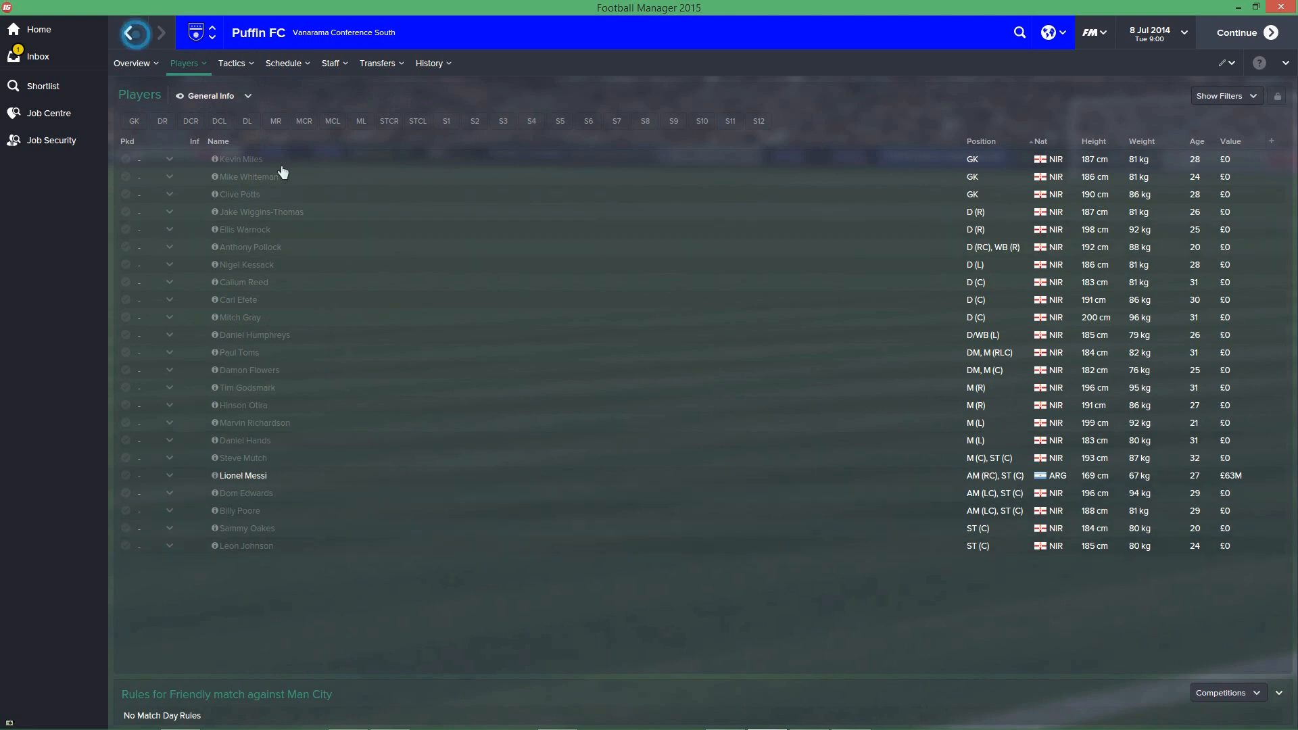